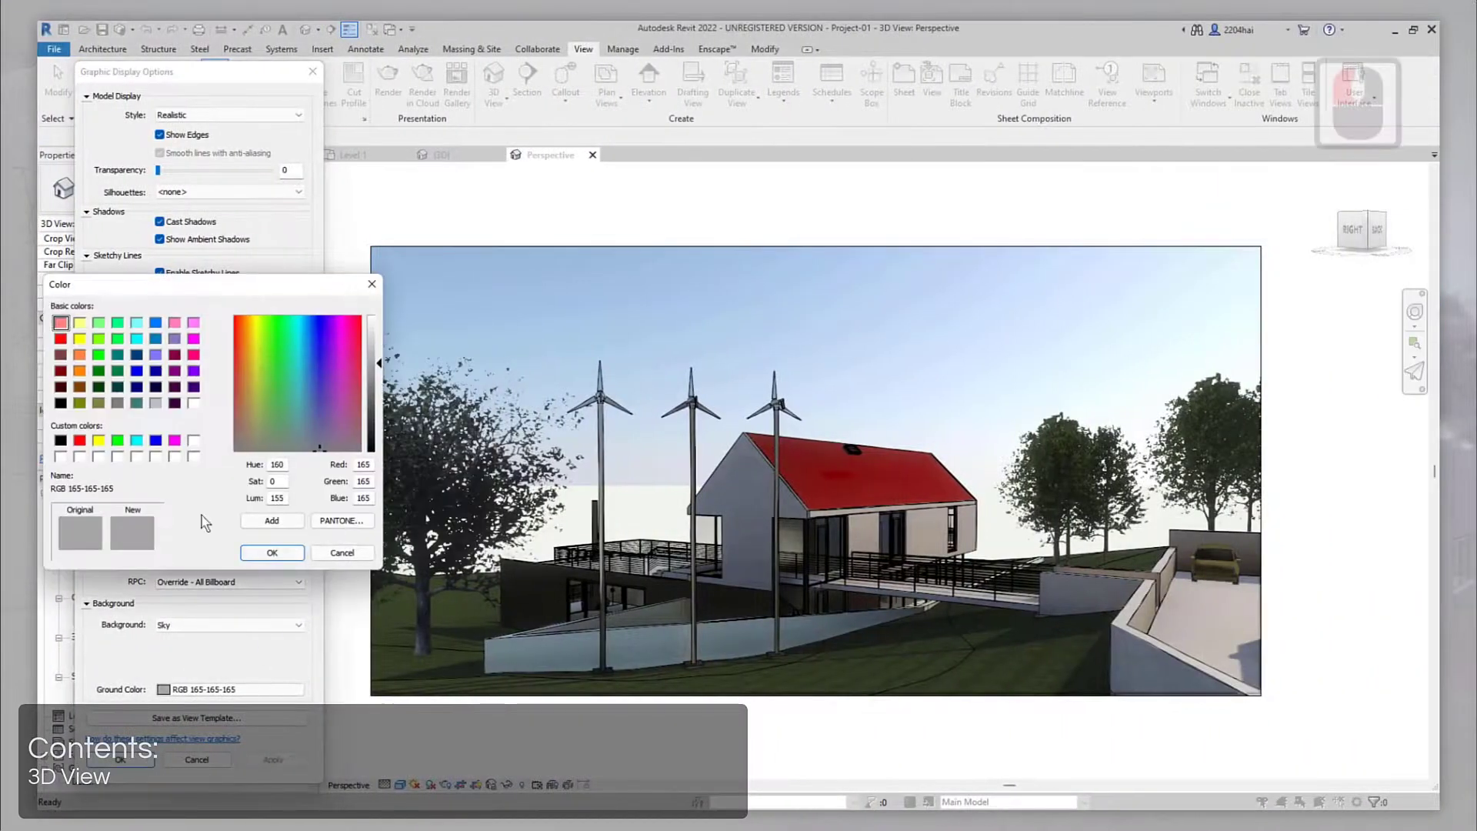
Step: Set the ground color of the Sky background to RGB 165-165-165
left_click(271, 553)
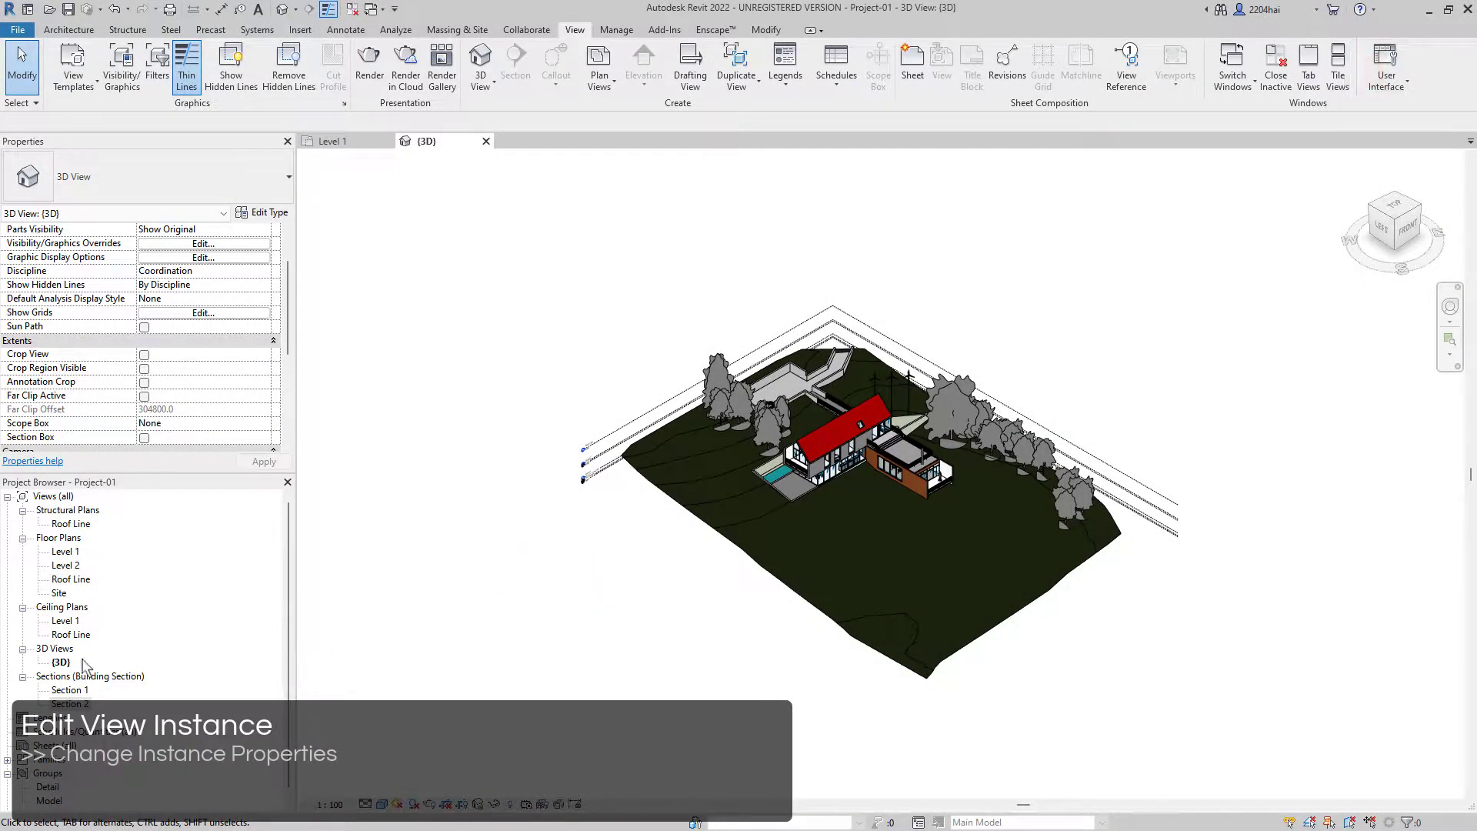
Step: Duplicate the {3D} view and rename the copy Perspective
right_click(61, 663)
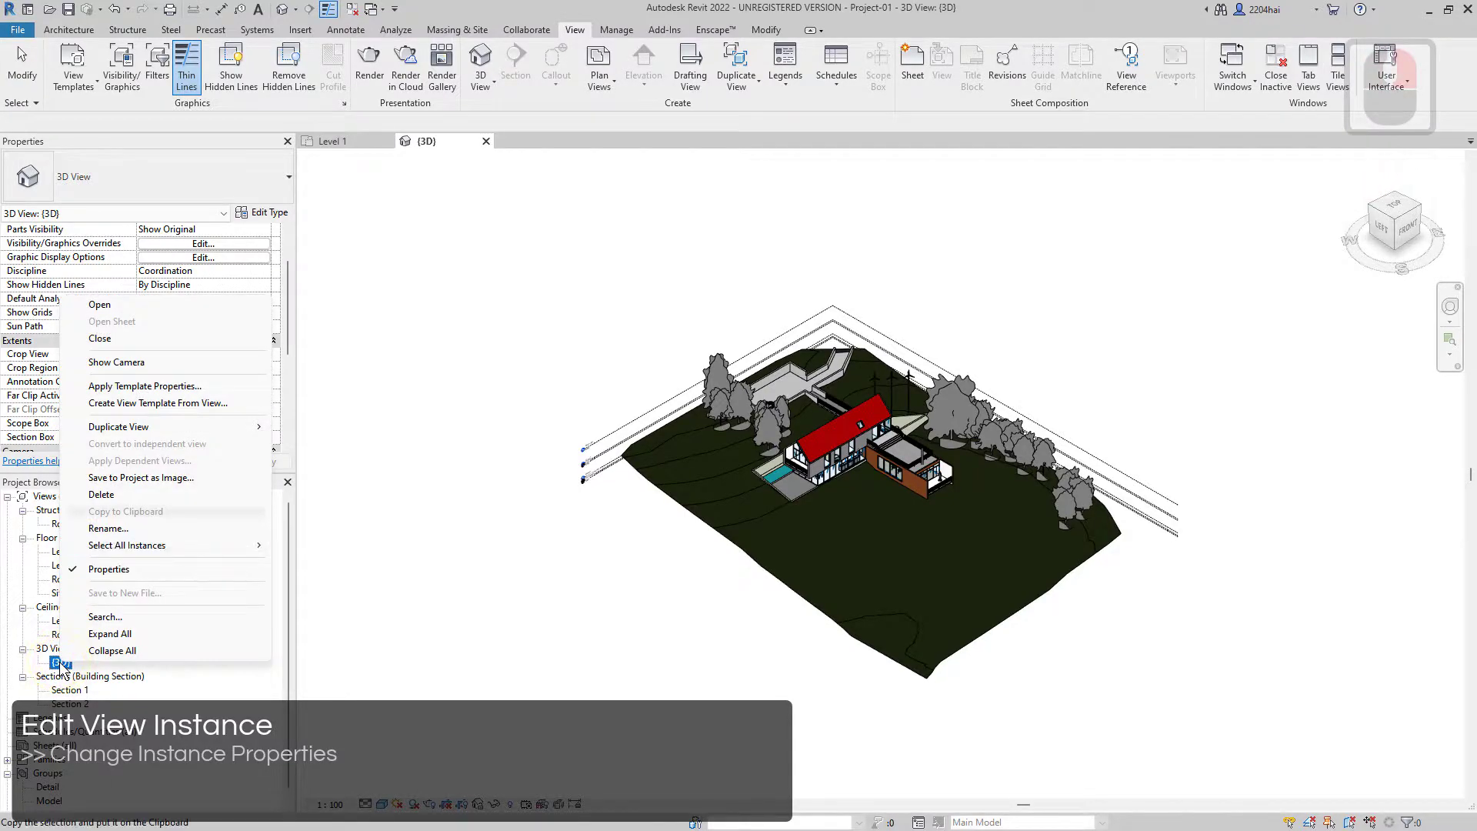
mouse_move(154, 427)
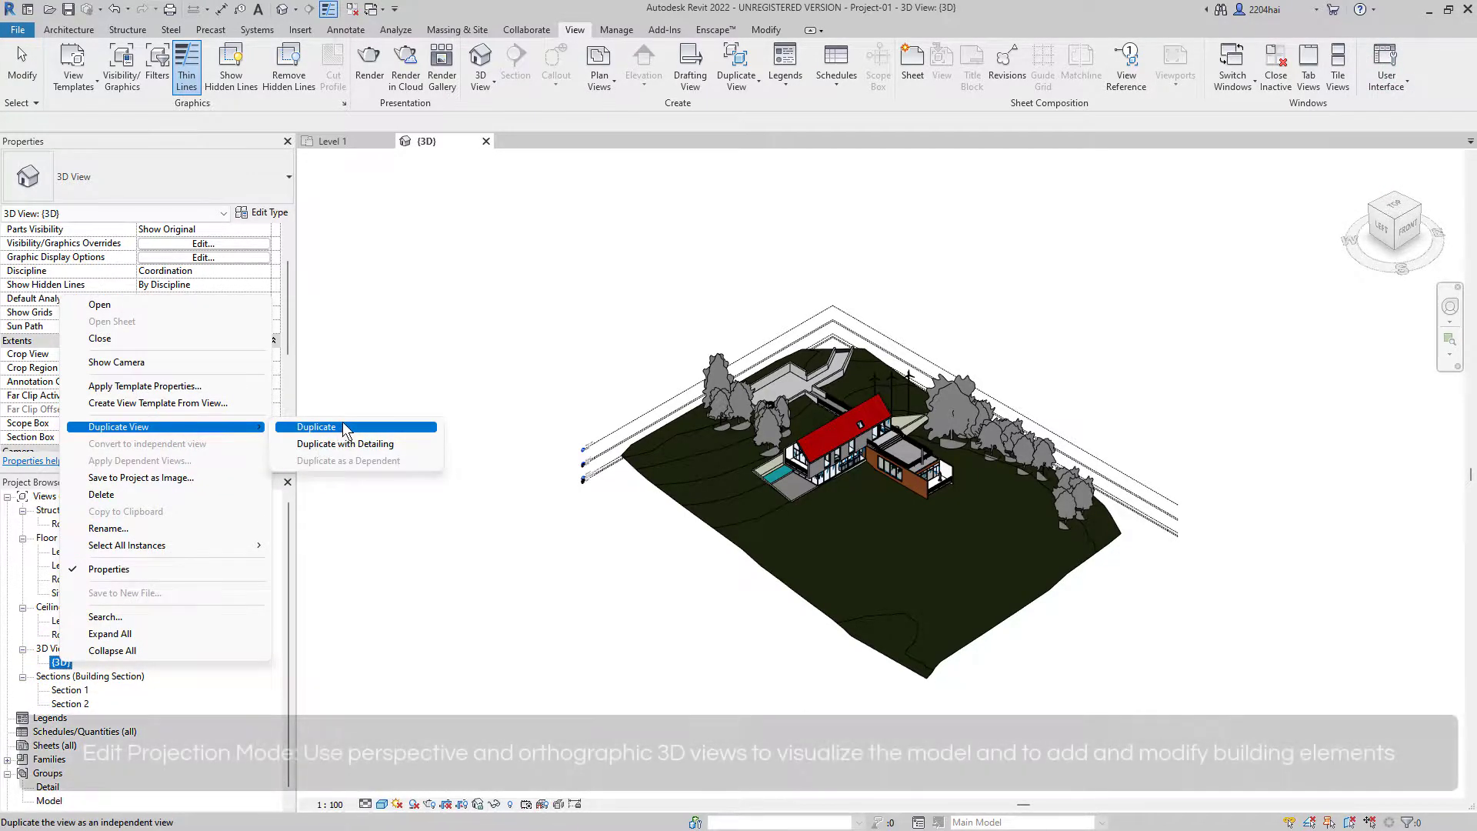
left_click(342, 426)
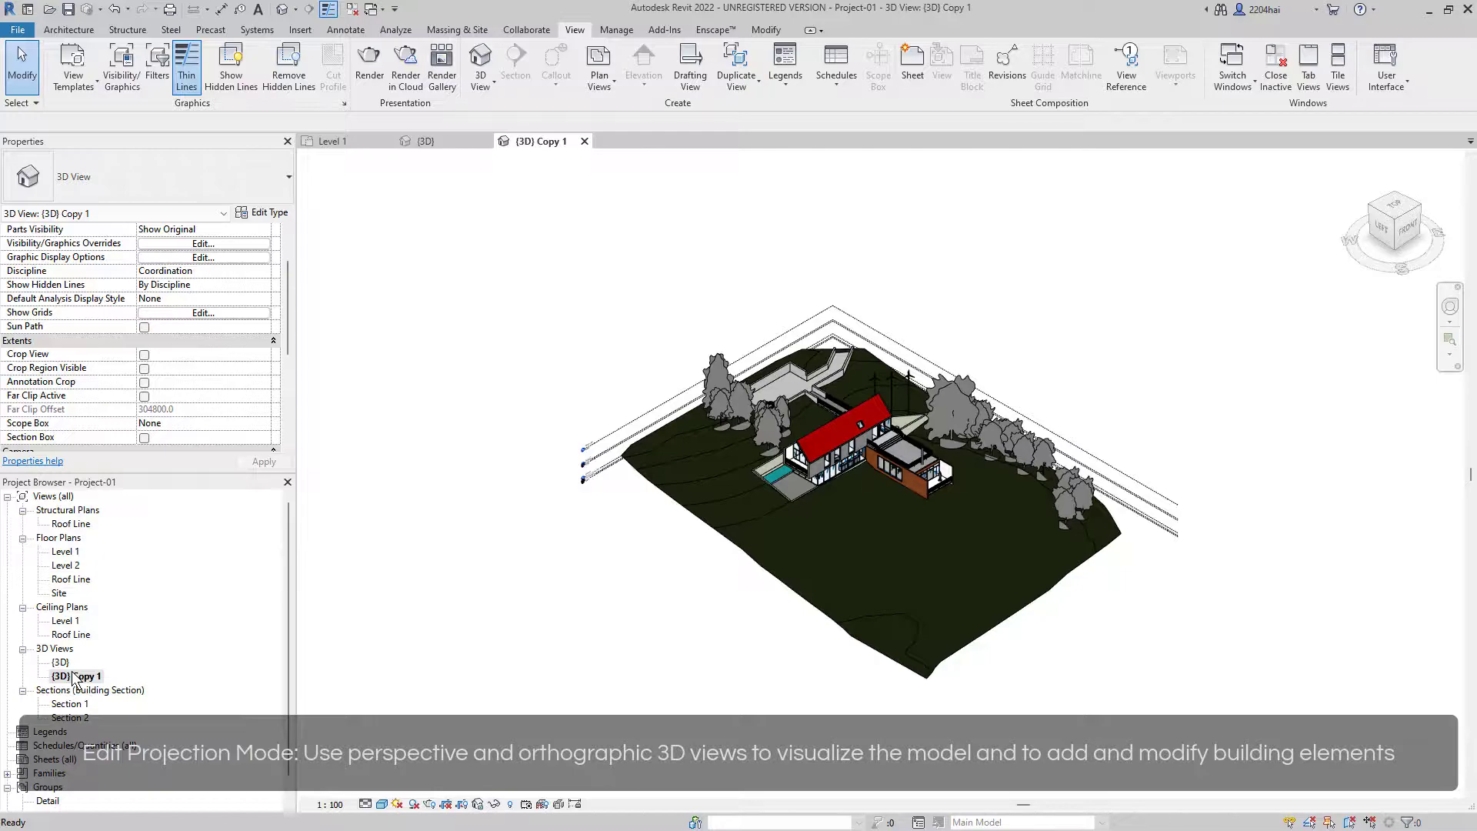
left_click(73, 677)
left_click(103, 676)
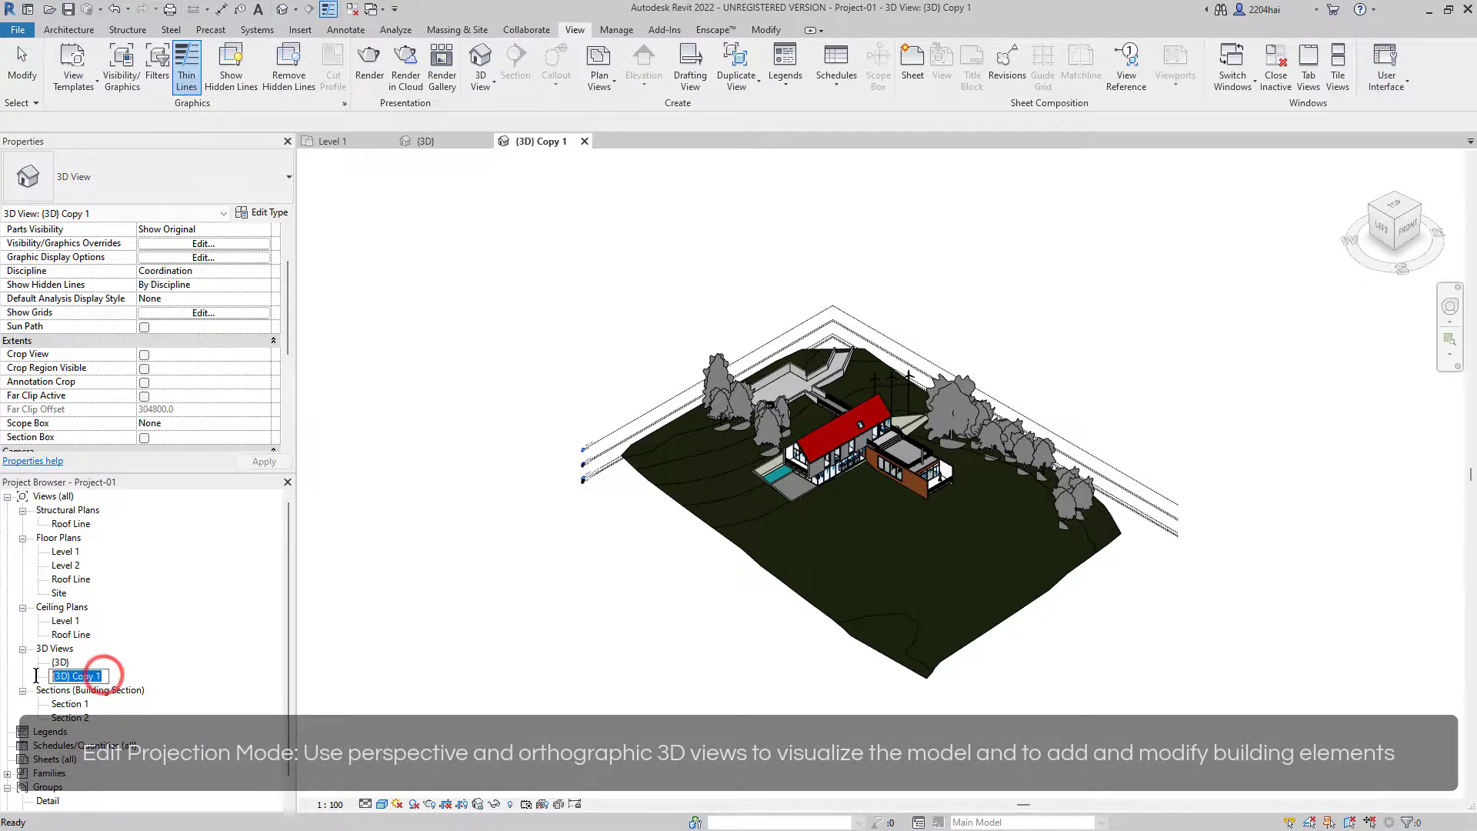
type("Per")
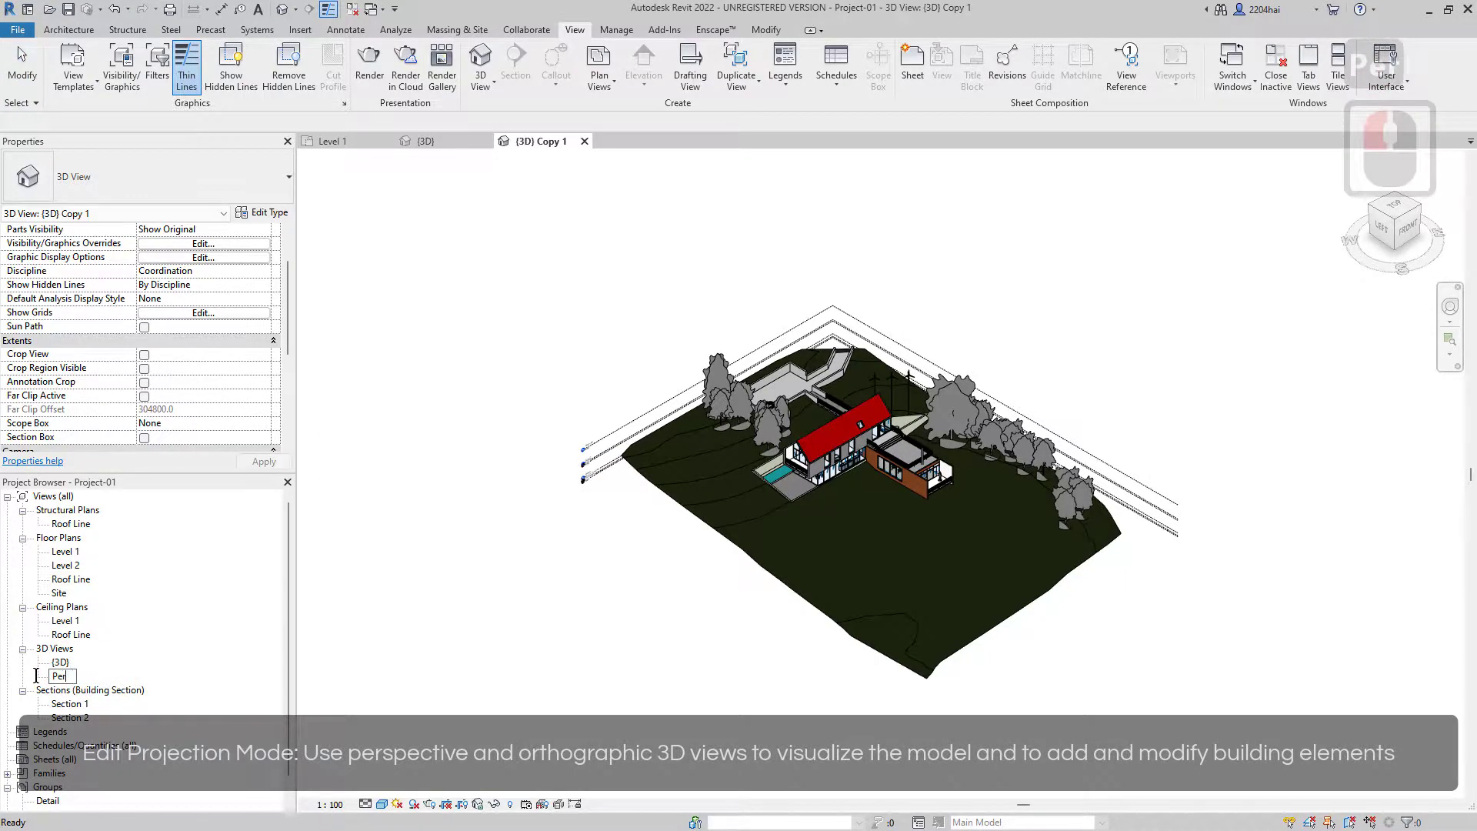
type("spec")
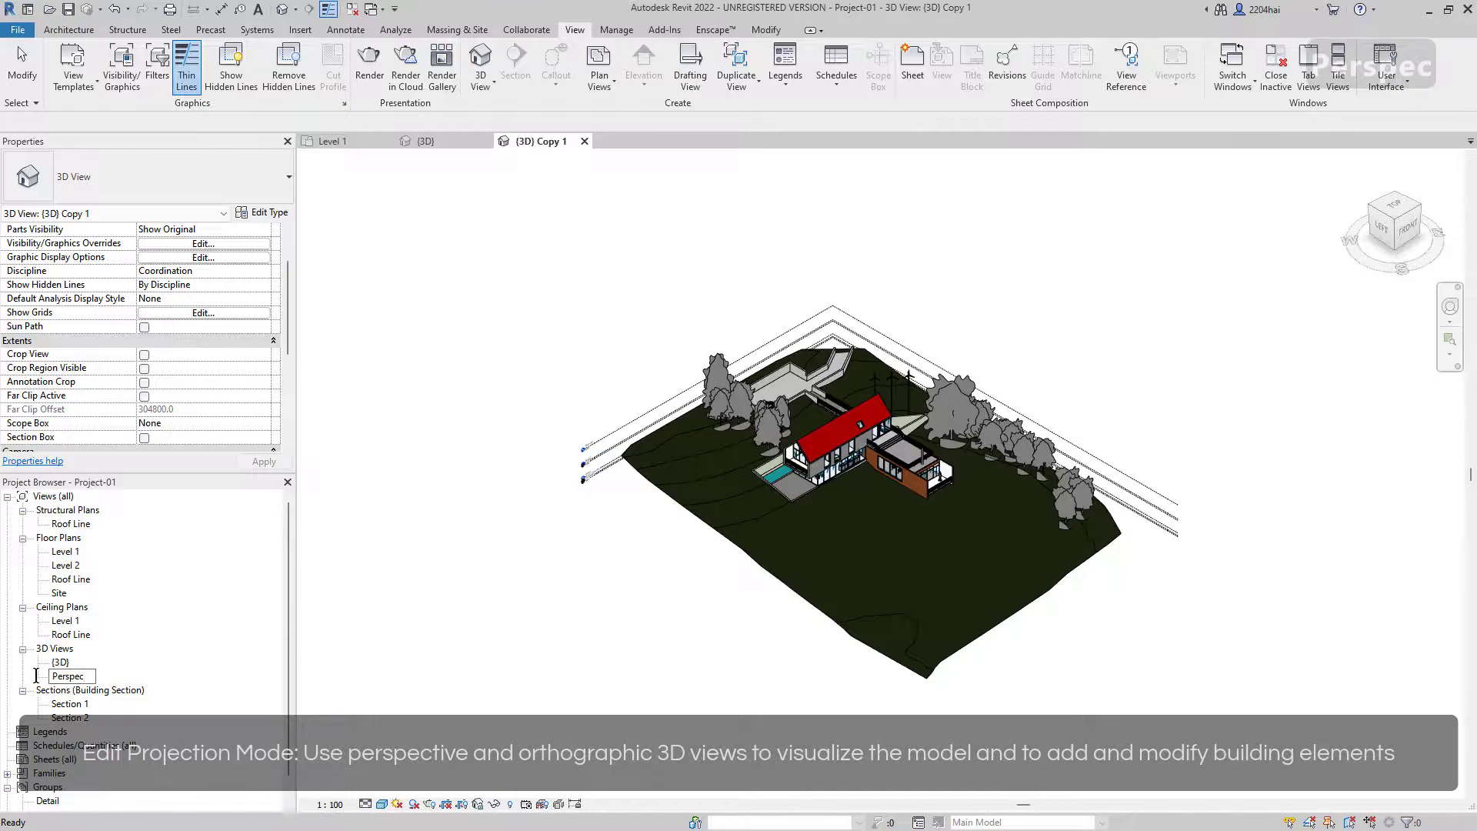
type("tive")
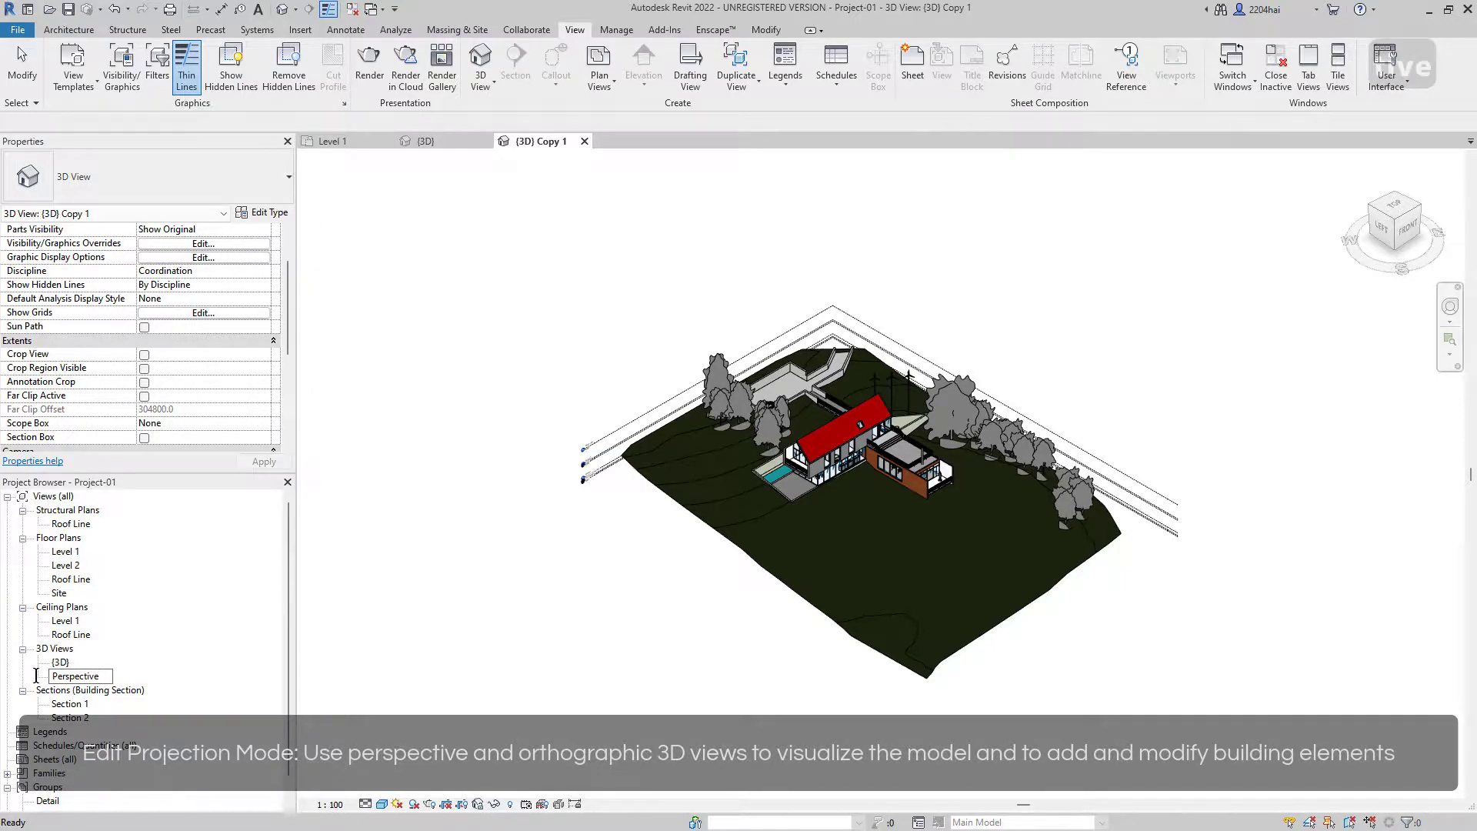
left_click(386, 626)
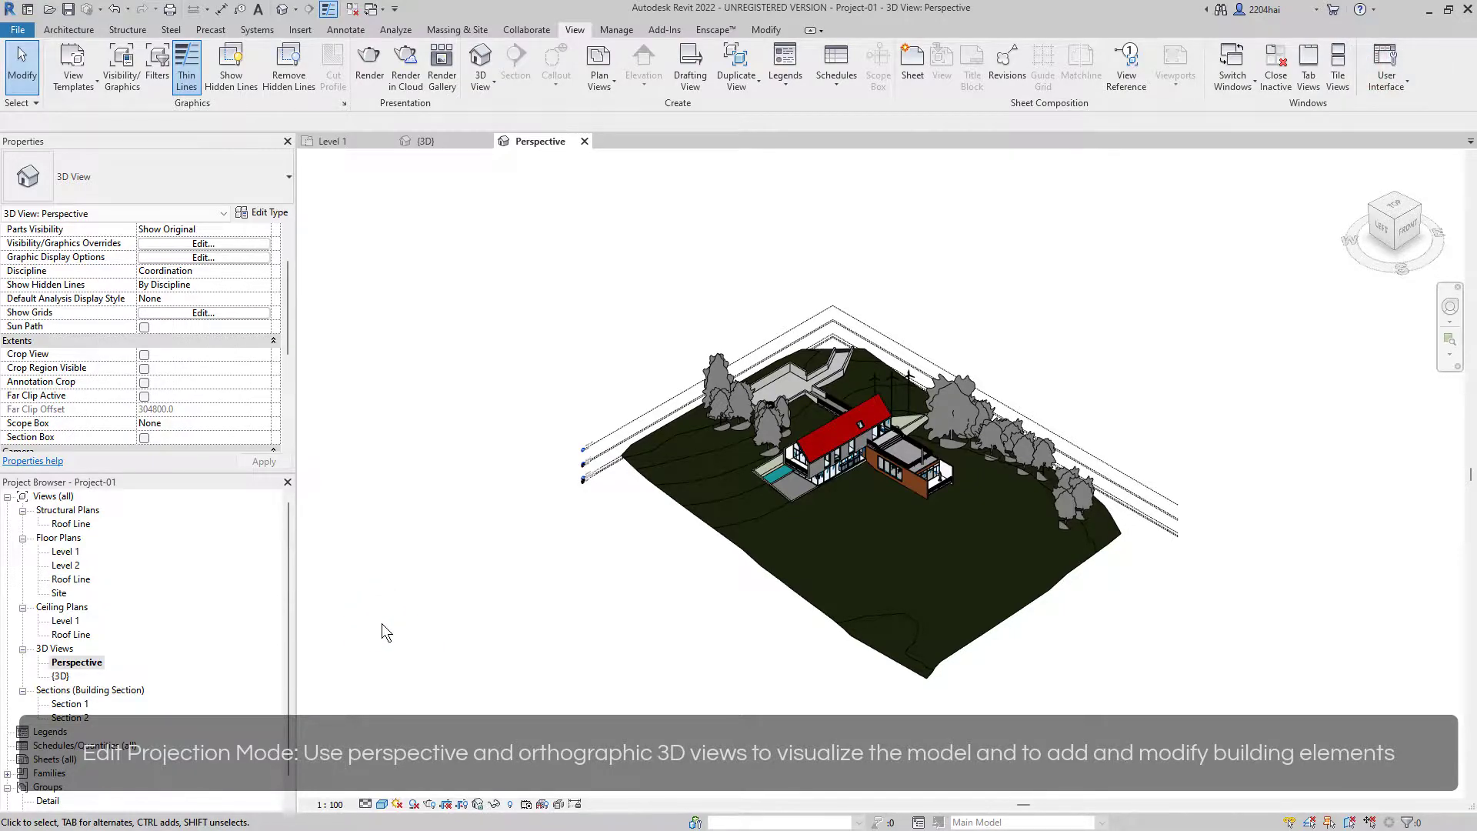
Step: Set the new view's Projection Mode to Perspective
left_click_drag(289, 321, 284, 405)
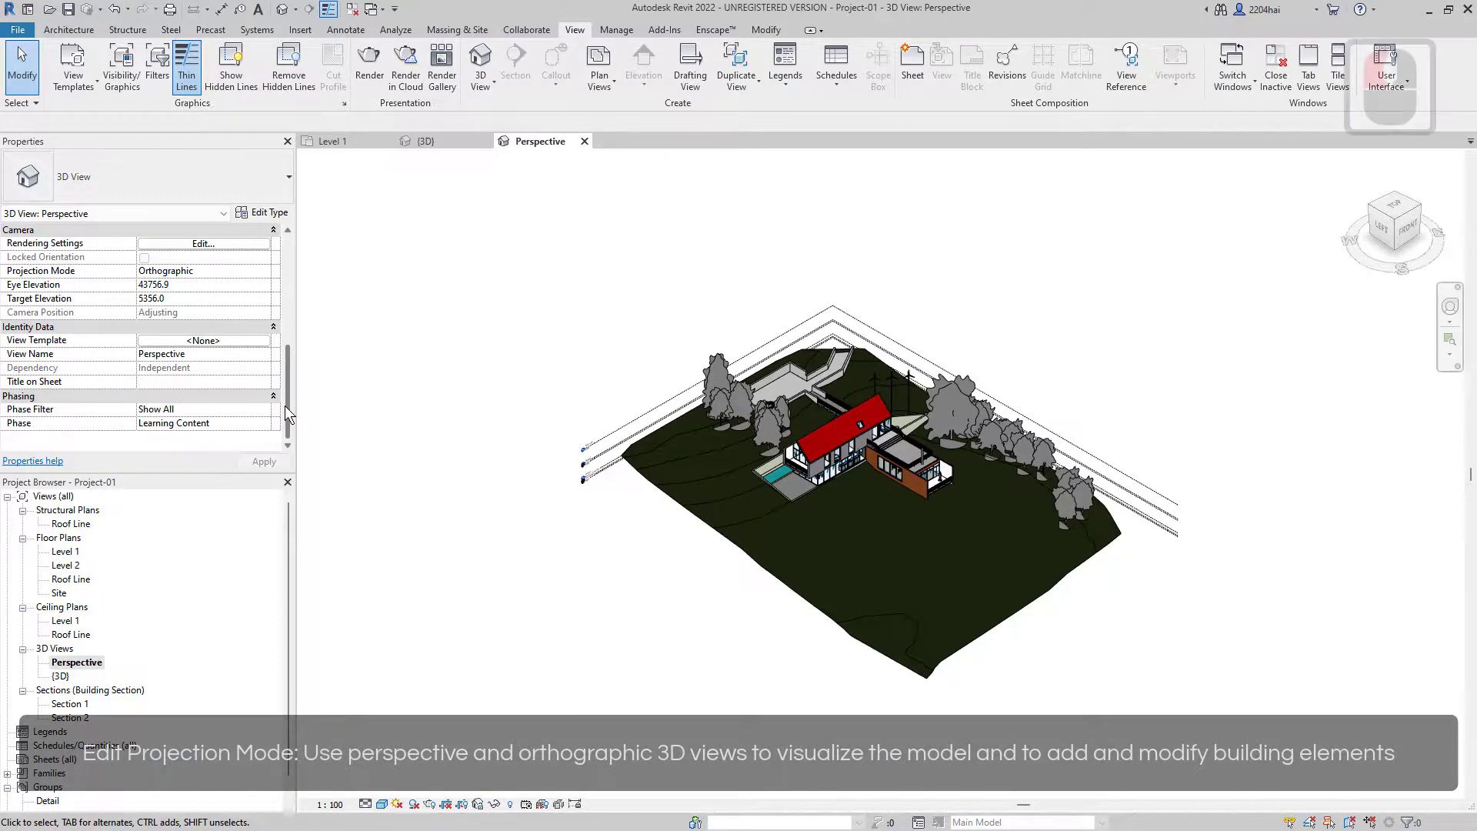
left_click(265, 354)
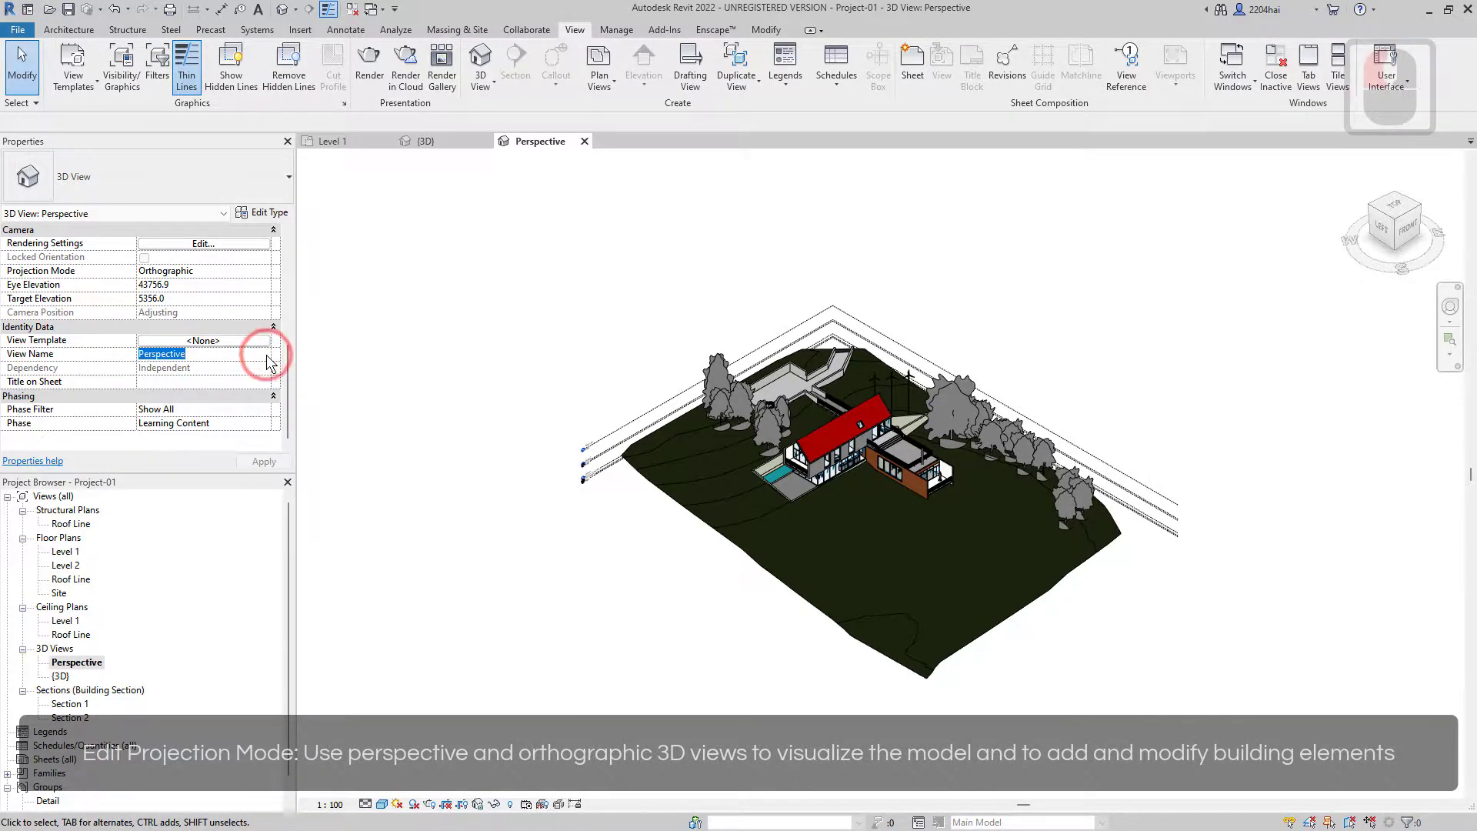
left_click(261, 272)
left_click(239, 296)
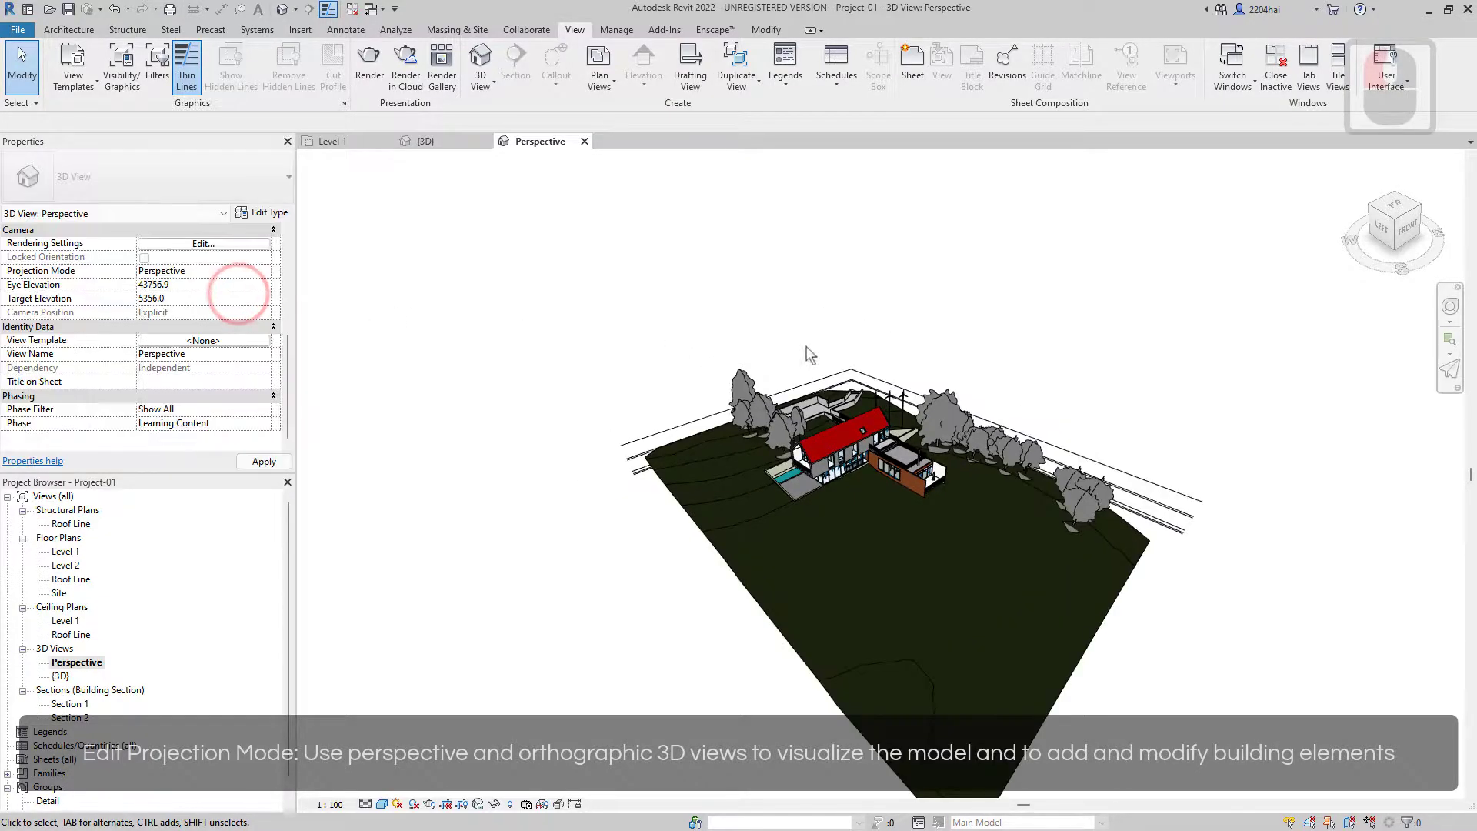
Step: Try the Wireframe and Hidden Line visual styles on a close view of the house
scroll(1040, 367, "up", 4)
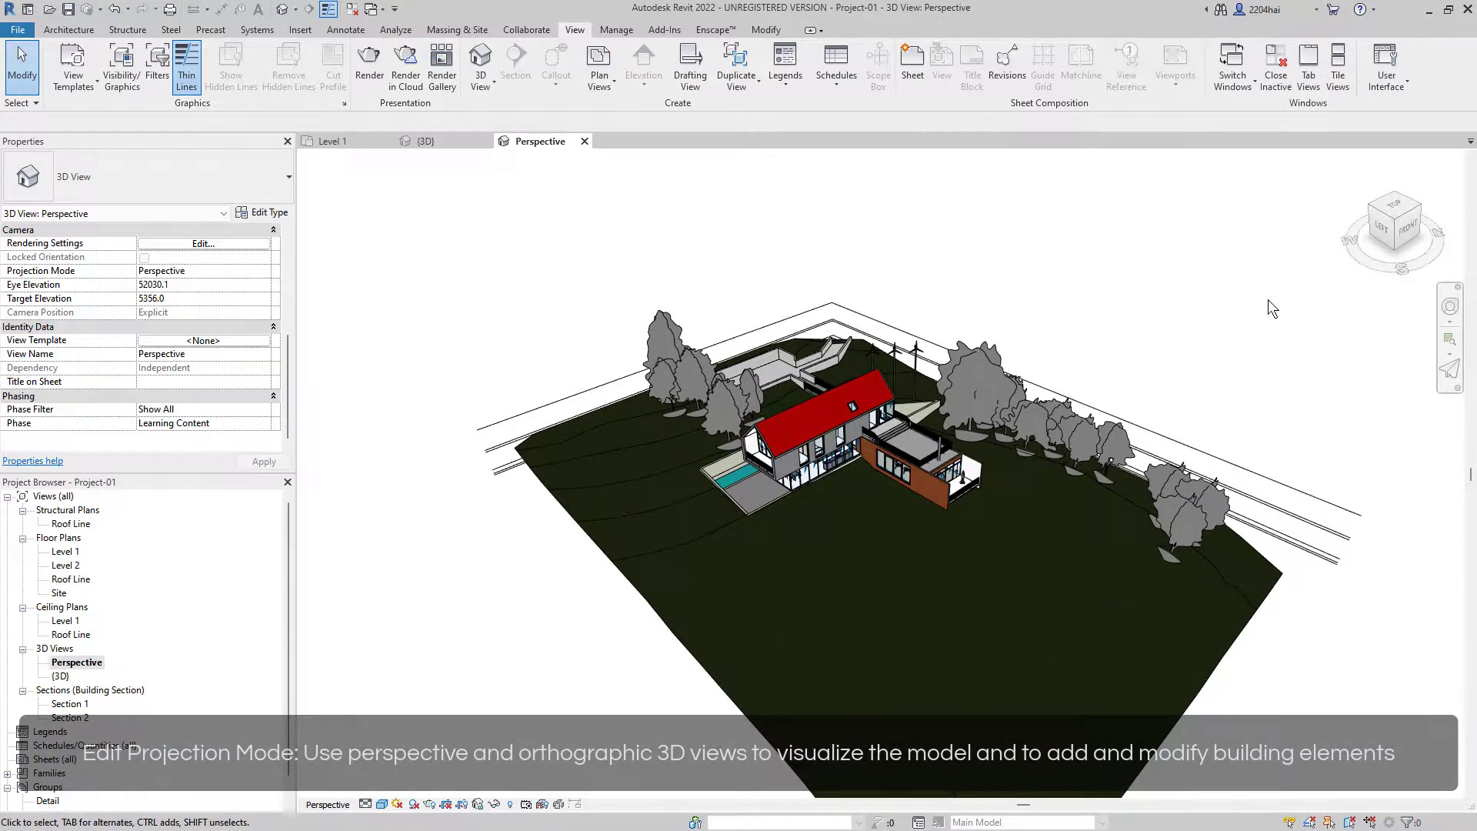
scroll(1269, 301, "up", 9)
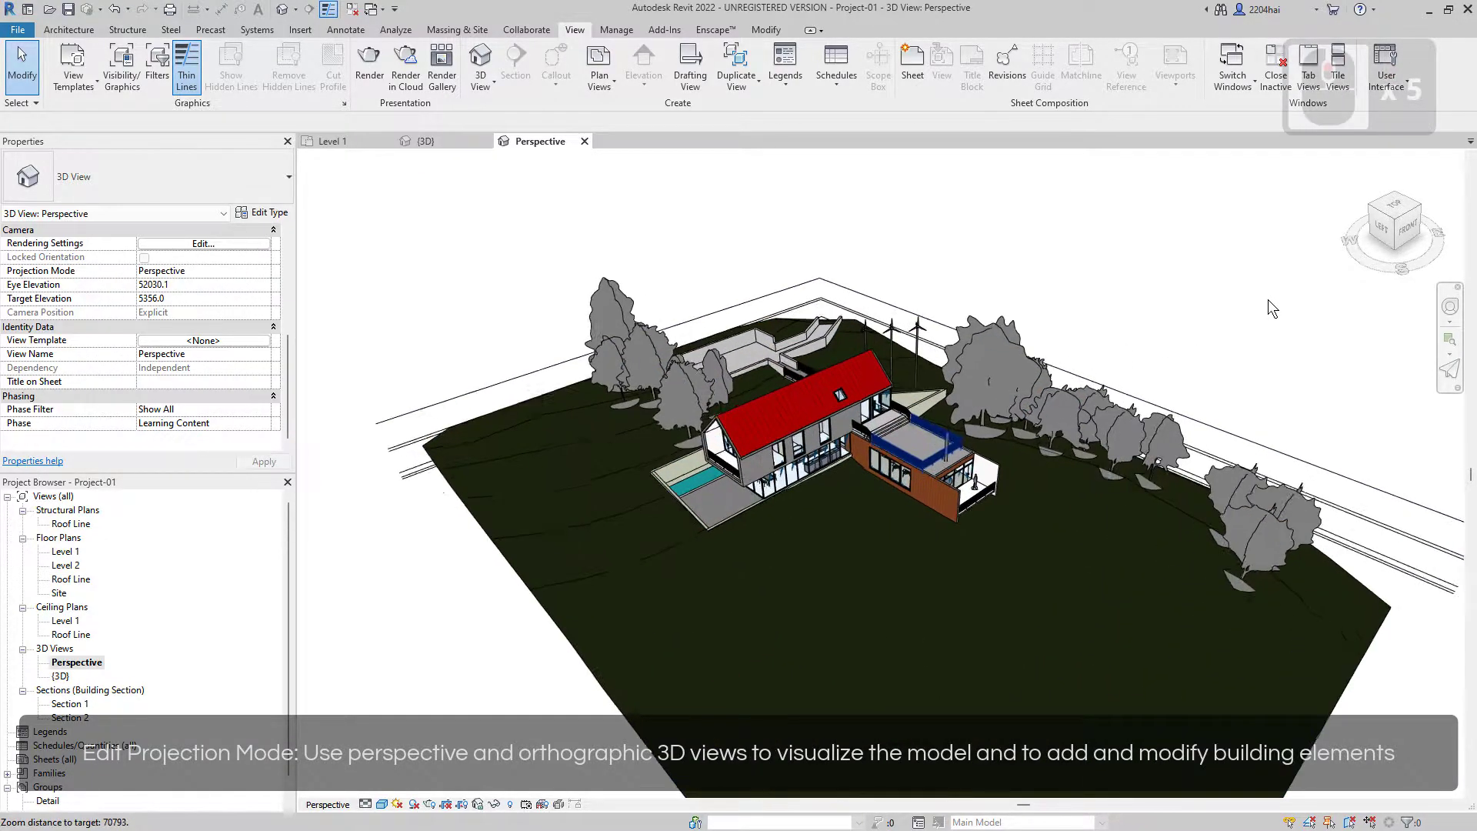
scroll(1269, 299, "up", 3)
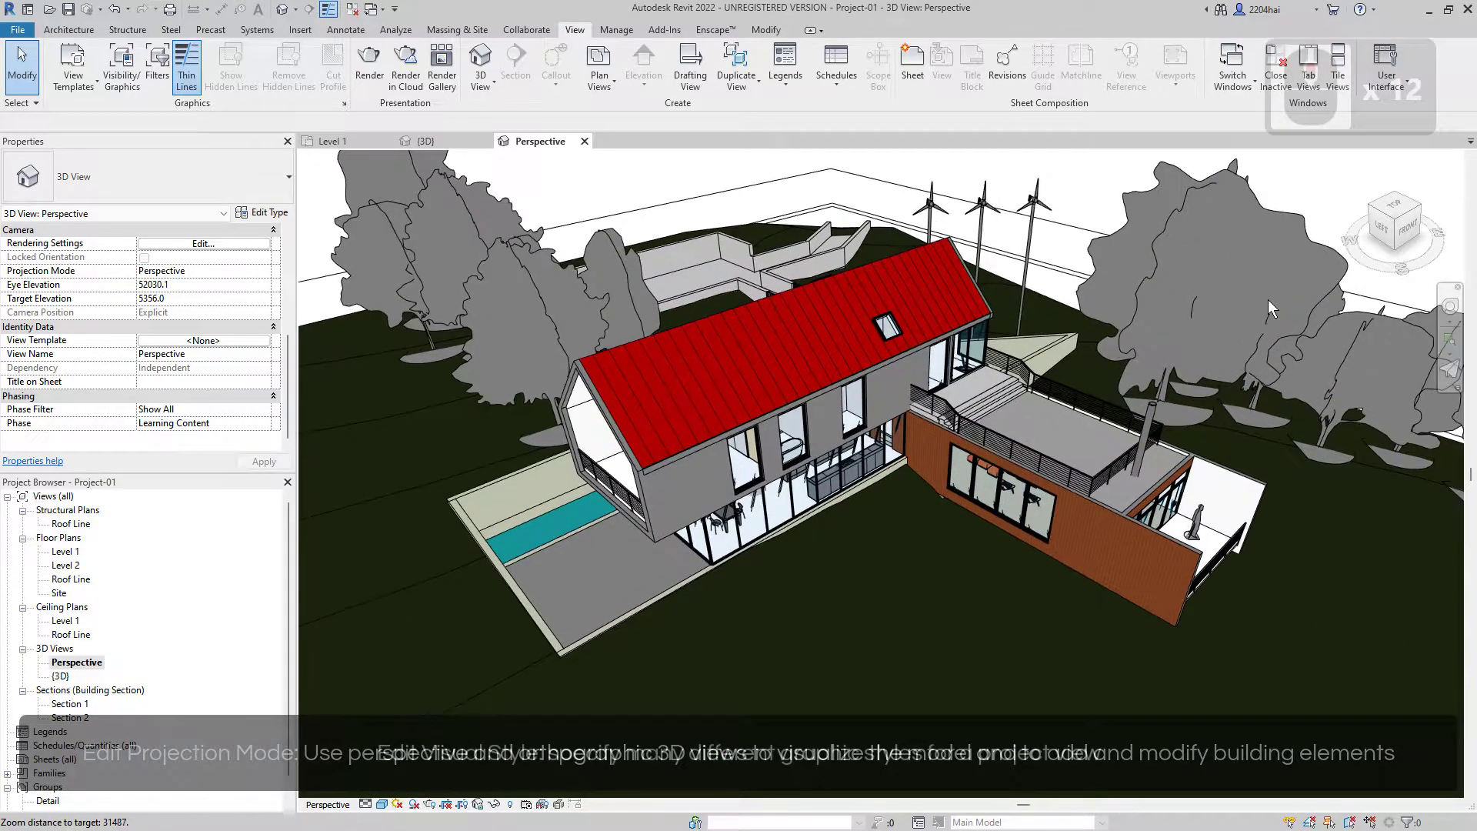
left_click(383, 804)
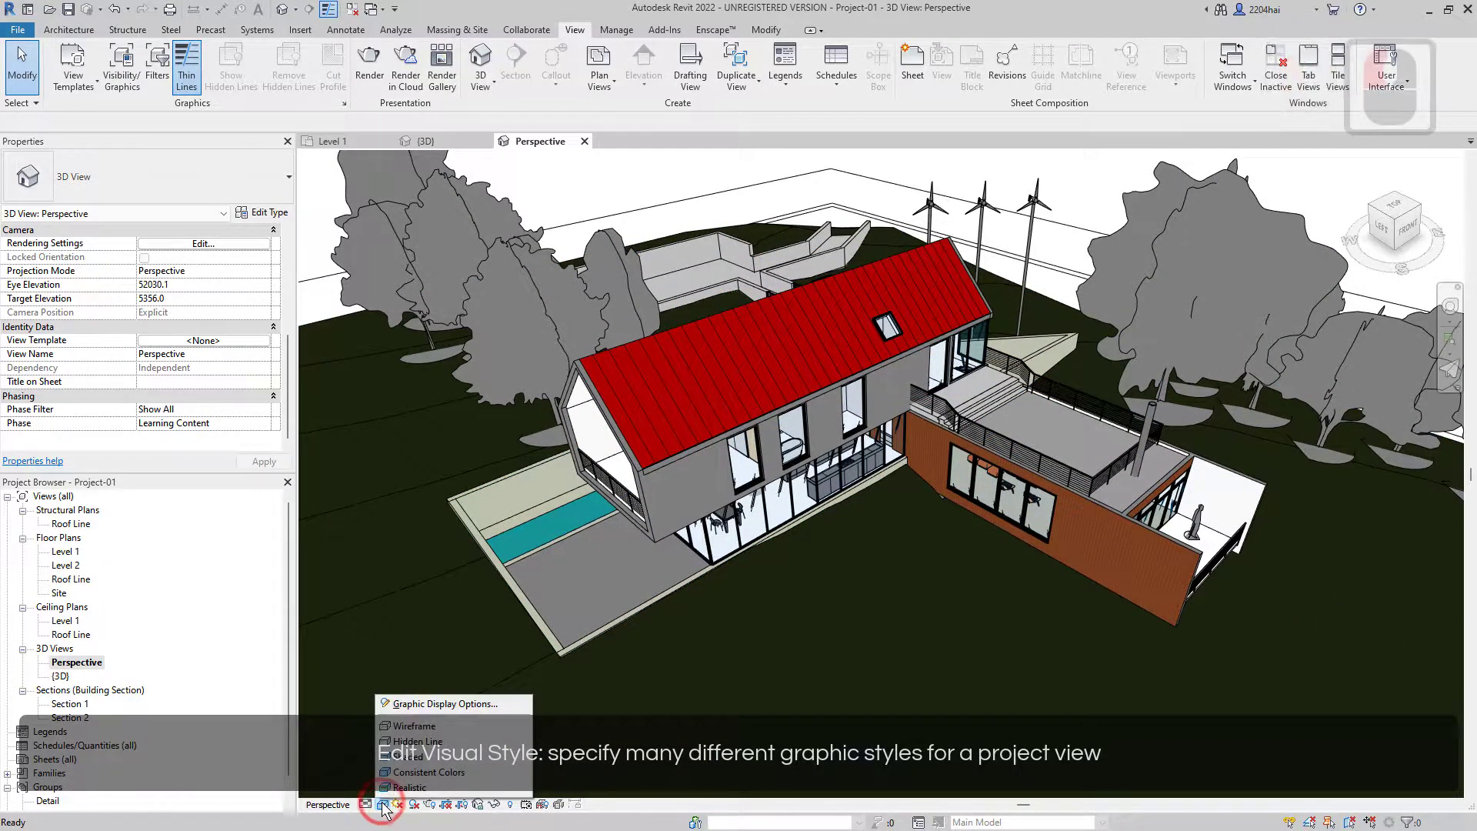
left_click(394, 728)
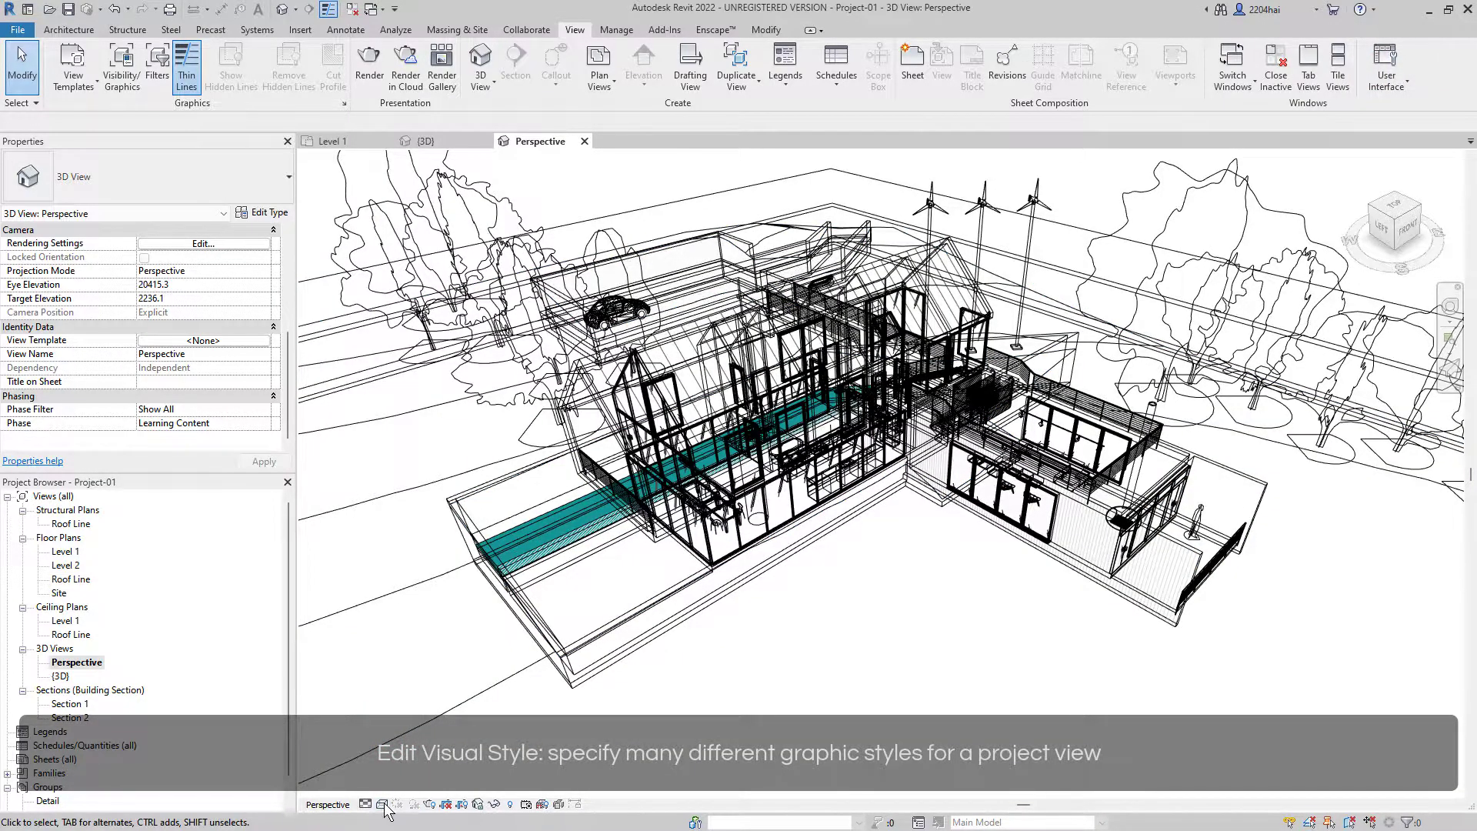
left_click(382, 804)
left_click(403, 741)
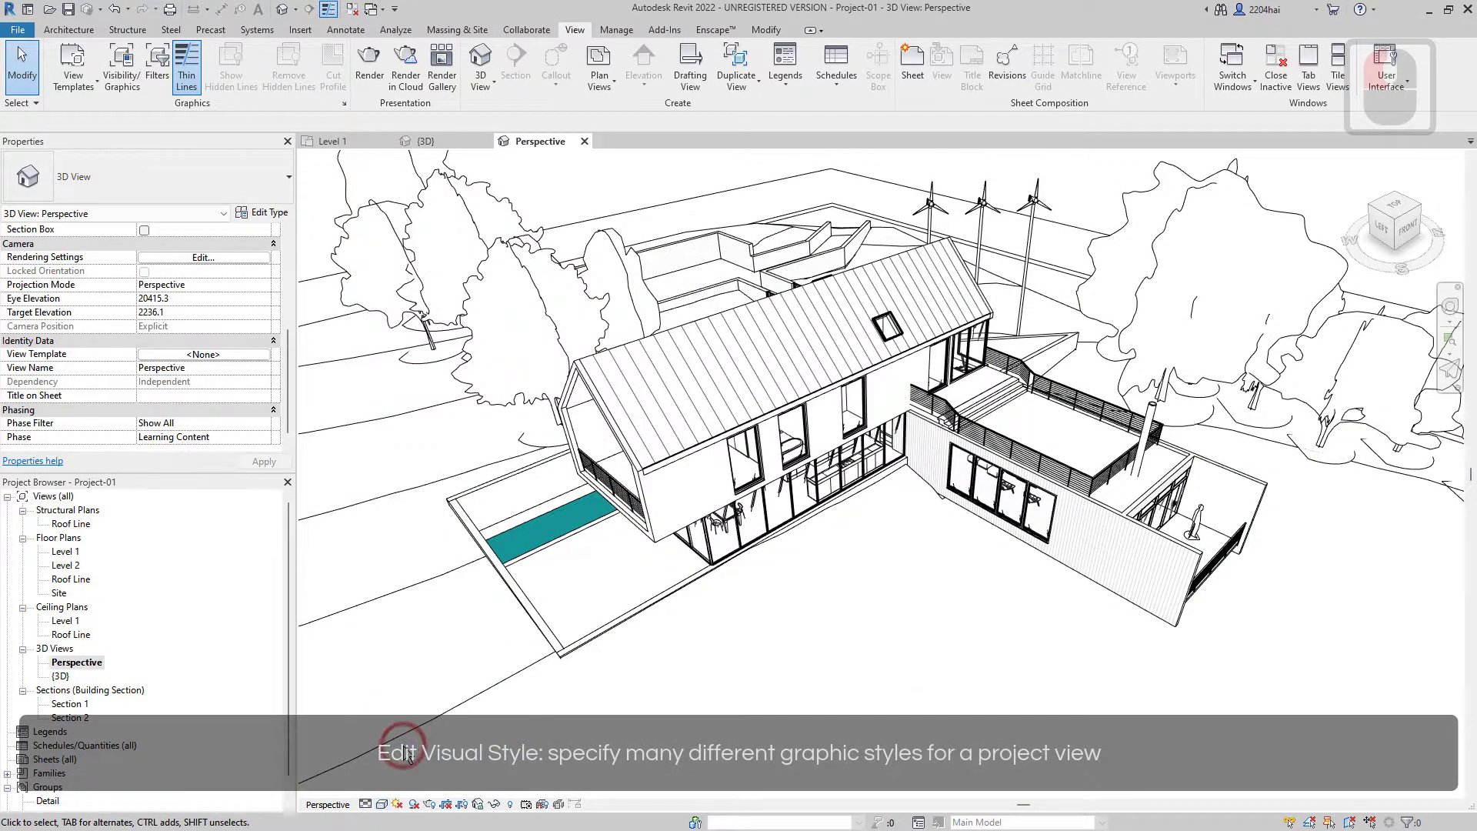
Step: Try the Shaded, Consistent Colors and Realistic visual styles one after another on the perspective view
left_click(383, 805)
left_click(405, 761)
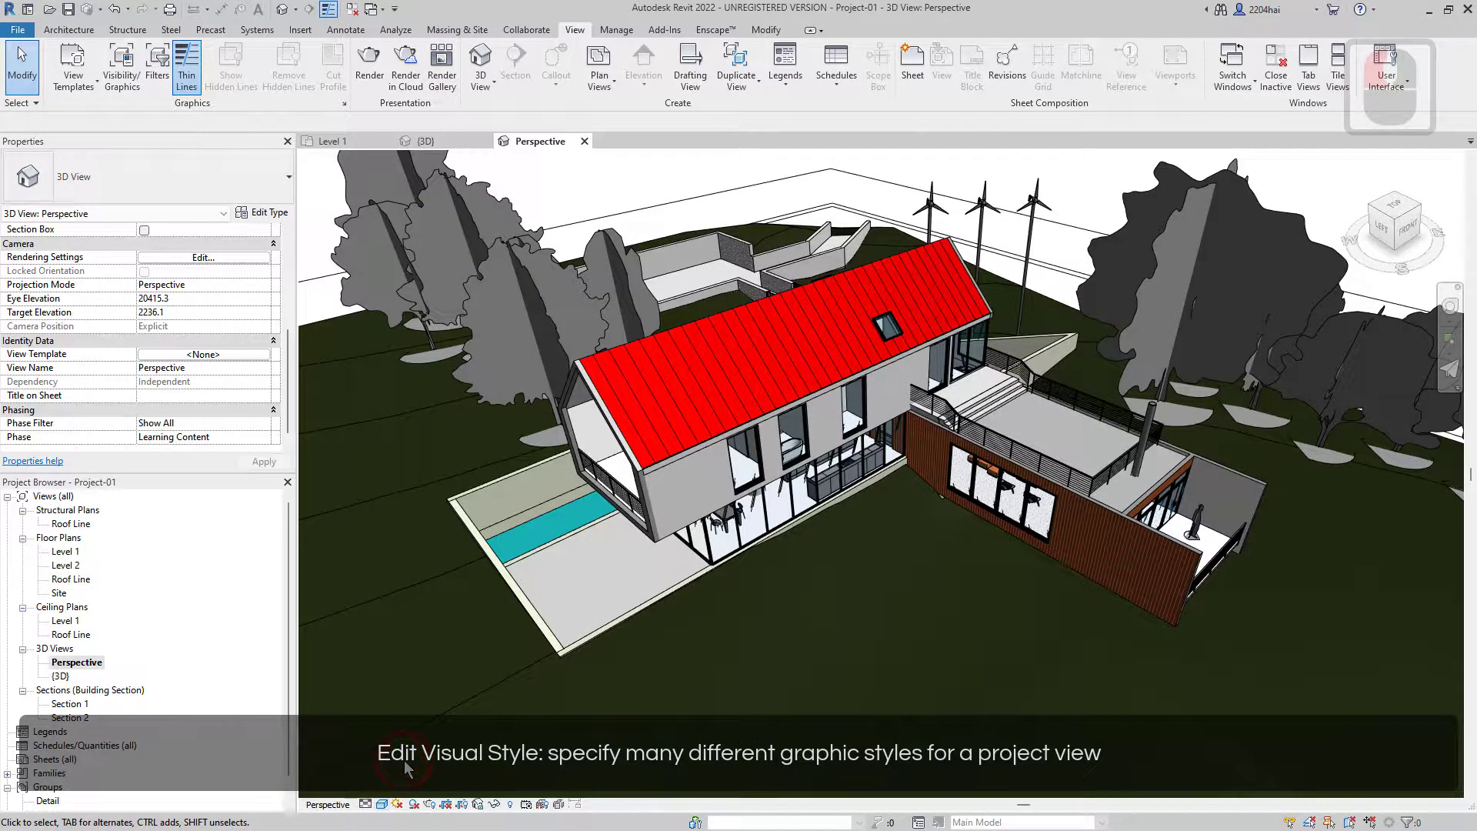
left_click(382, 804)
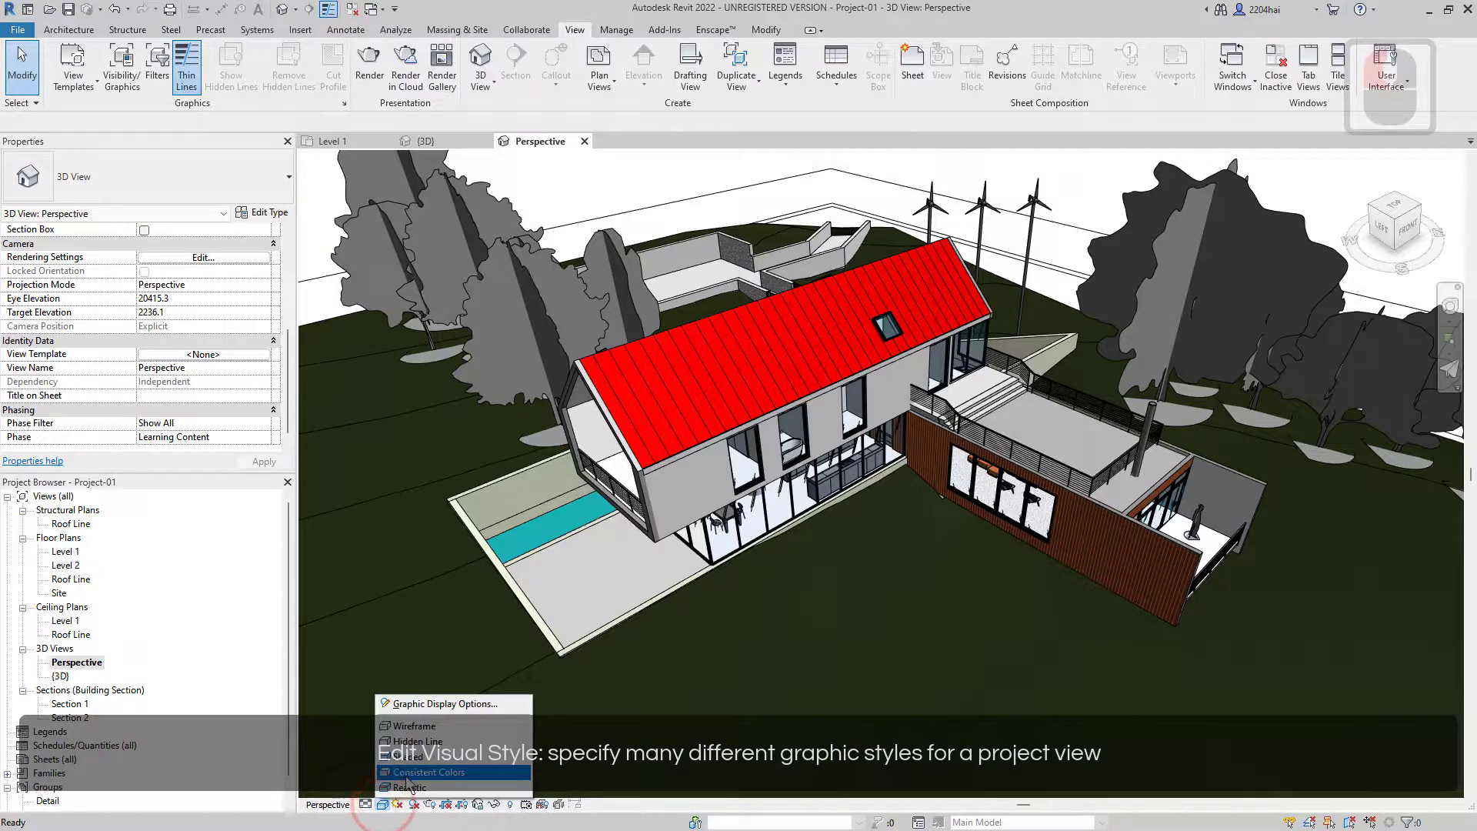
left_click(405, 773)
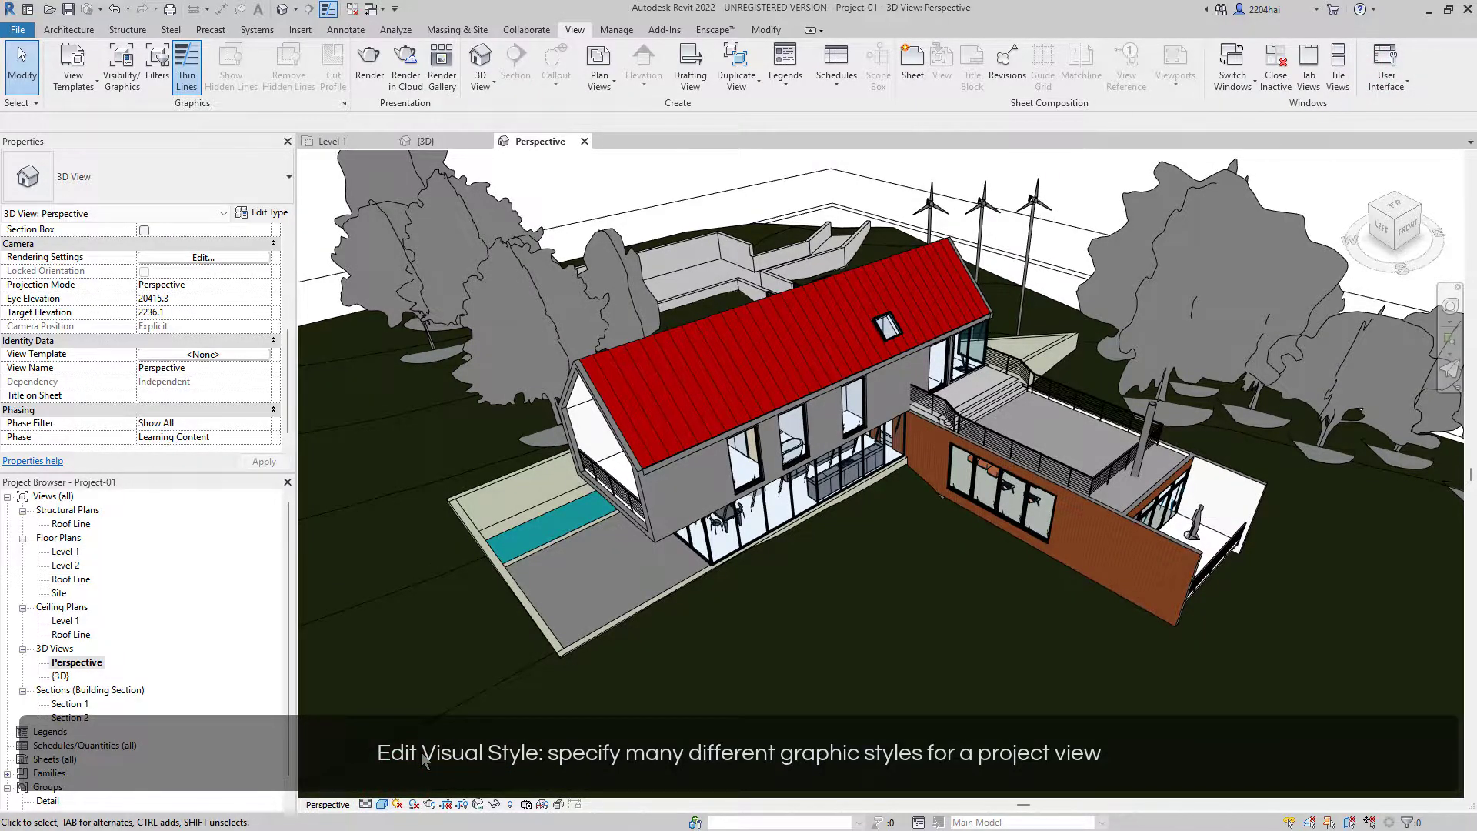
left_click(383, 804)
left_click(397, 785)
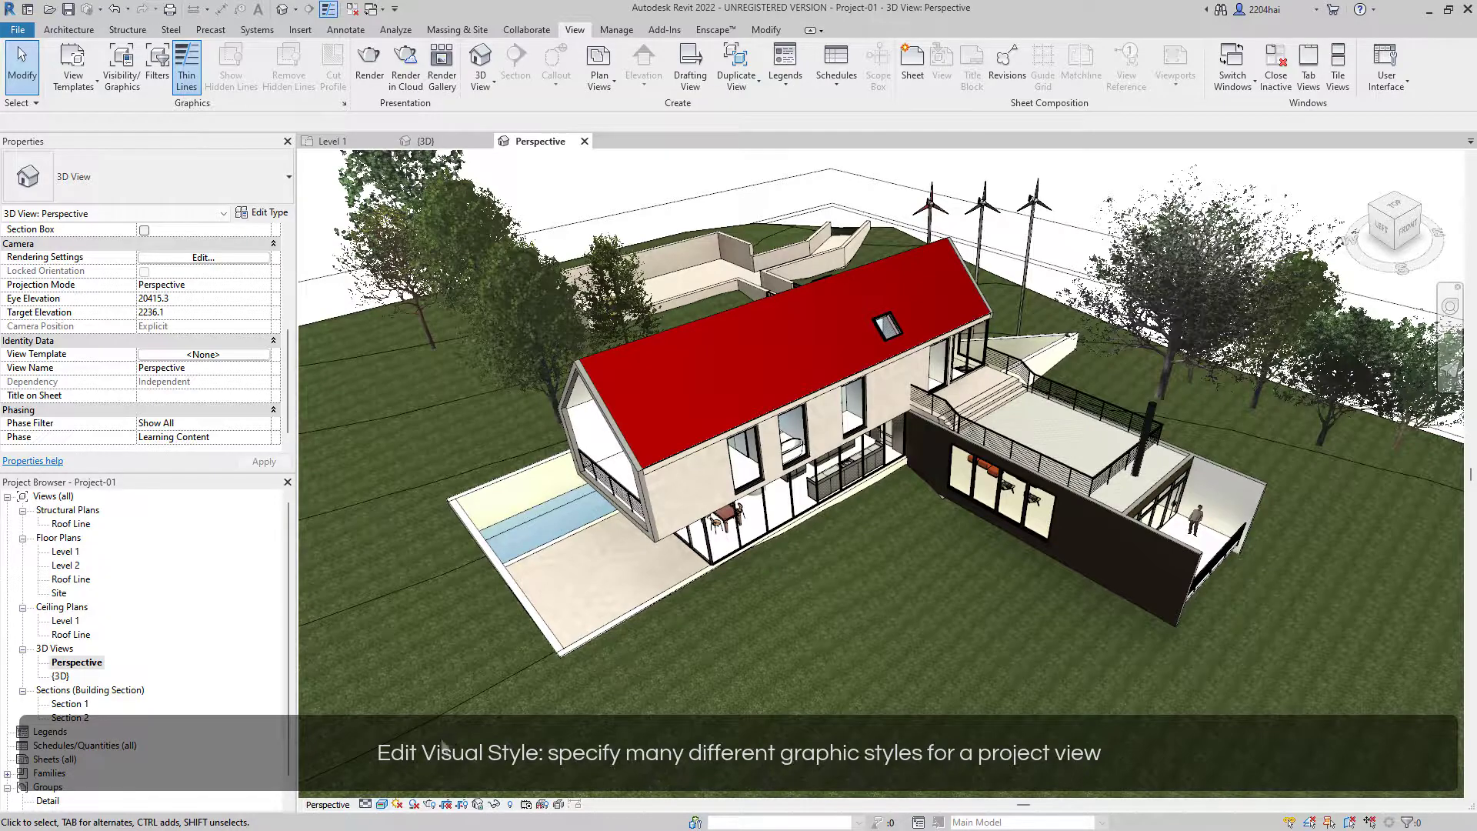
Step: Set the perspective view's visual style to Shaded
left_click(382, 804)
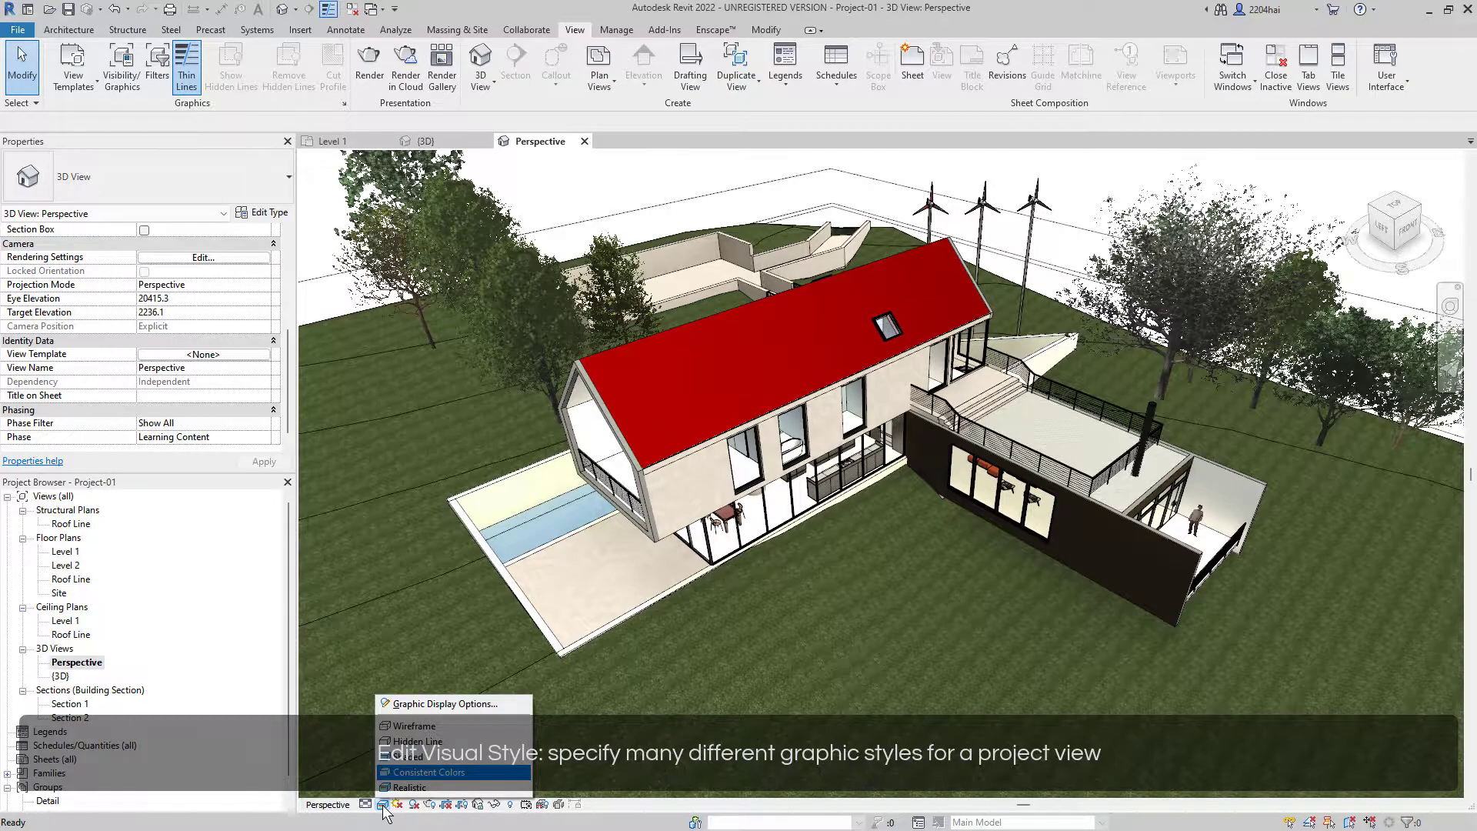
key("Up")
left_click(405, 759)
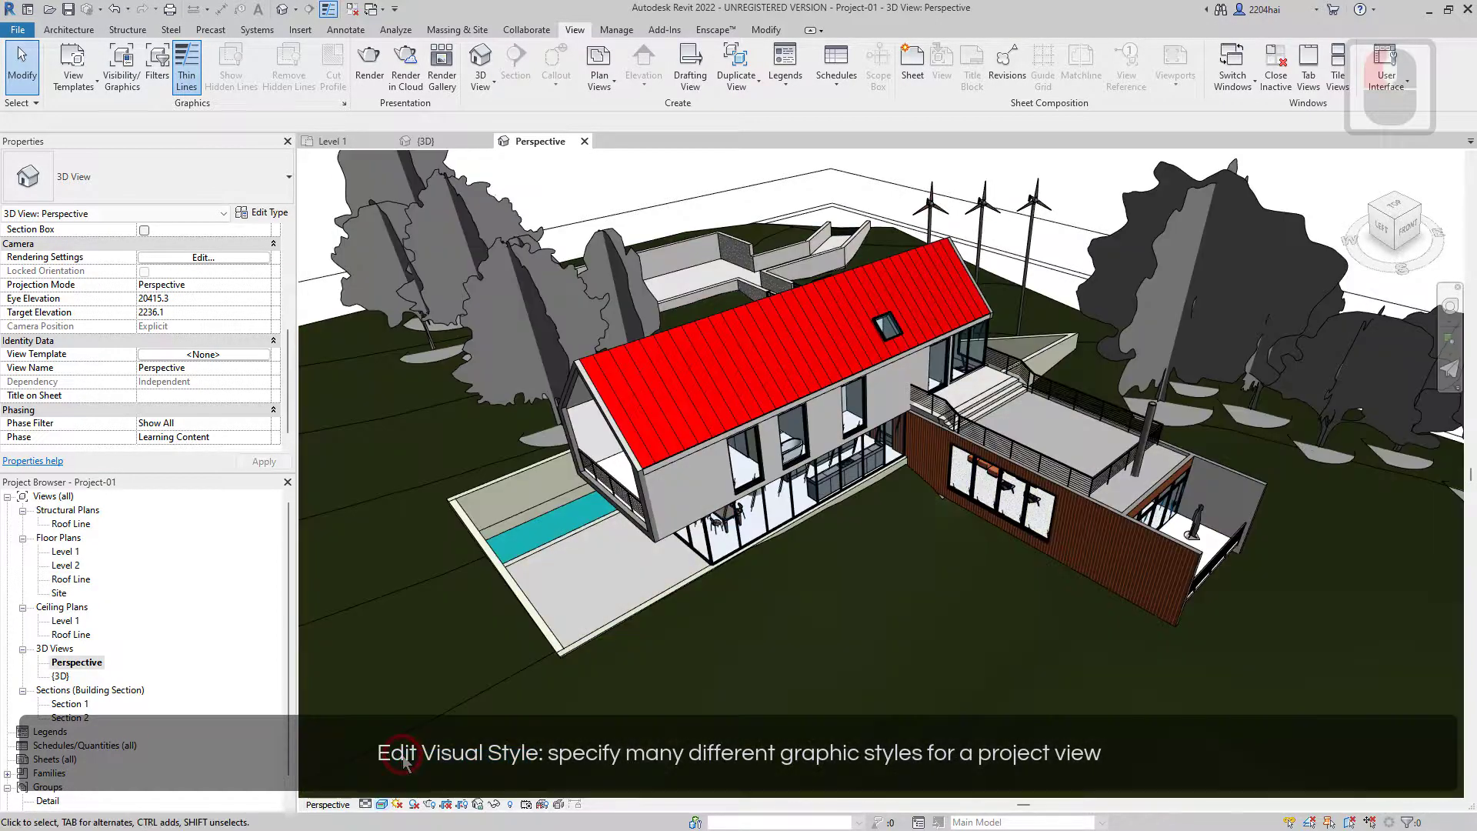
Step: Reorient the camera to a low view from the right-back side, framing the three wind turbines, the red-roofed house and the driveway
left_click(1396, 225)
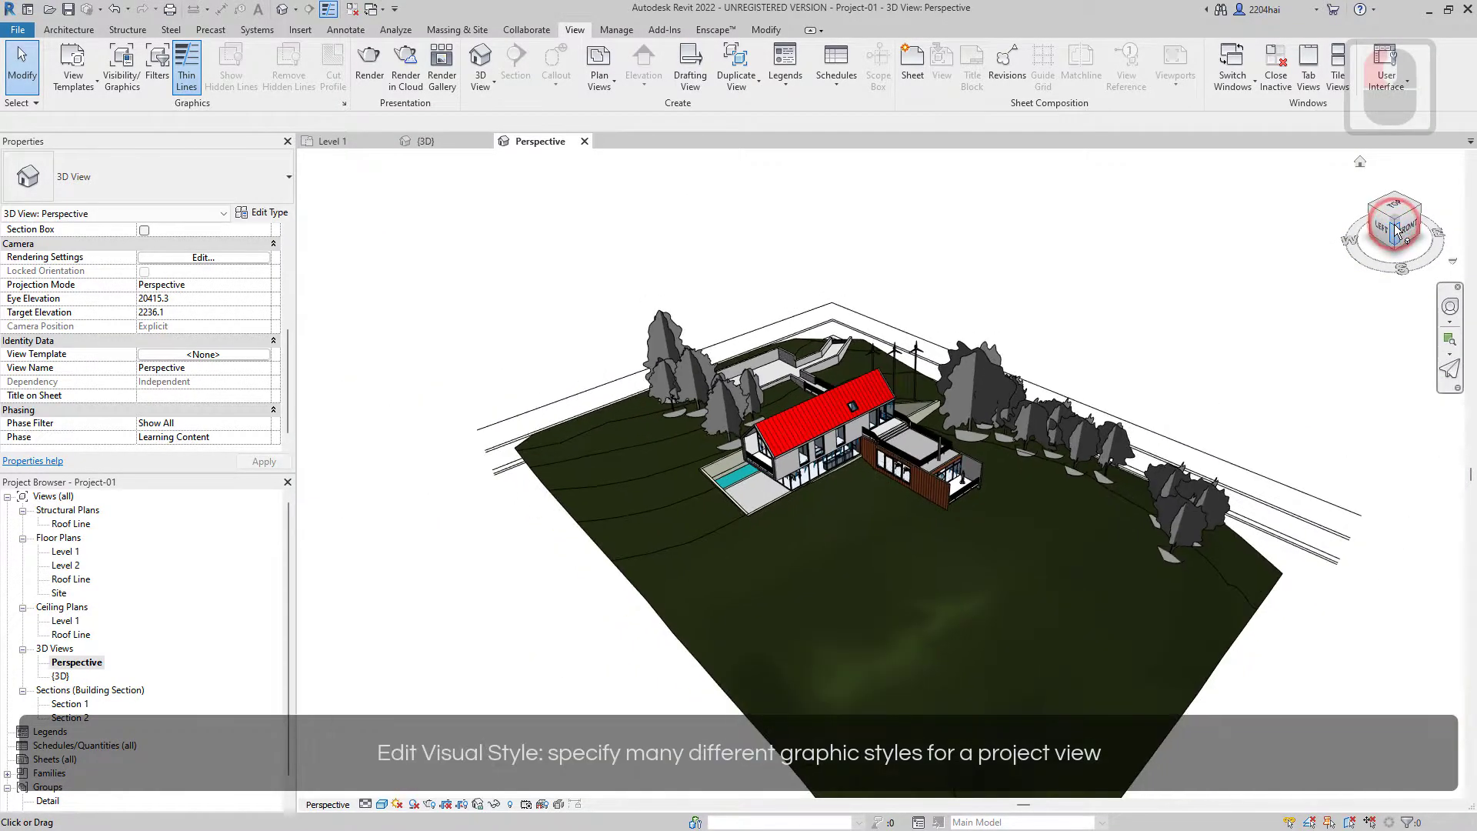
left_click(1419, 206)
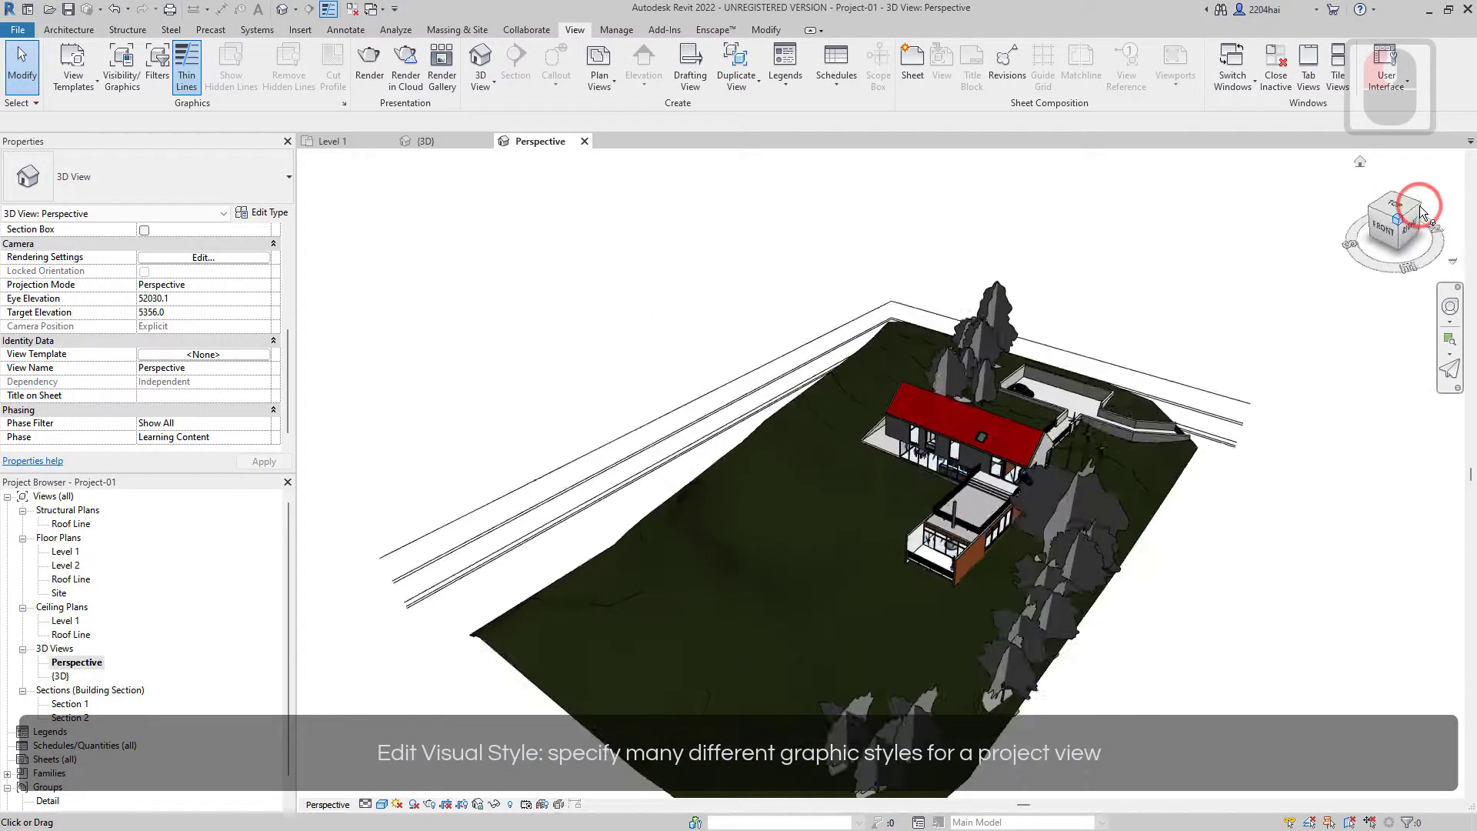
left_click(1419, 206)
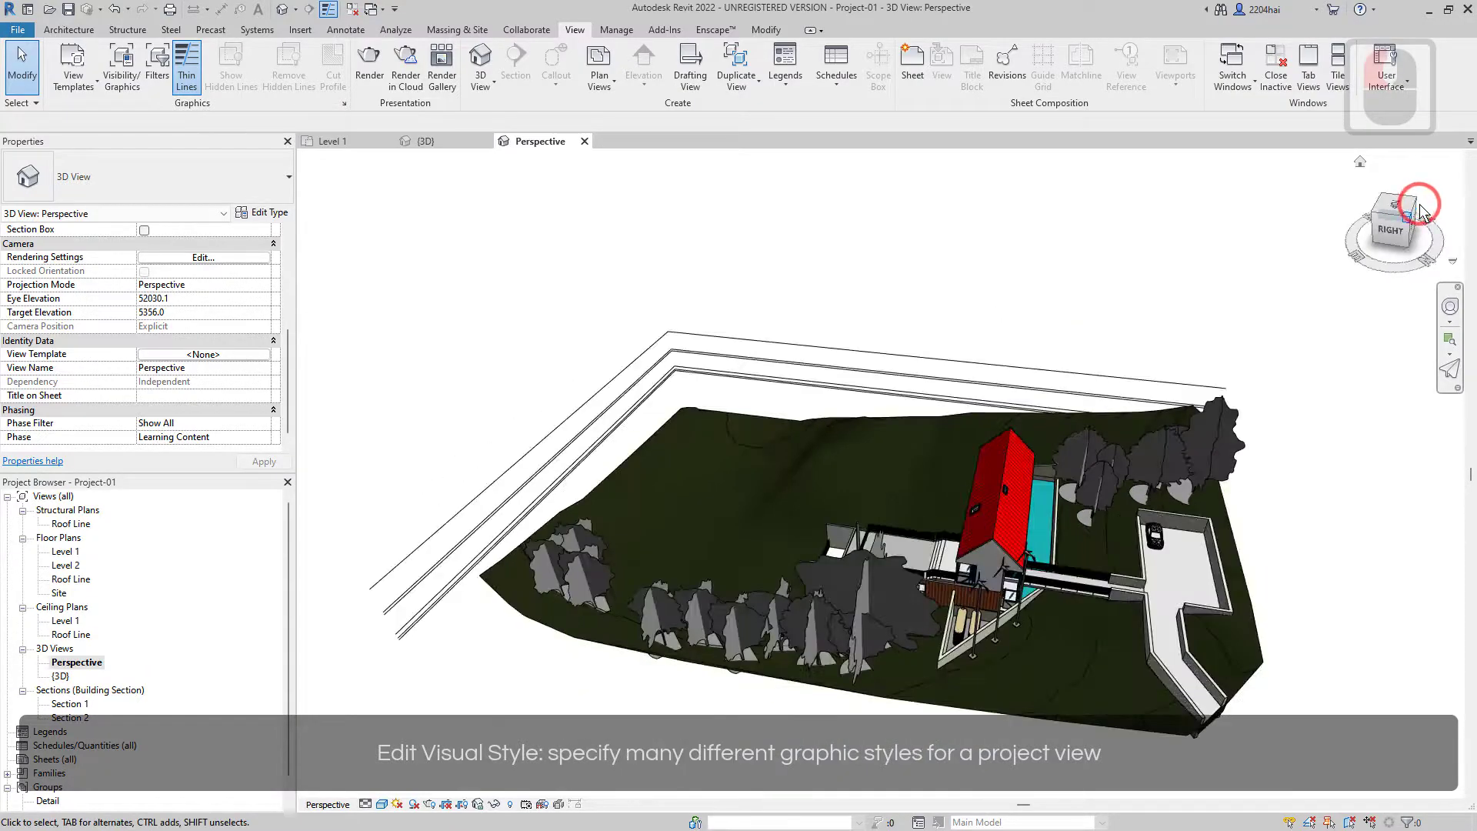
middle_click_drag(1419, 204, 1433, 116, "shift")
scroll(1420, 205, "up", 4)
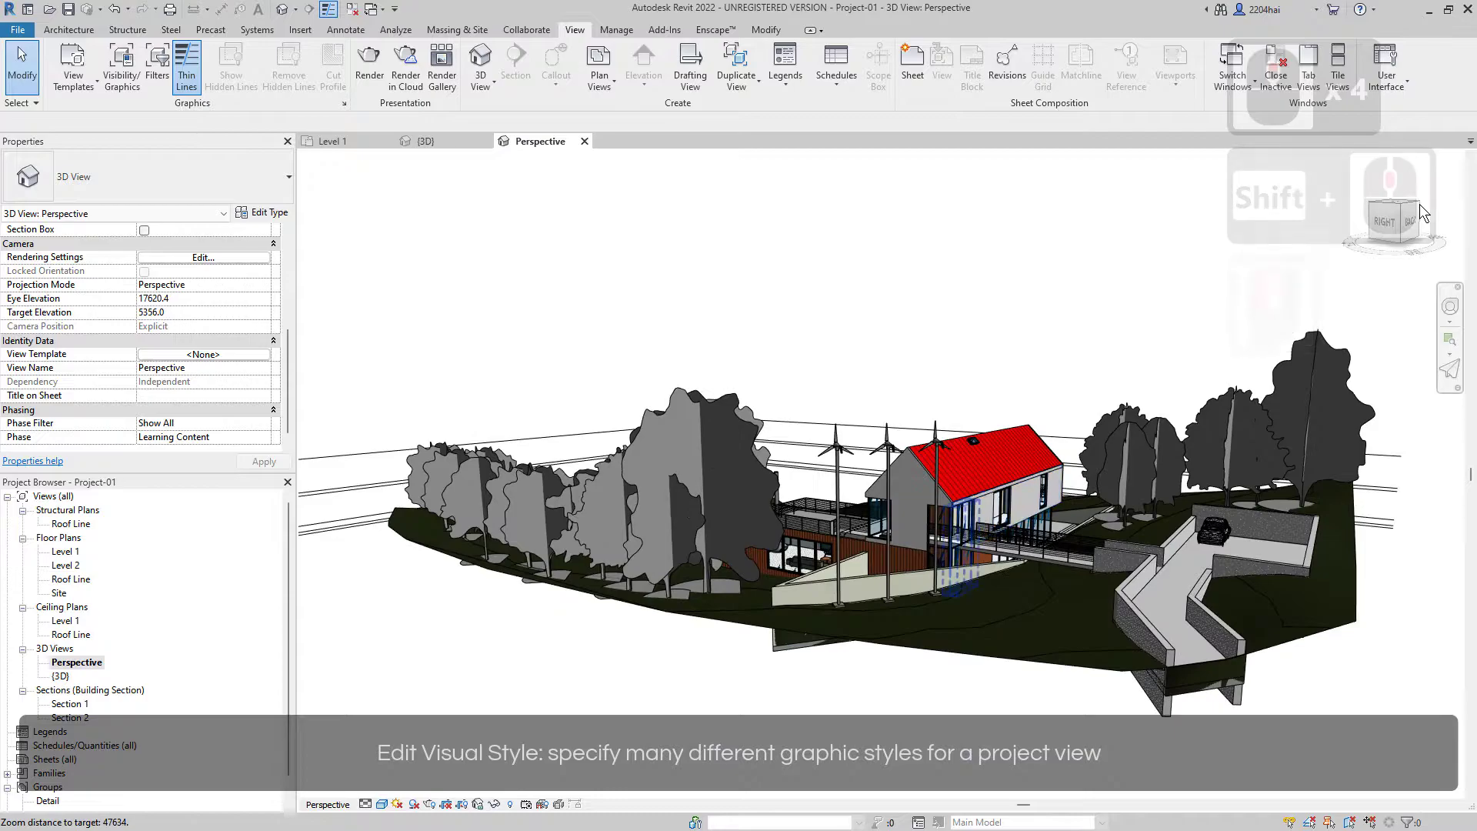
scroll(960, 585, "up", 10)
middle_click_drag(960, 585, 877, 577, "shift")
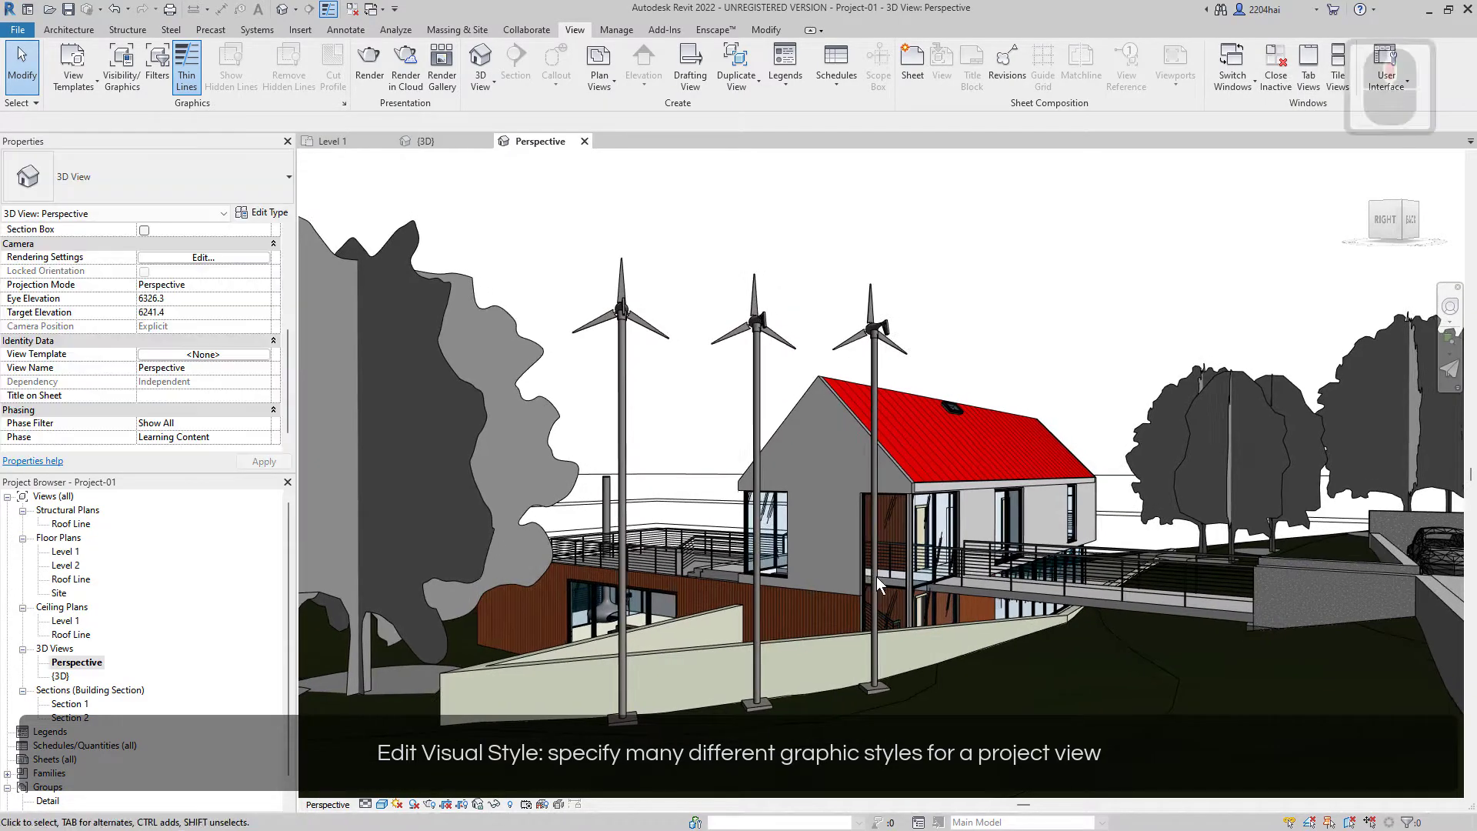
scroll(882, 586, "down", 2)
mouse_move(933, 535)
middle_mouse_down("shift")
mouse_move(939, 567)
mouse_move(934, 534)
middle_mouse_up("shift")
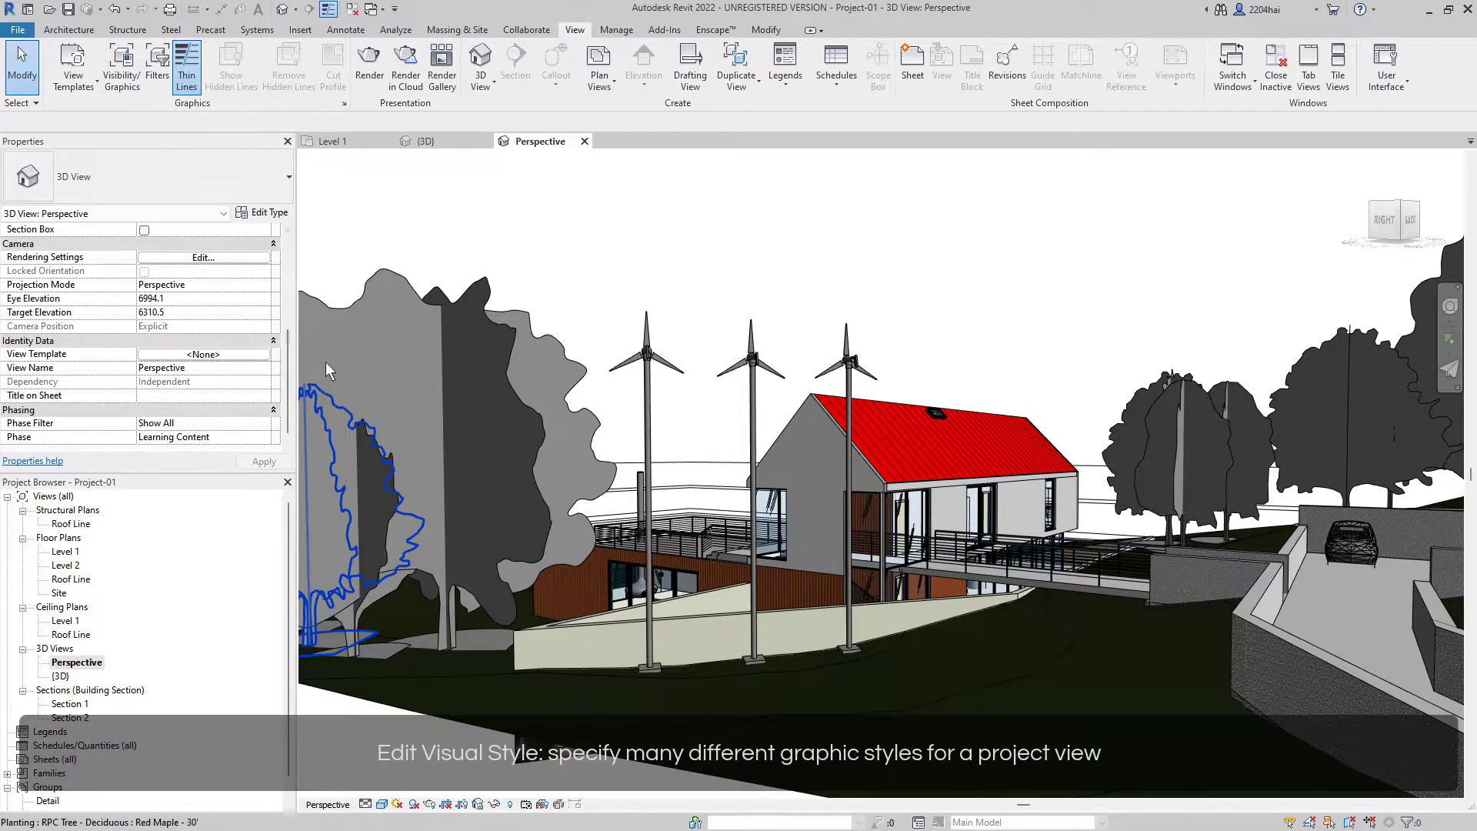
Step: Enable Crop View and Crop Region Visible for the perspective view
left_click_drag(286, 351, 286, 323)
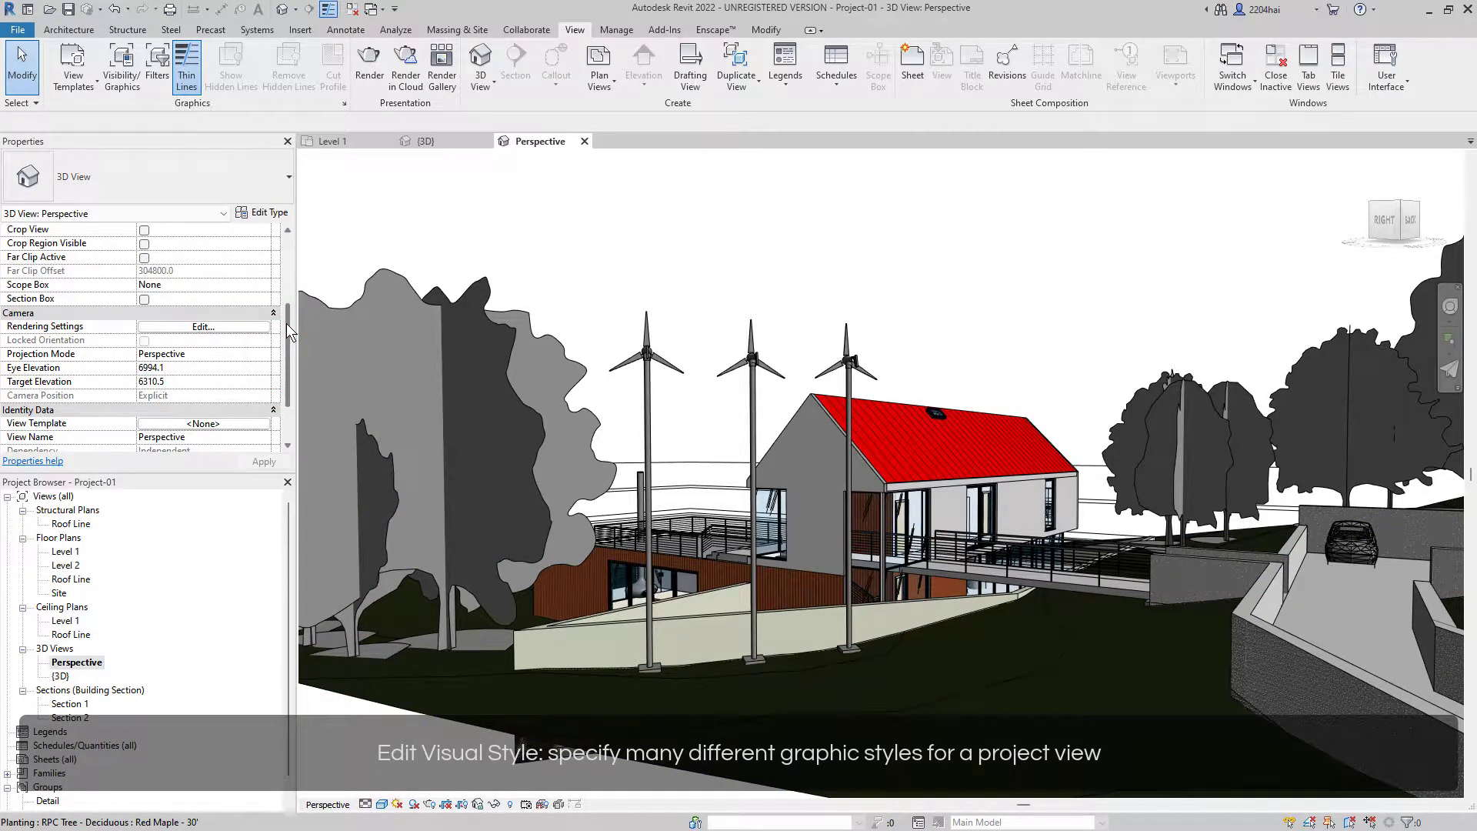
left_click(144, 230)
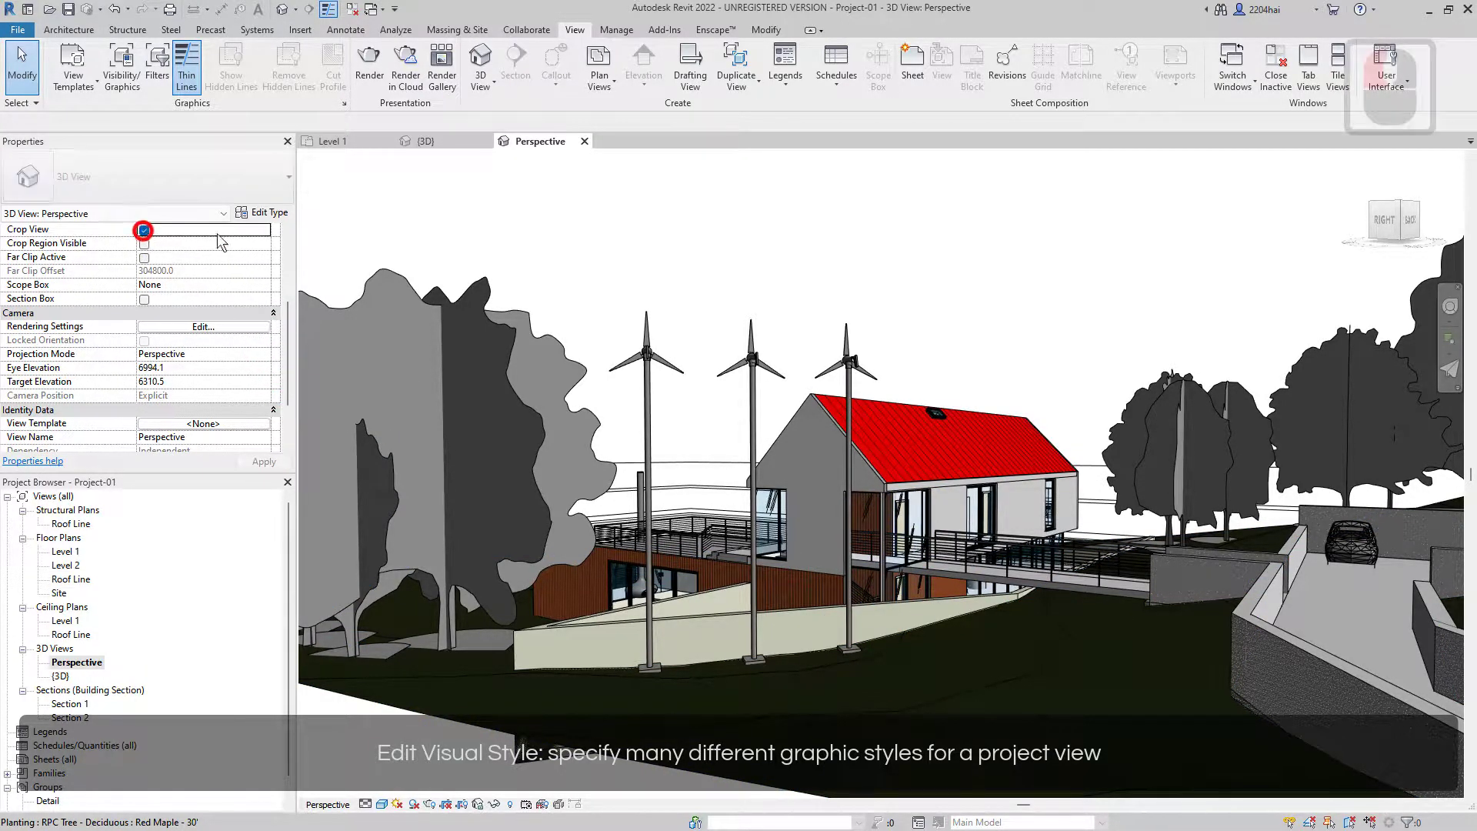
left_click(144, 244)
left_click(876, 288)
Step: Resize the view's crop region on all four sides to frame the house, wind turbines, nearby trees and driveway tightly
scroll(841, 375, "down", 3)
scroll(840, 377, "down", 2)
left_click(906, 200)
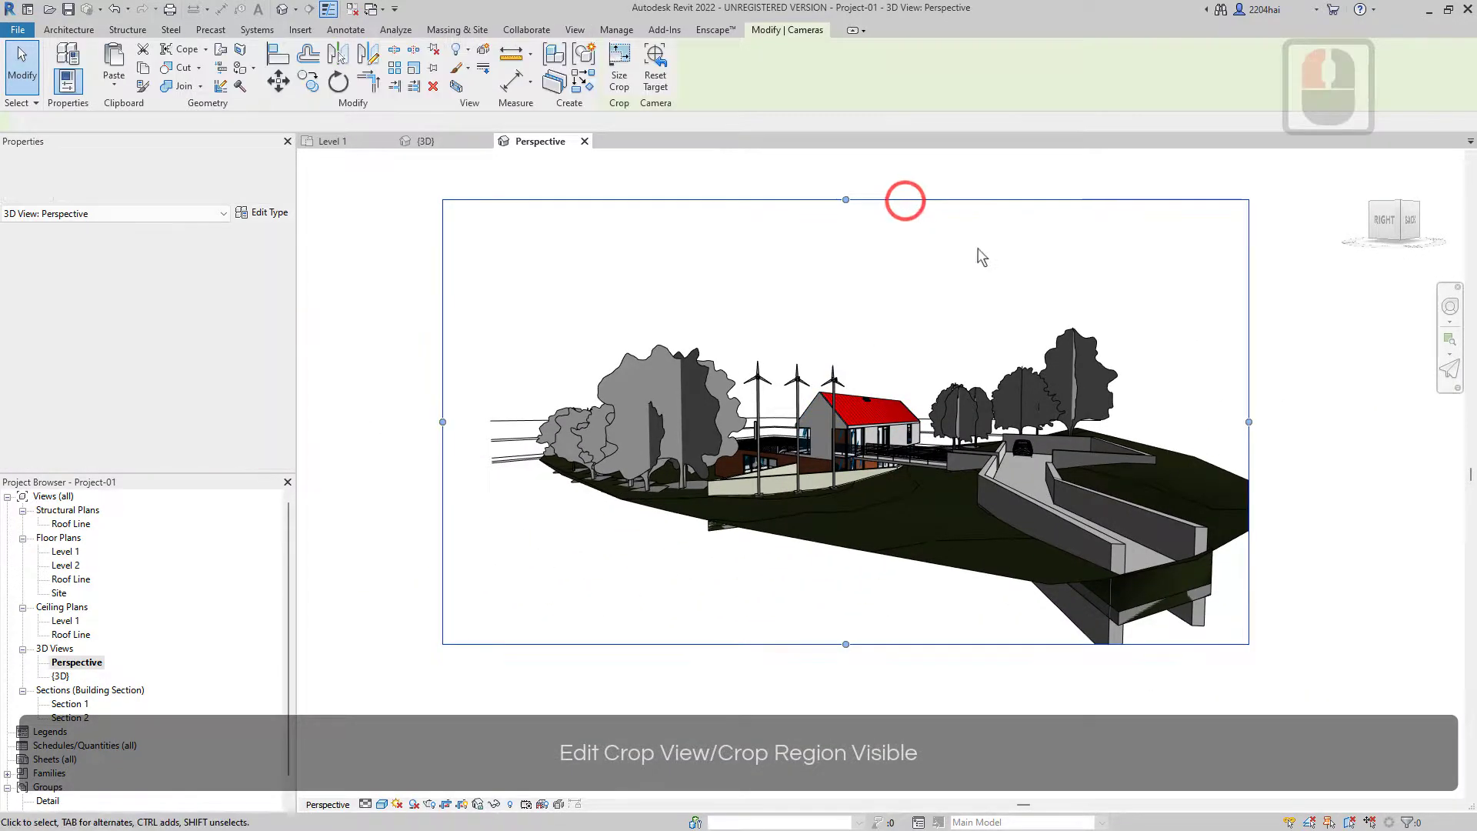
left_click_drag(1249, 422, 1183, 421)
left_click_drag(814, 644, 838, 508)
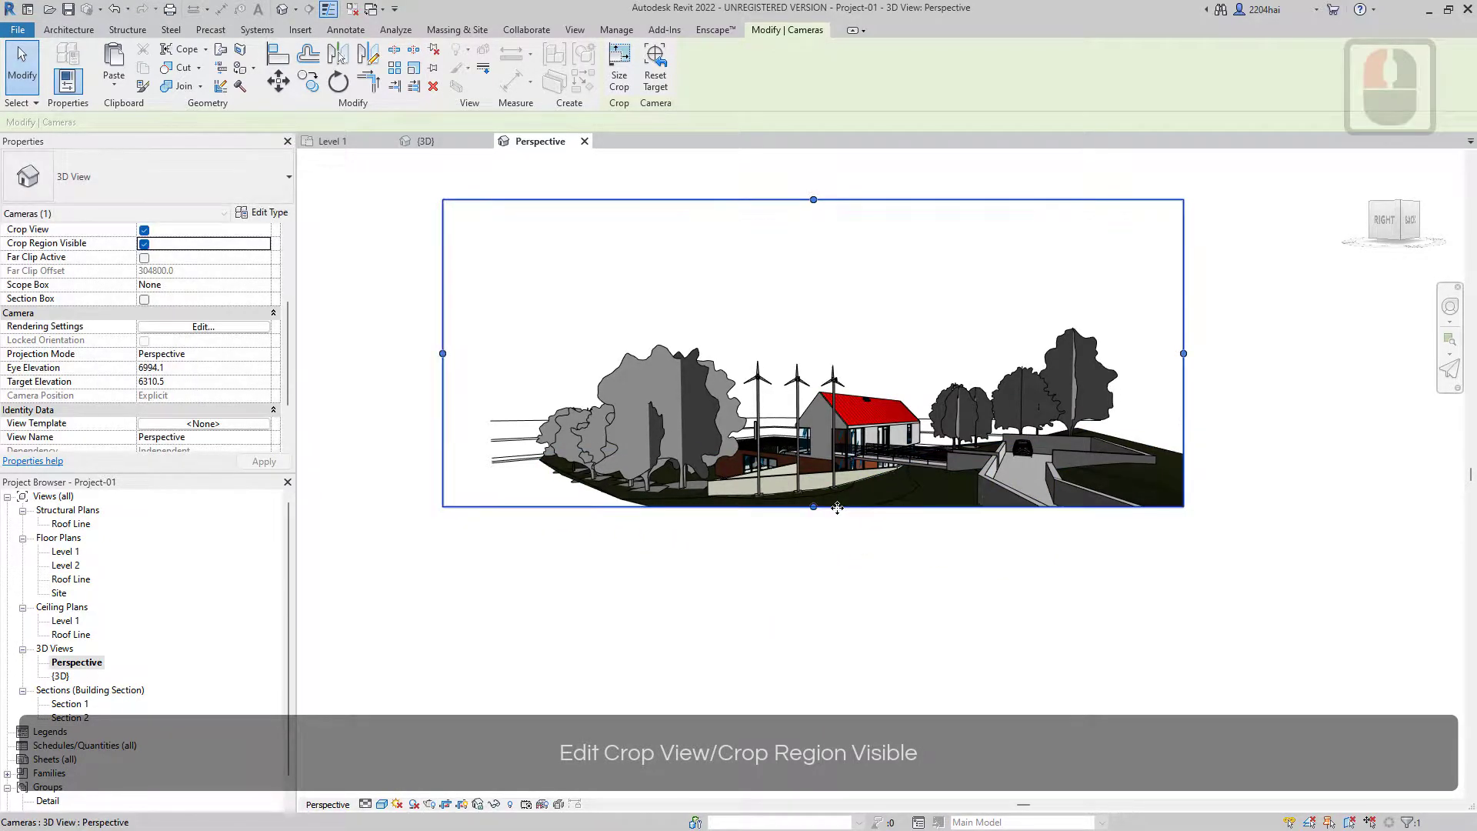
left_click_drag(442, 353, 673, 385)
left_click_drag(926, 200, 925, 314)
left_click_drag(1183, 410, 1170, 410)
left_click_drag(921, 314, 921, 290)
left_click_drag(672, 398, 658, 398)
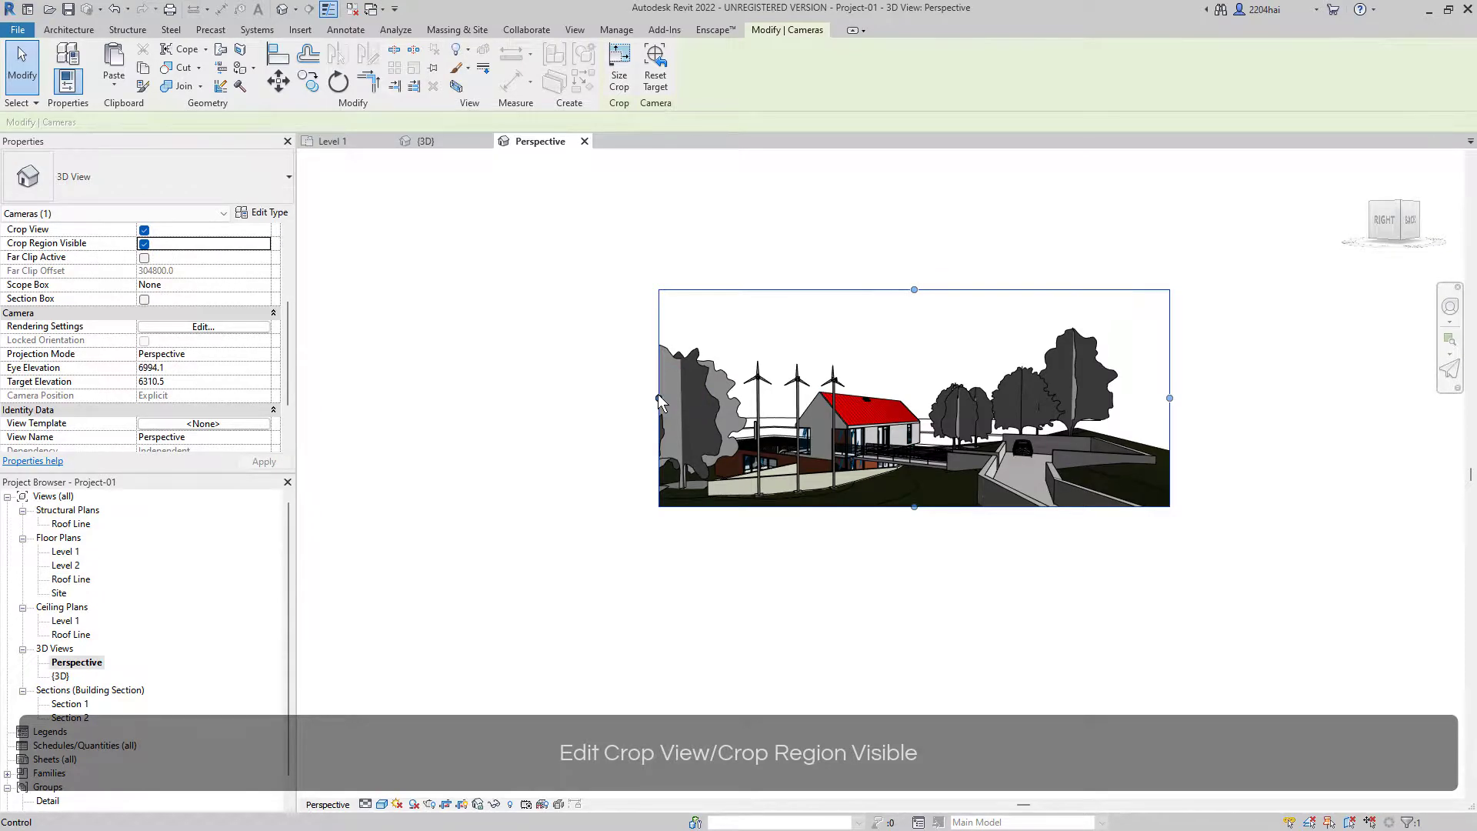
Step: Tighten the crop region's right, bottom and top edges around the house, wind turbines, nearby trees and start of the driveway
left_click_drag(1118, 398, 1110, 399)
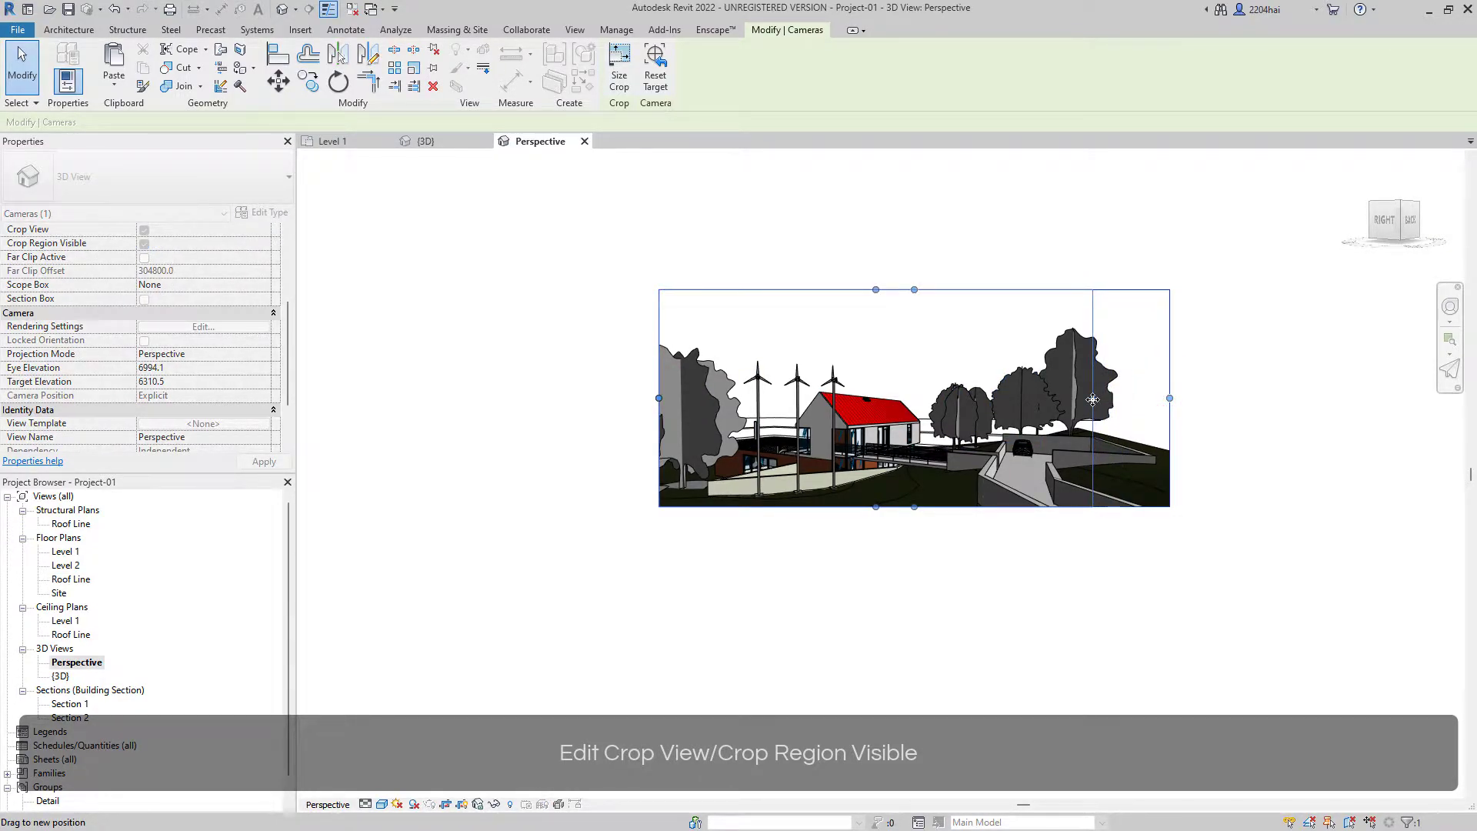
left_click_drag(1092, 399, 1093, 399)
scroll(880, 538, "up", 5)
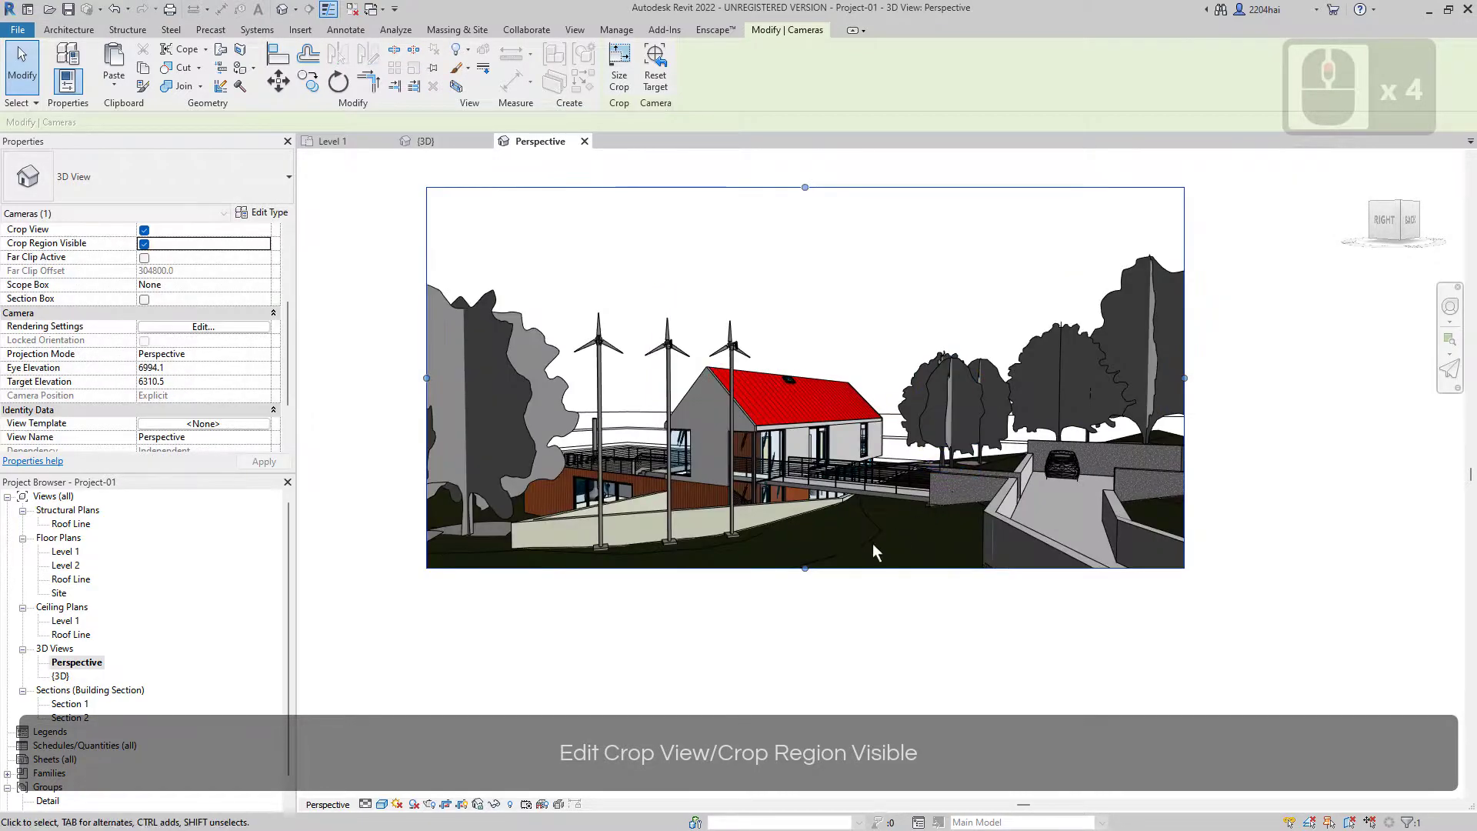
left_click_drag(793, 598, 796, 592)
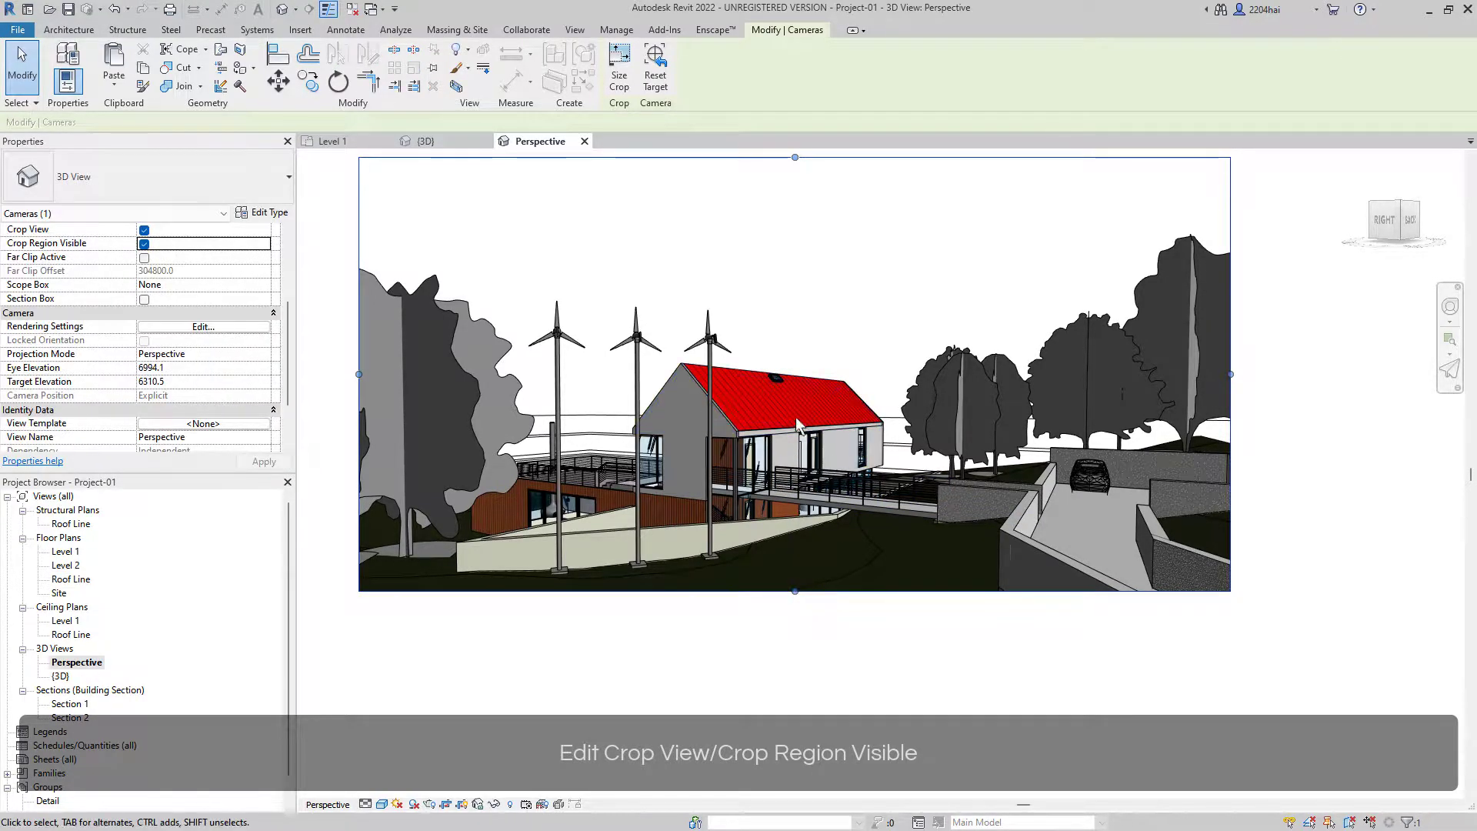
left_click_drag(796, 162, 786, 203)
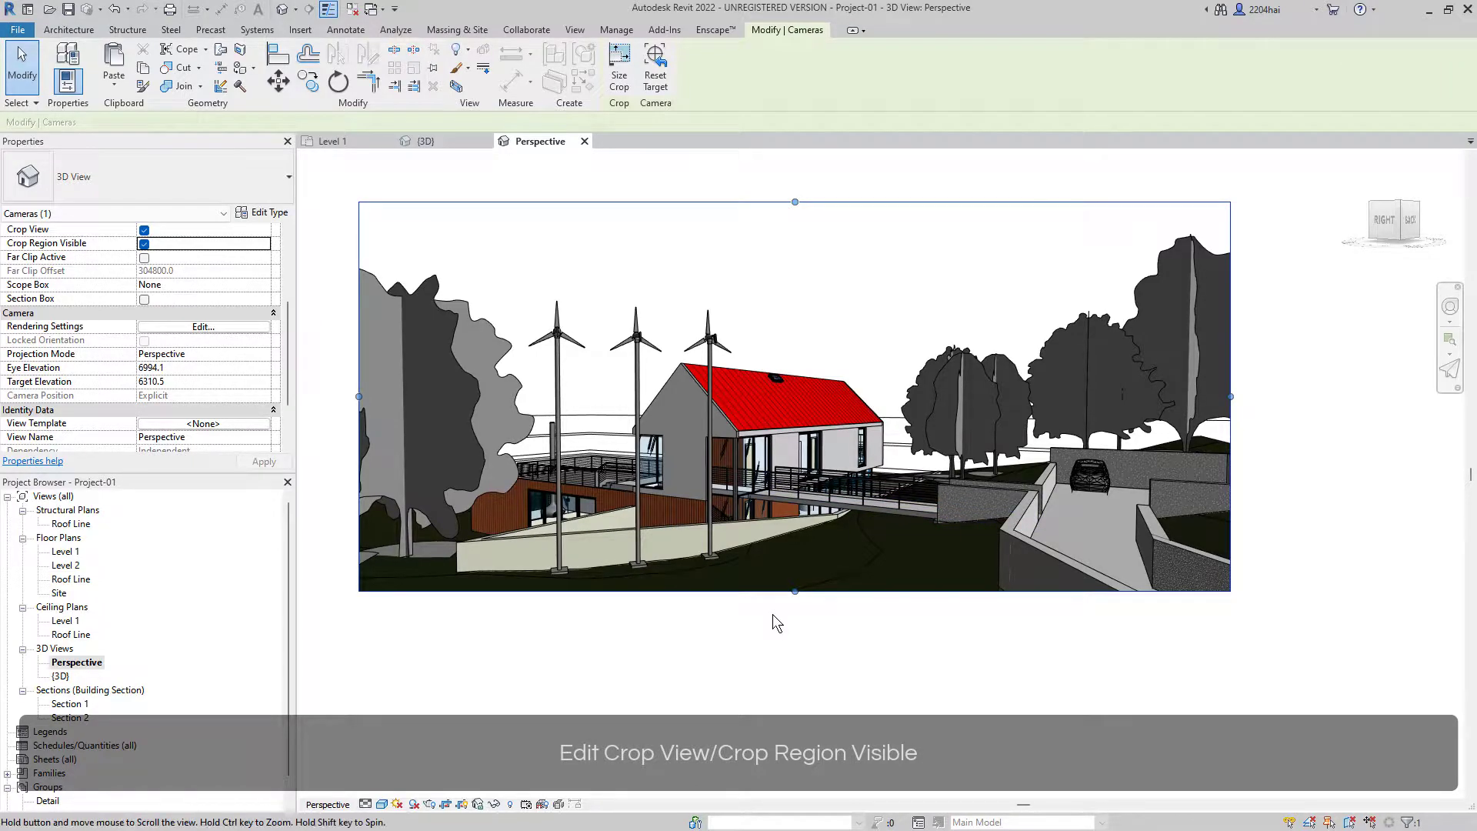
middle_click(772, 614)
middle_click(773, 614)
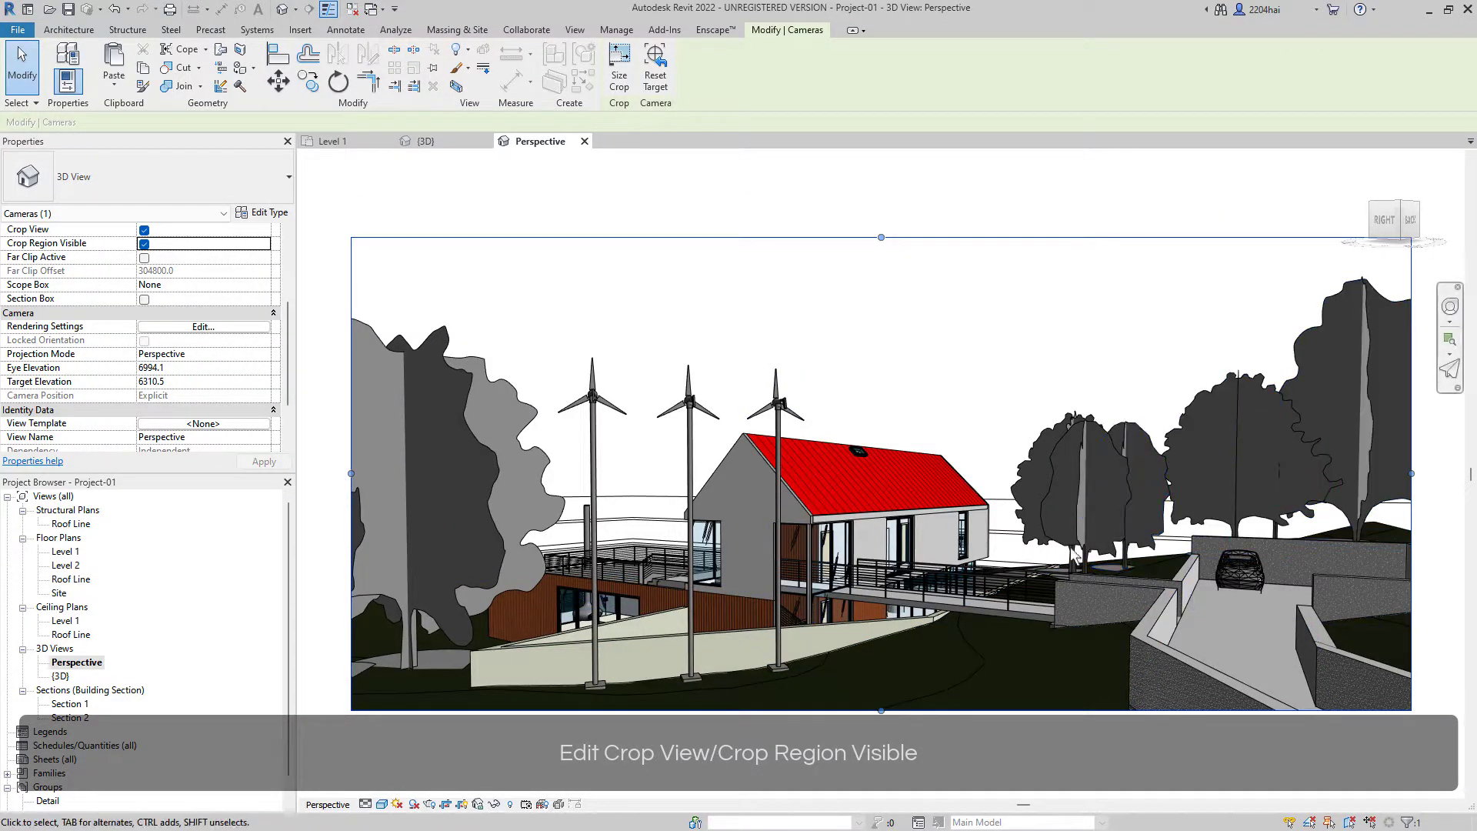
left_click_drag(1411, 473, 1287, 475)
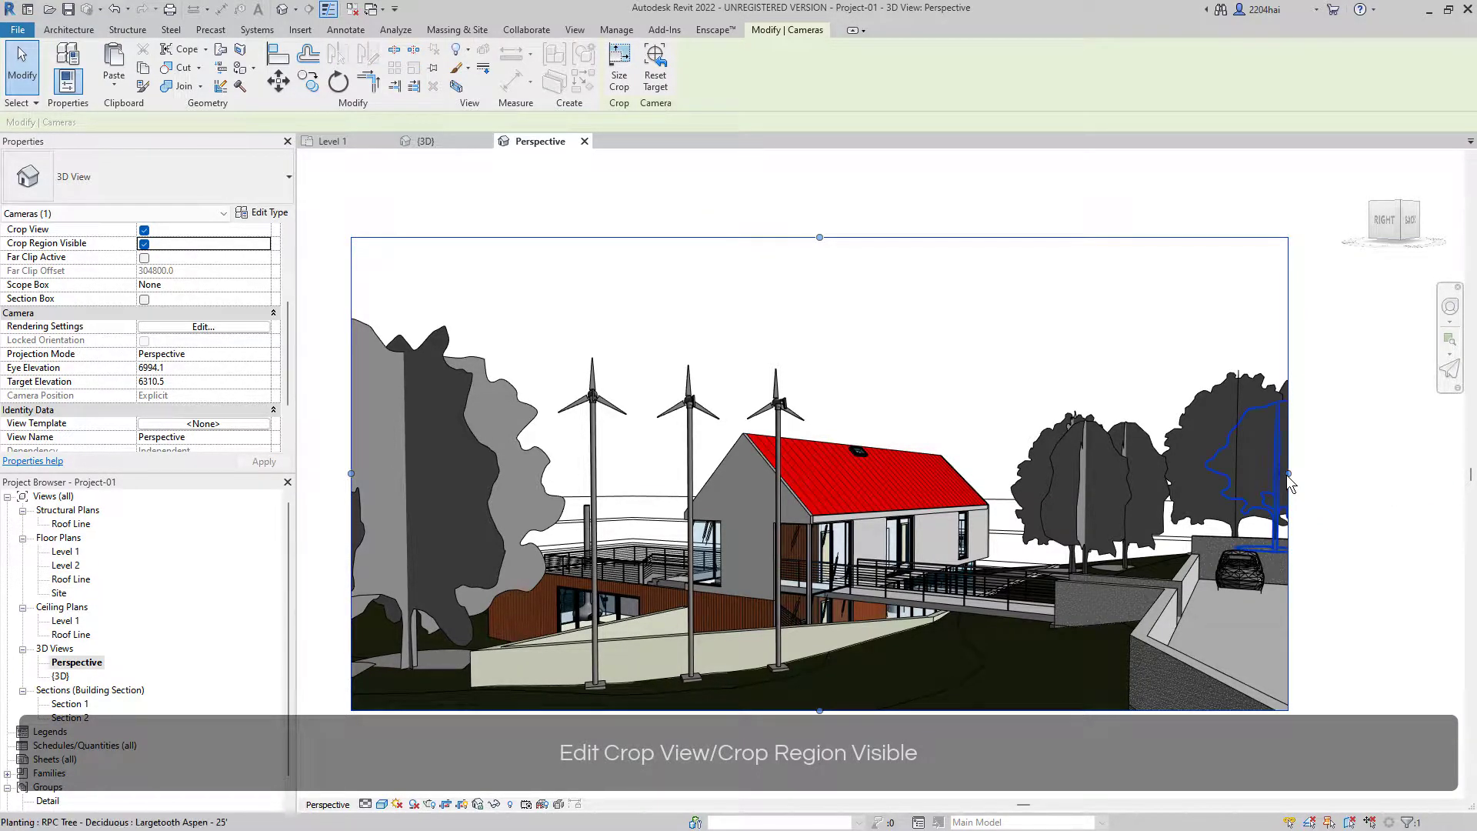
left_click(685, 751)
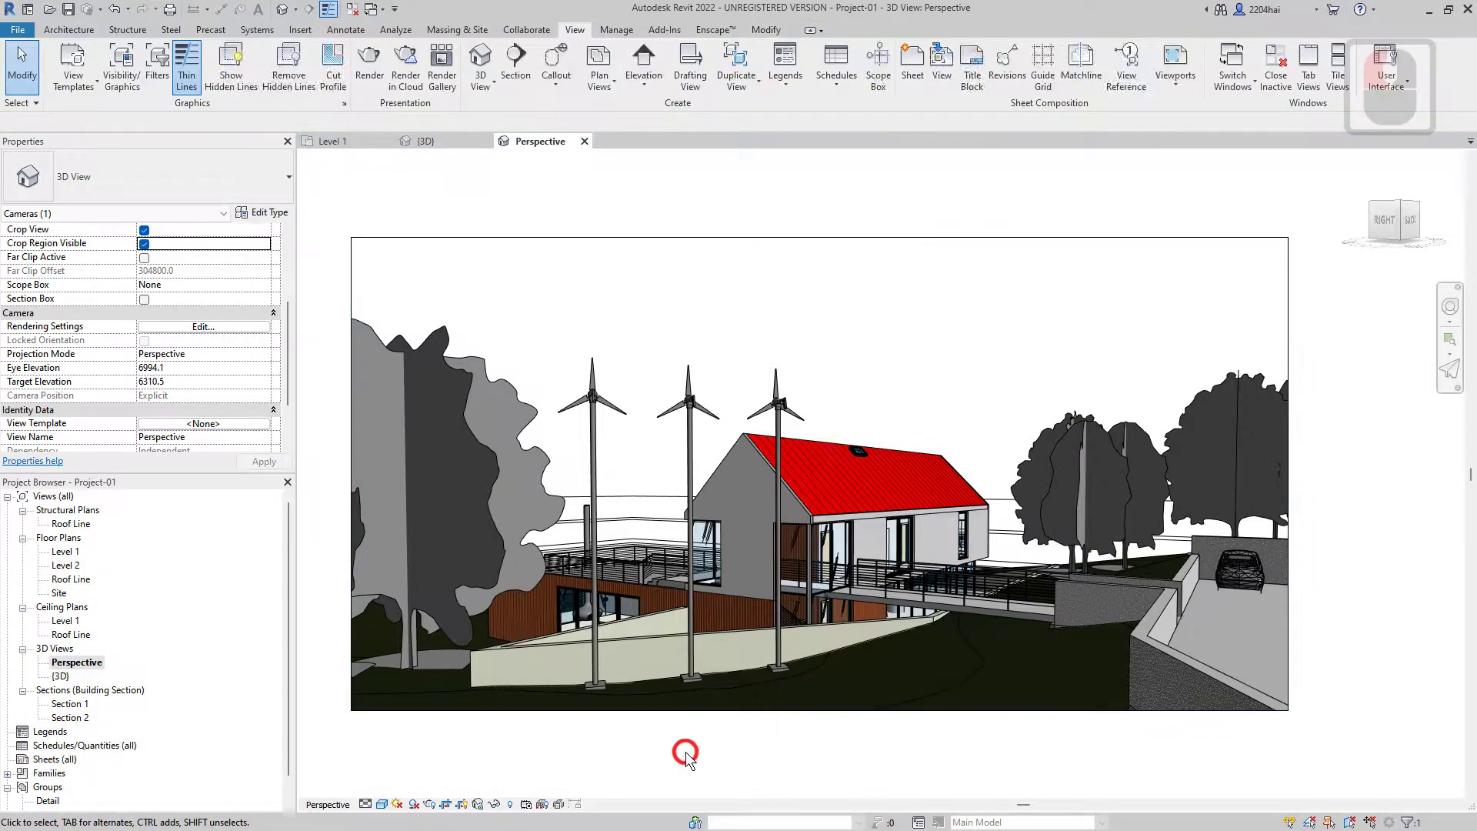
Step: Set the perspective view's detail level to Fine
left_click(365, 806)
left_click(377, 788)
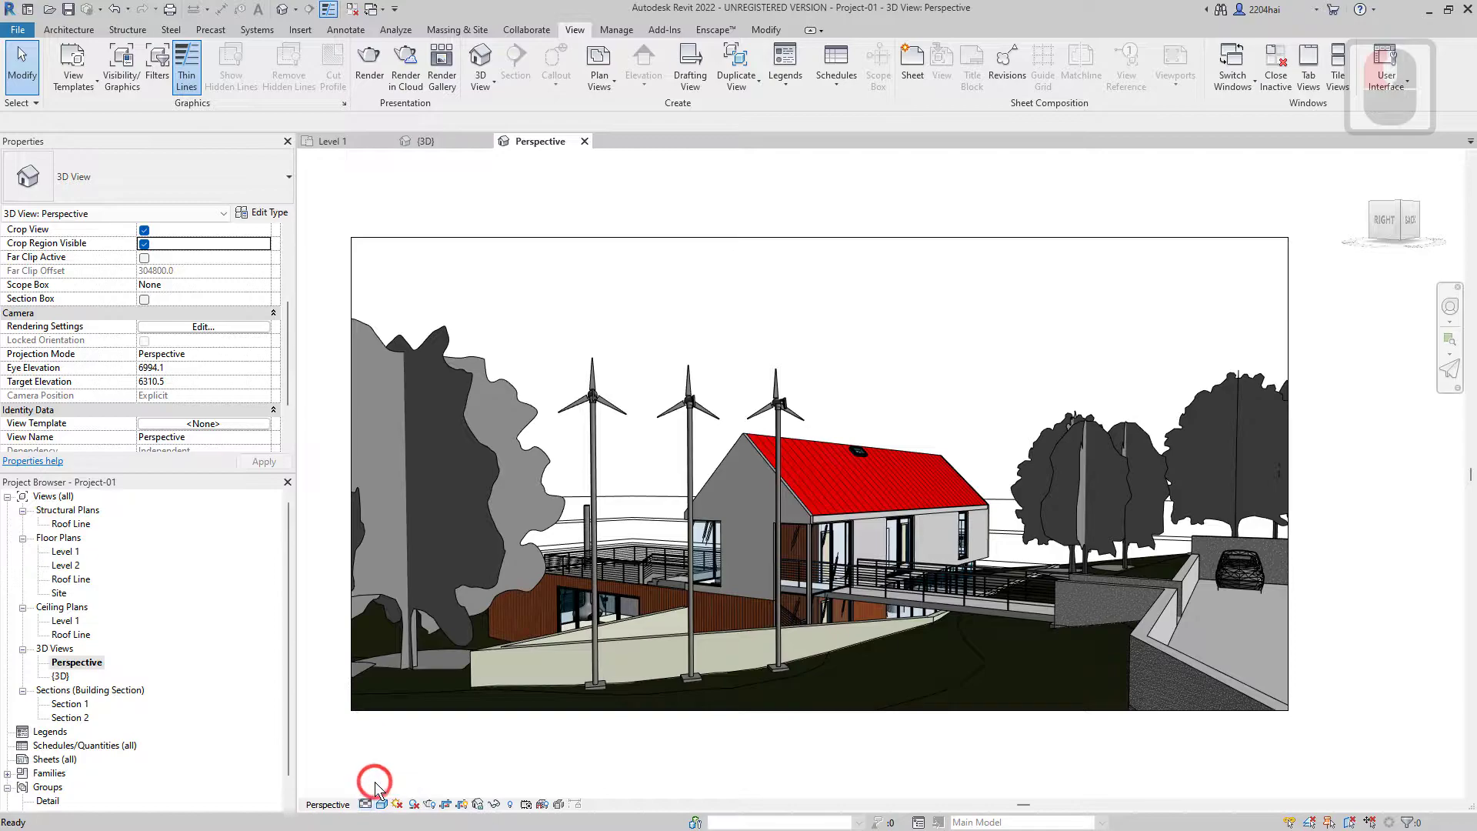
left_click(382, 804)
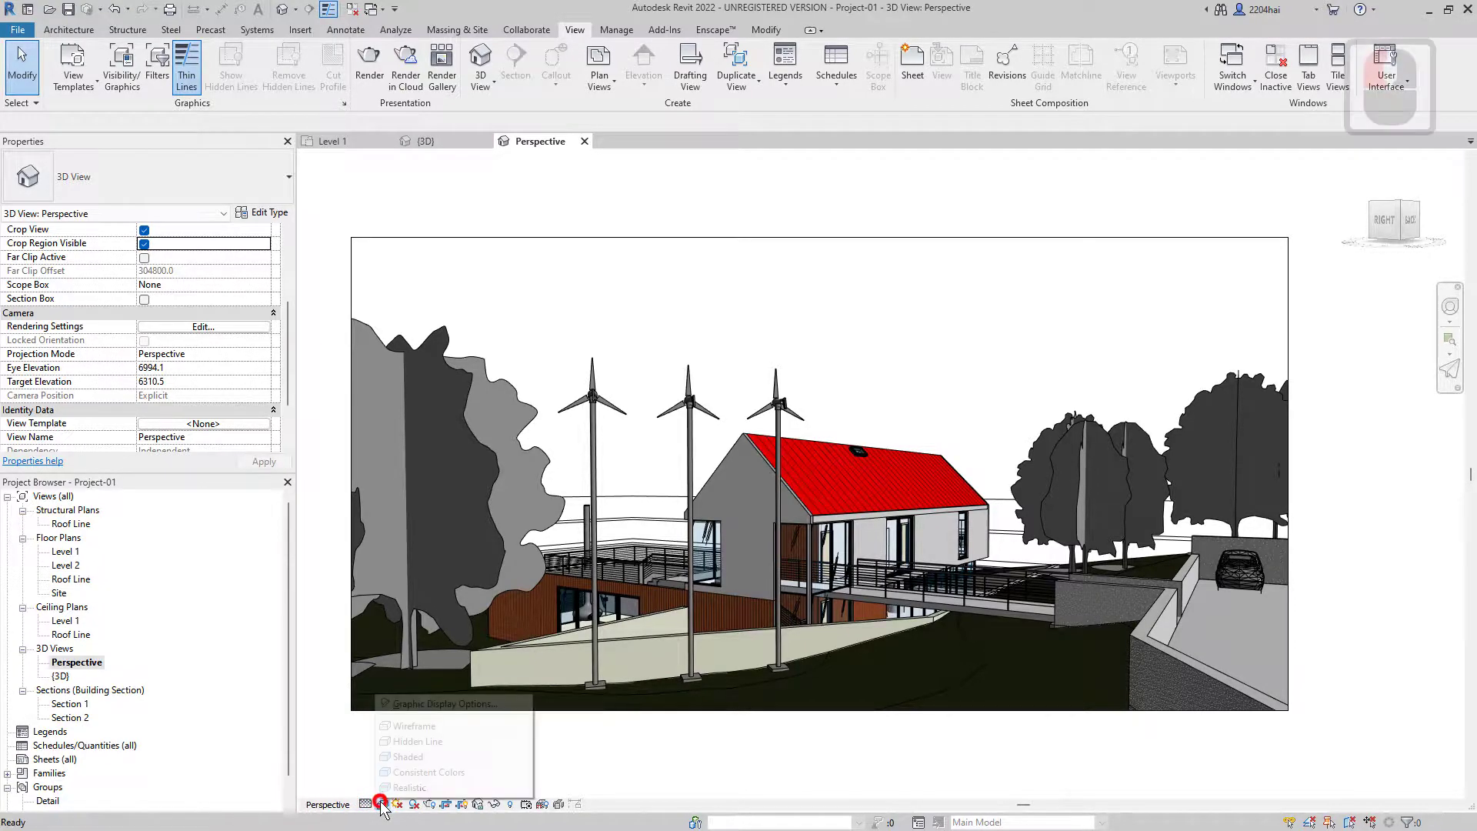
left_click(603, 731)
Step: Hide annotation categories in the perspective view's Visibility/Graphic Overrides and review the analytical, imported and filter settings
key("v")
key("v")
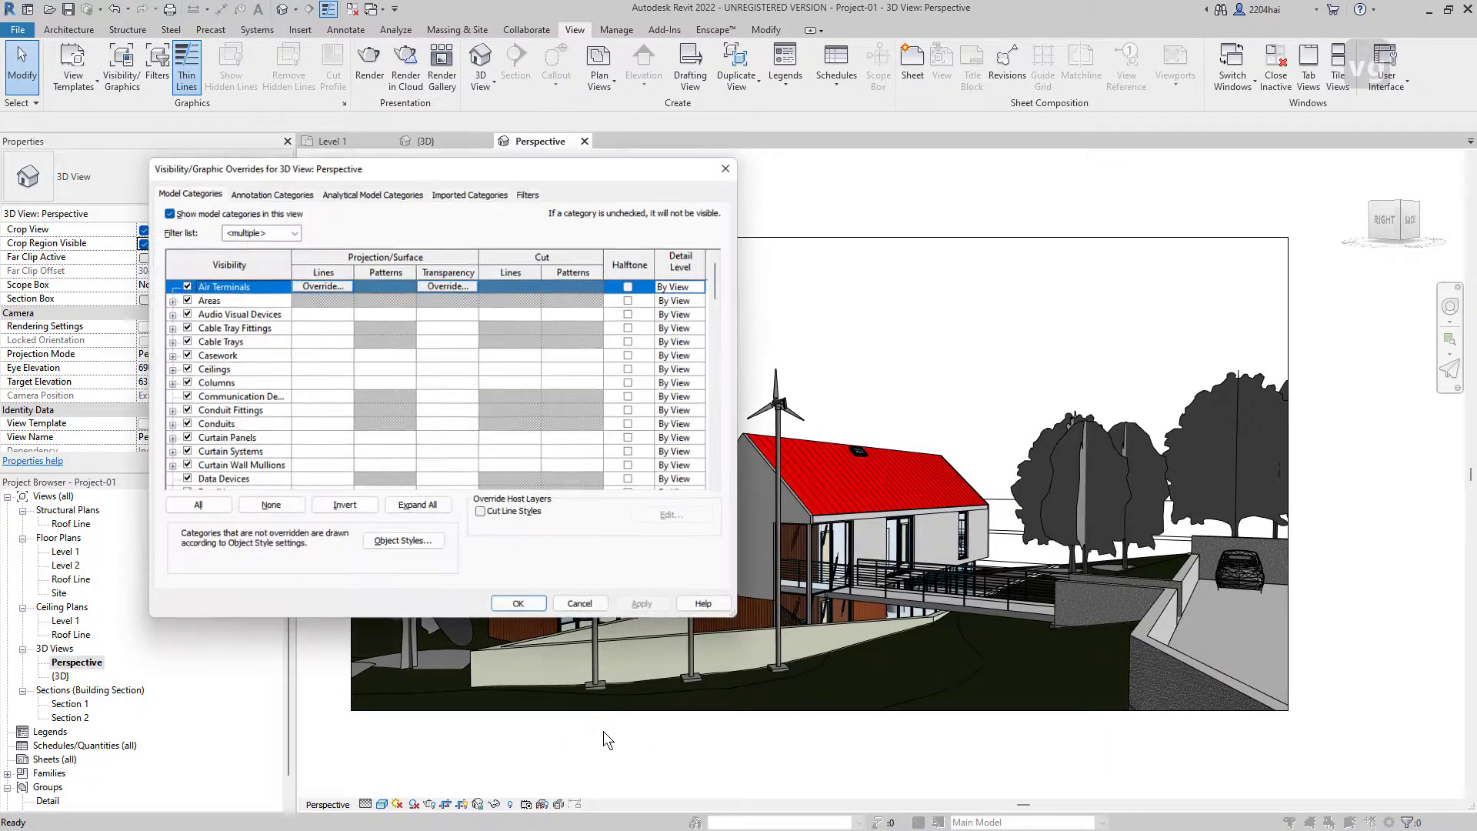
left_click(271, 193)
left_click(231, 214)
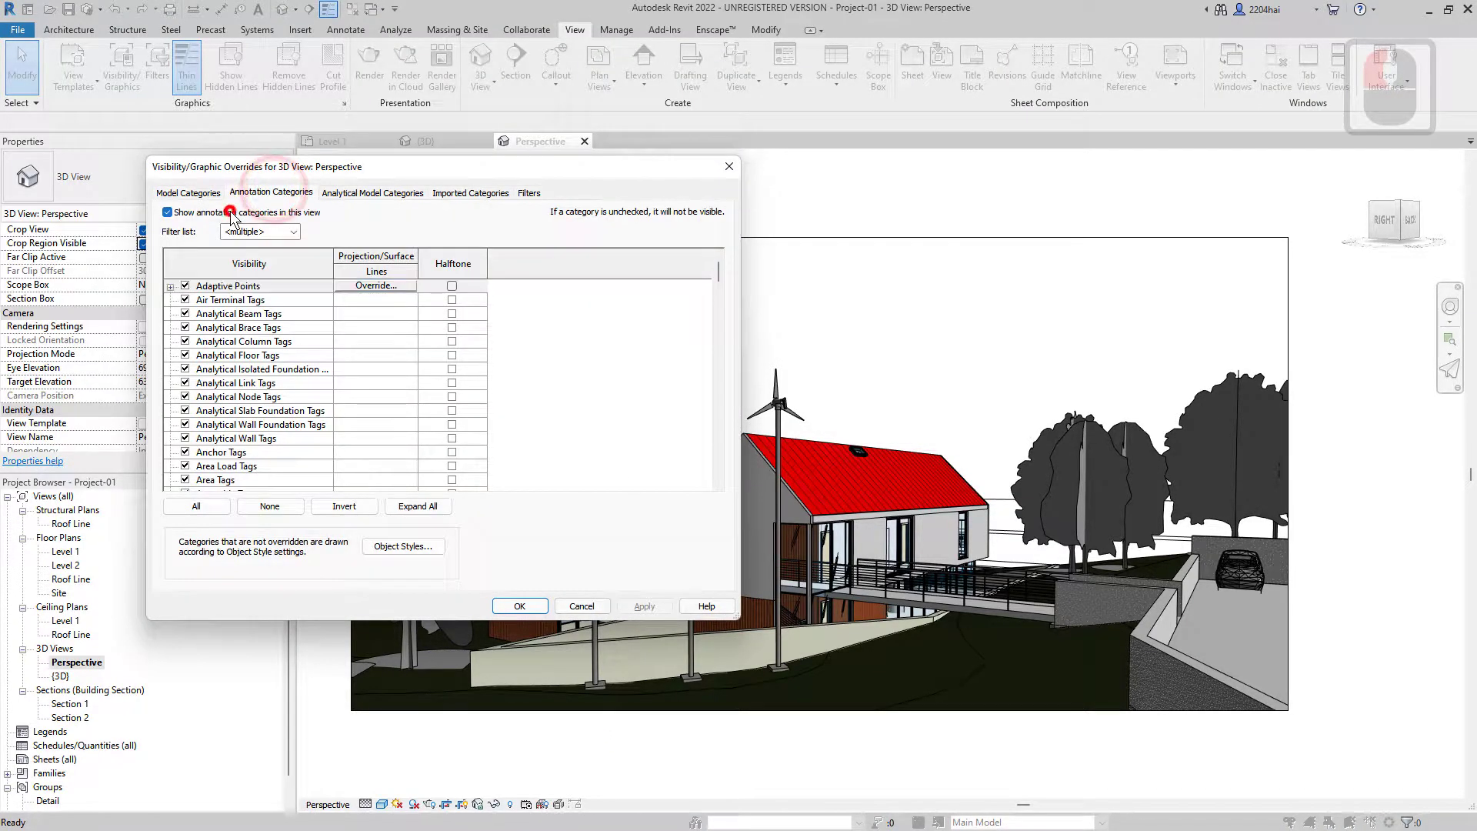
left_click(365, 194)
left_click(452, 196)
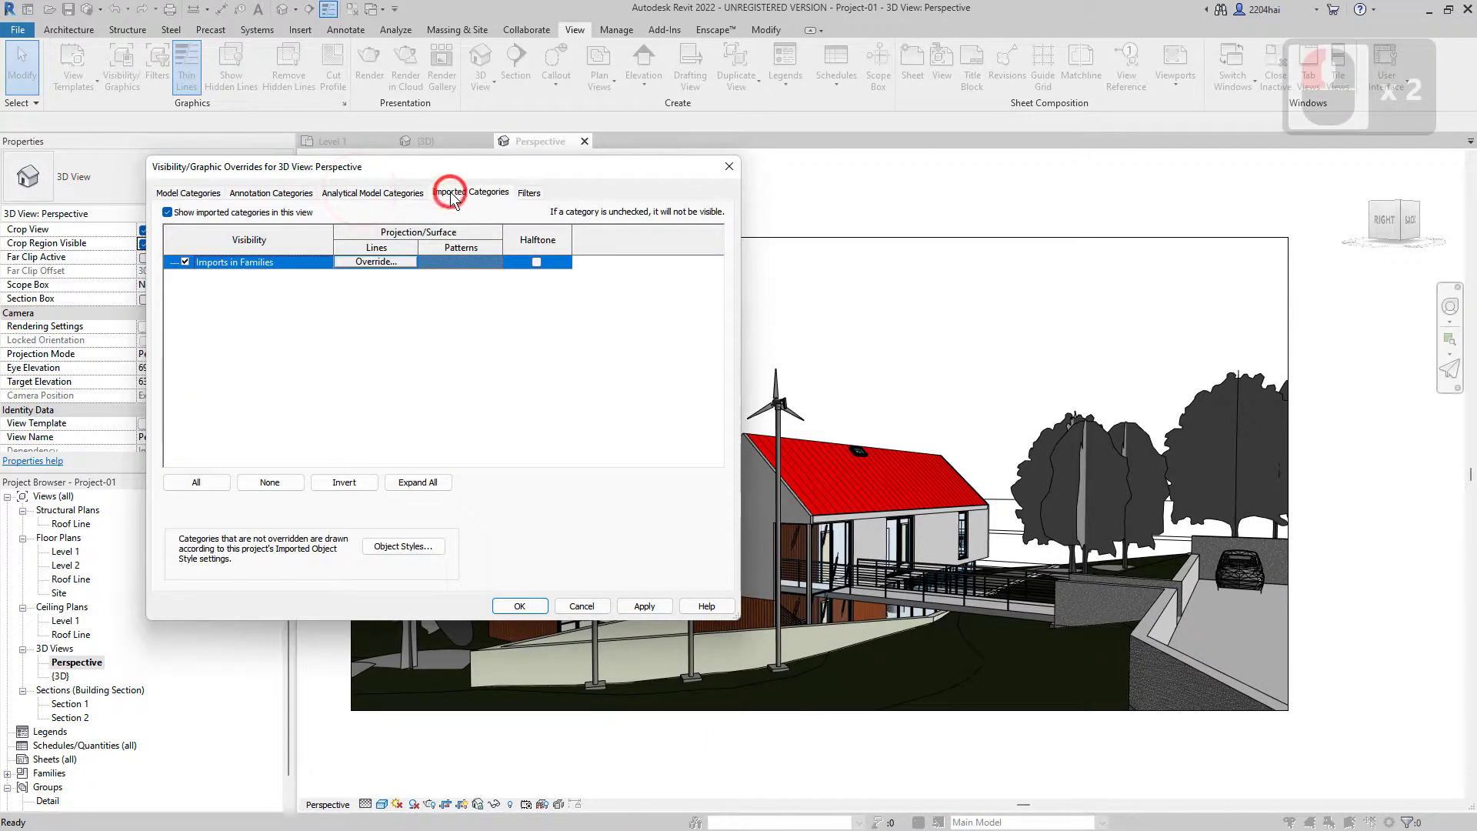
left_click(529, 193)
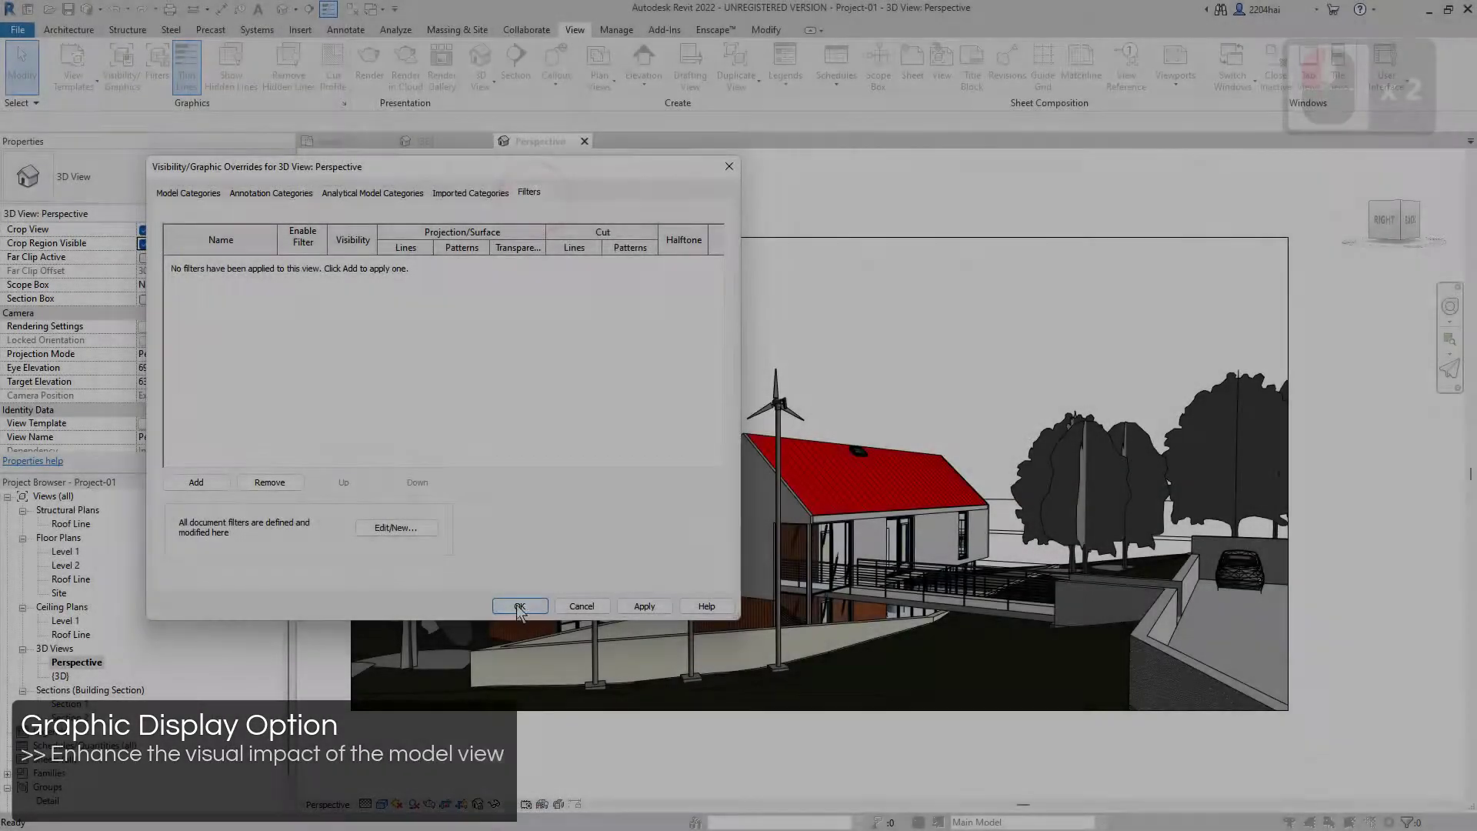
left_click(519, 607)
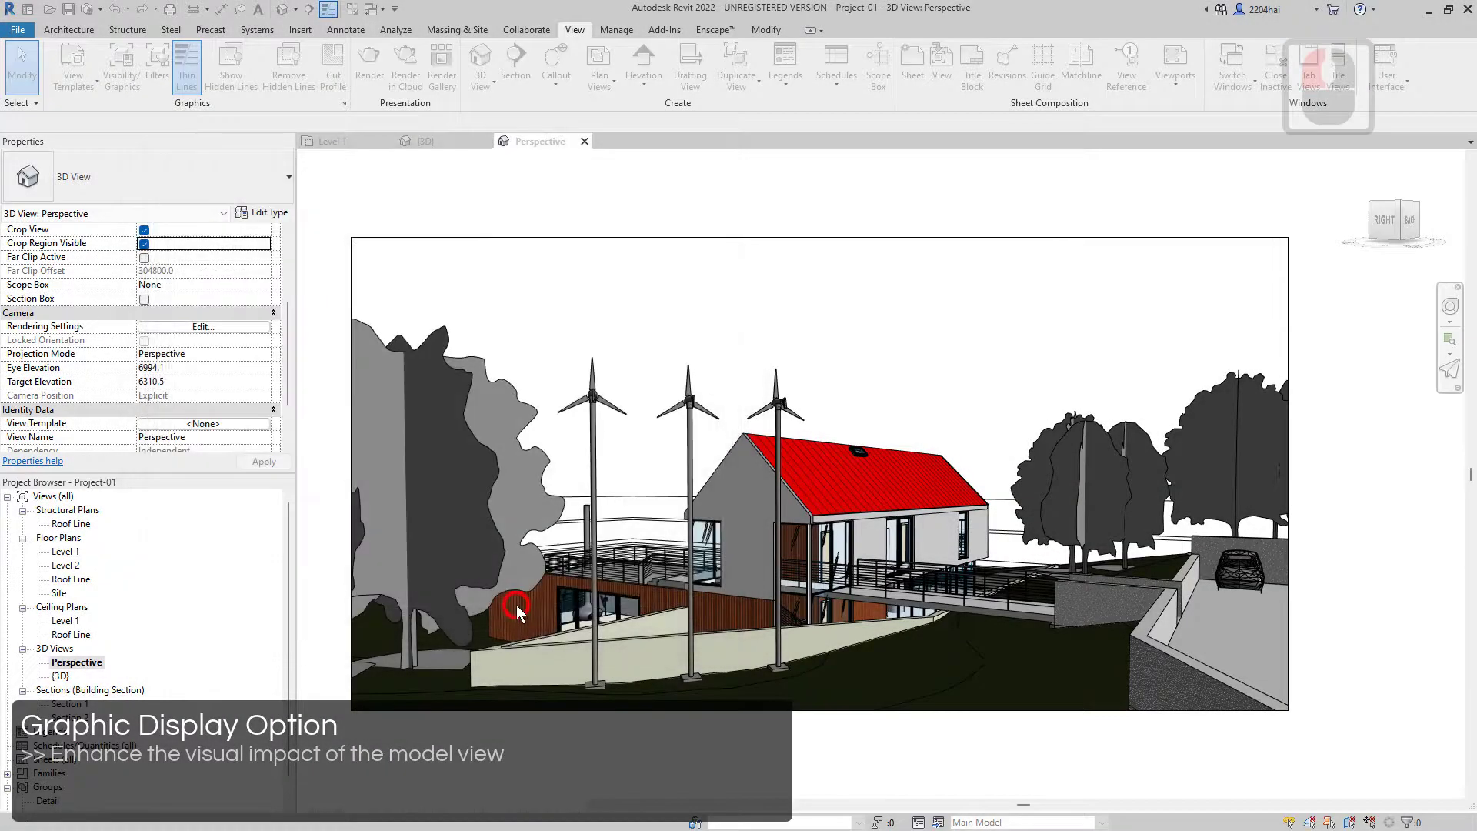
Step: Turn off Show Edges for the perspective view in its Graphic Display Options and apply the change
left_click(685, 756)
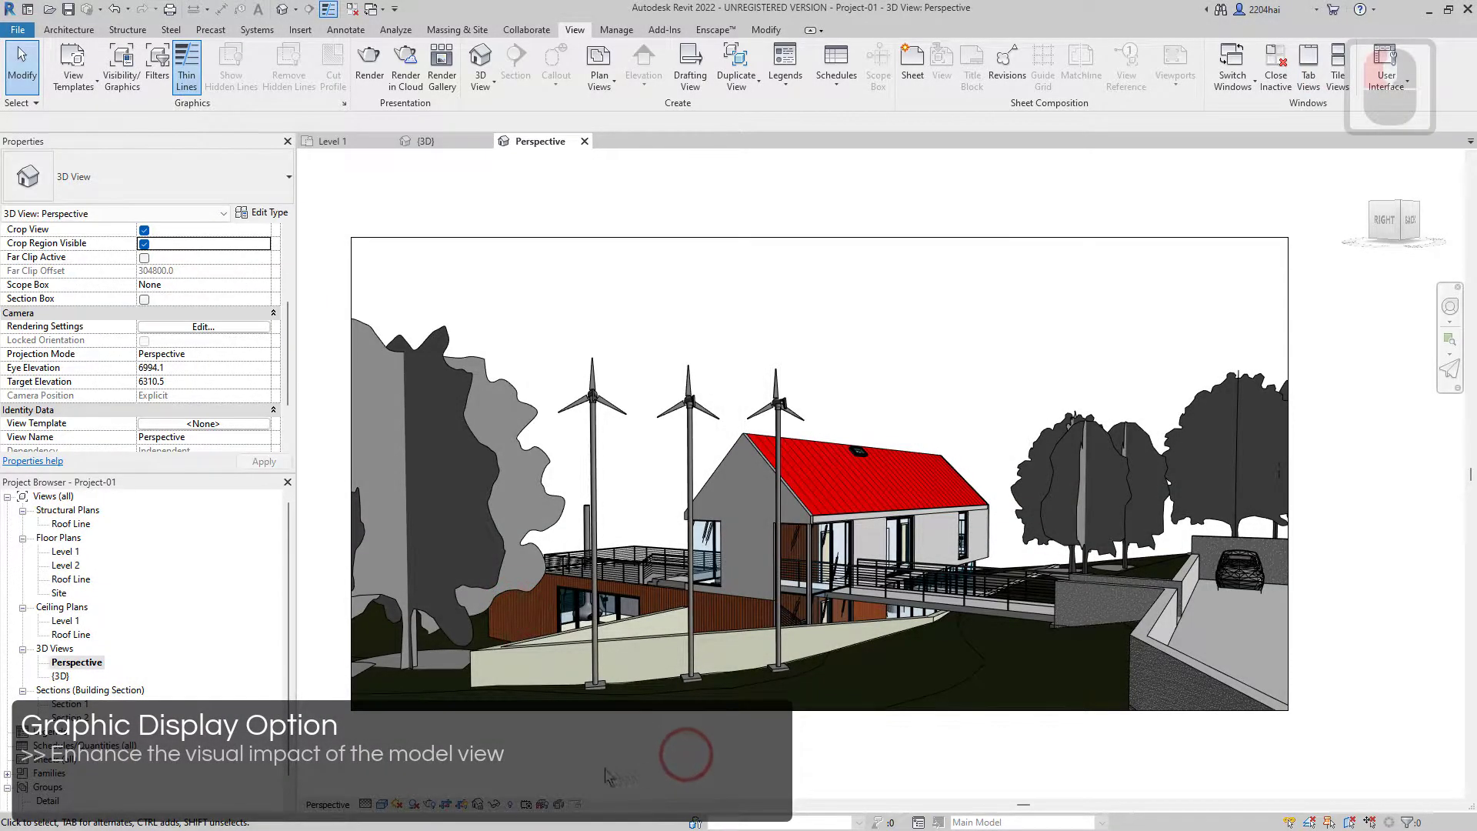
left_click(382, 804)
left_click(424, 709)
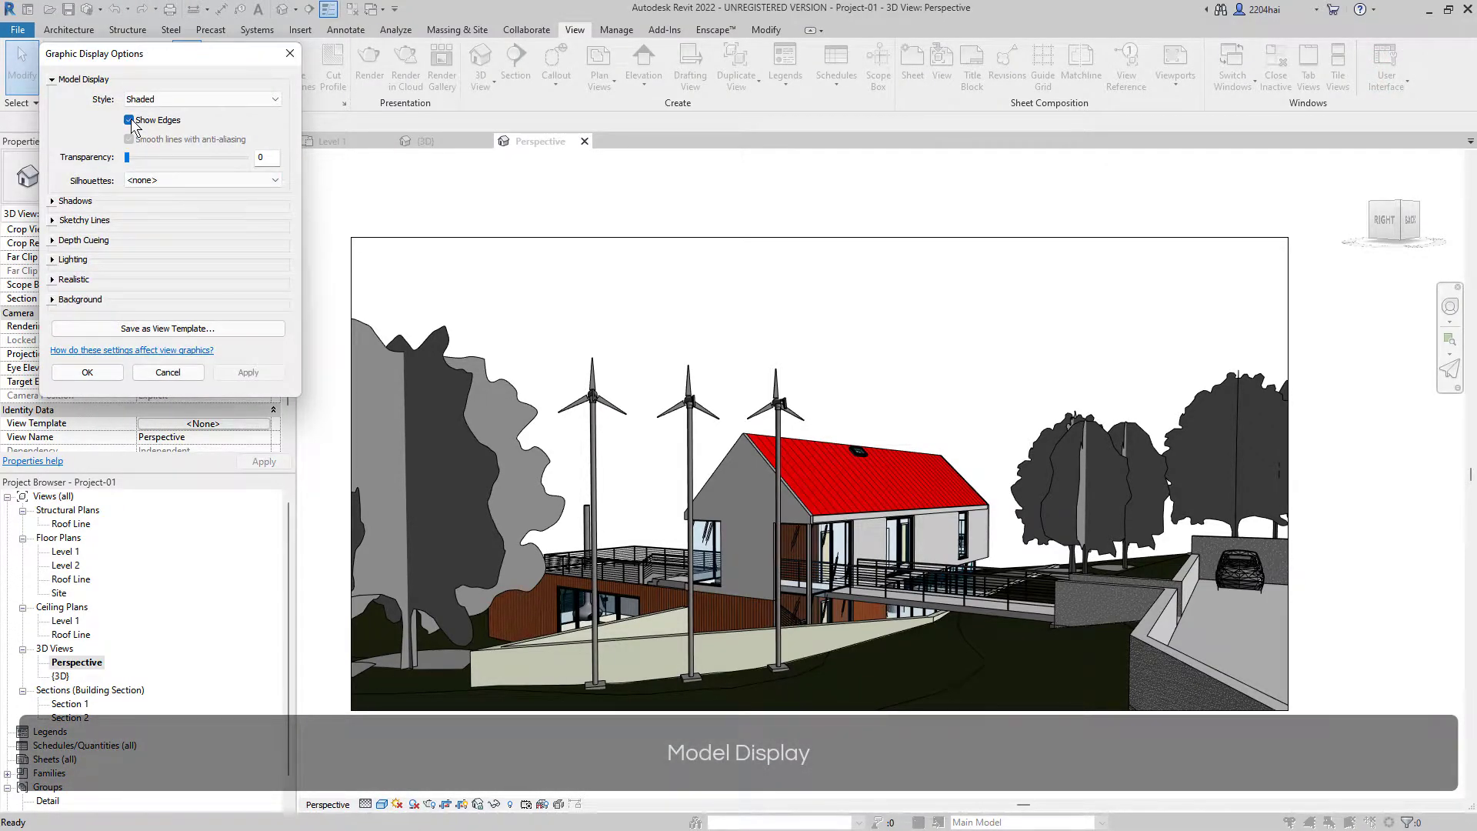
left_click(130, 120)
left_click(250, 372)
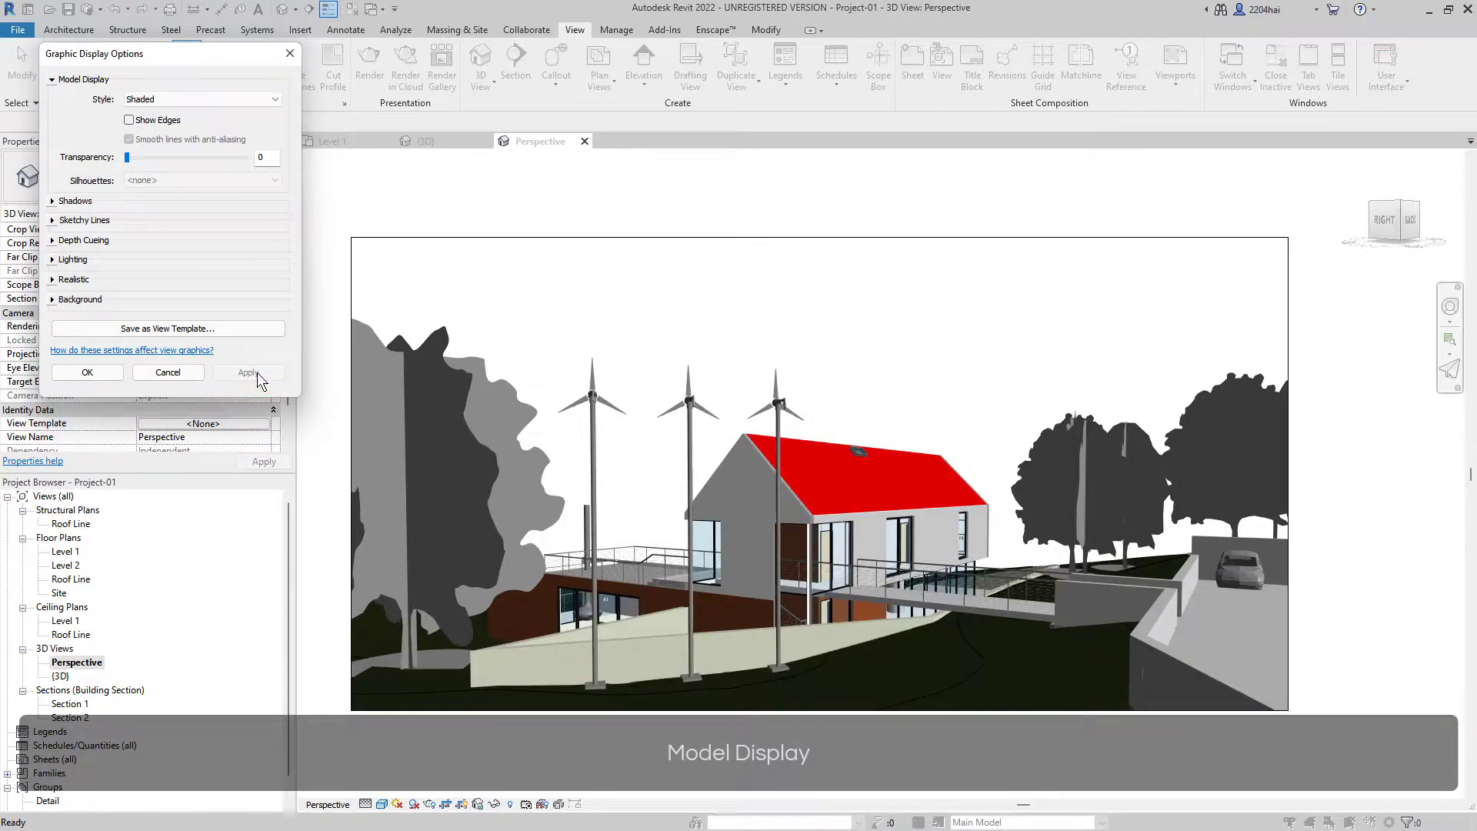
Step: Turn Show Edges back on, set the model display style to Realistic, and apply both settings
left_click(128, 121)
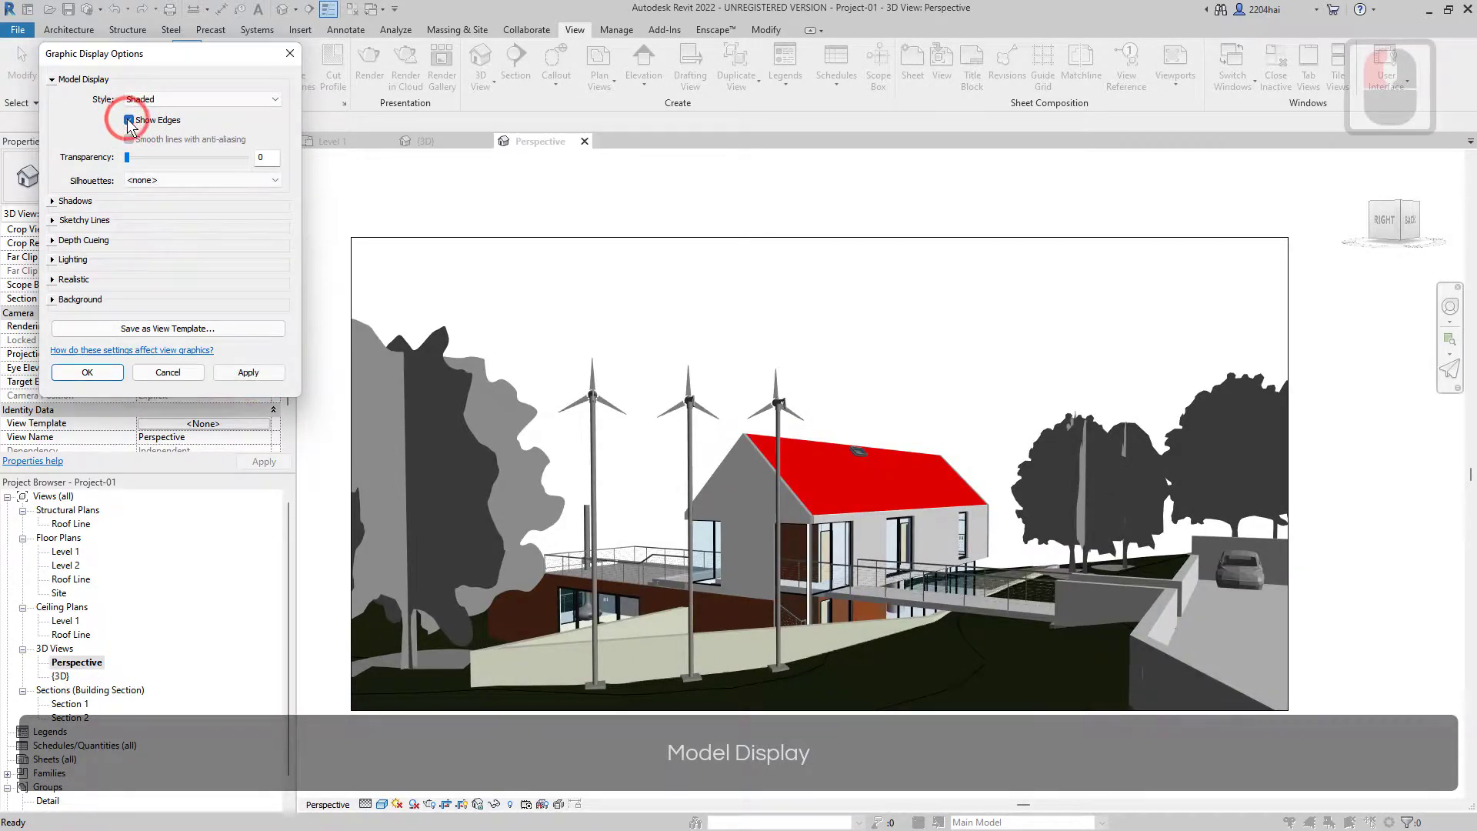
left_click(166, 99)
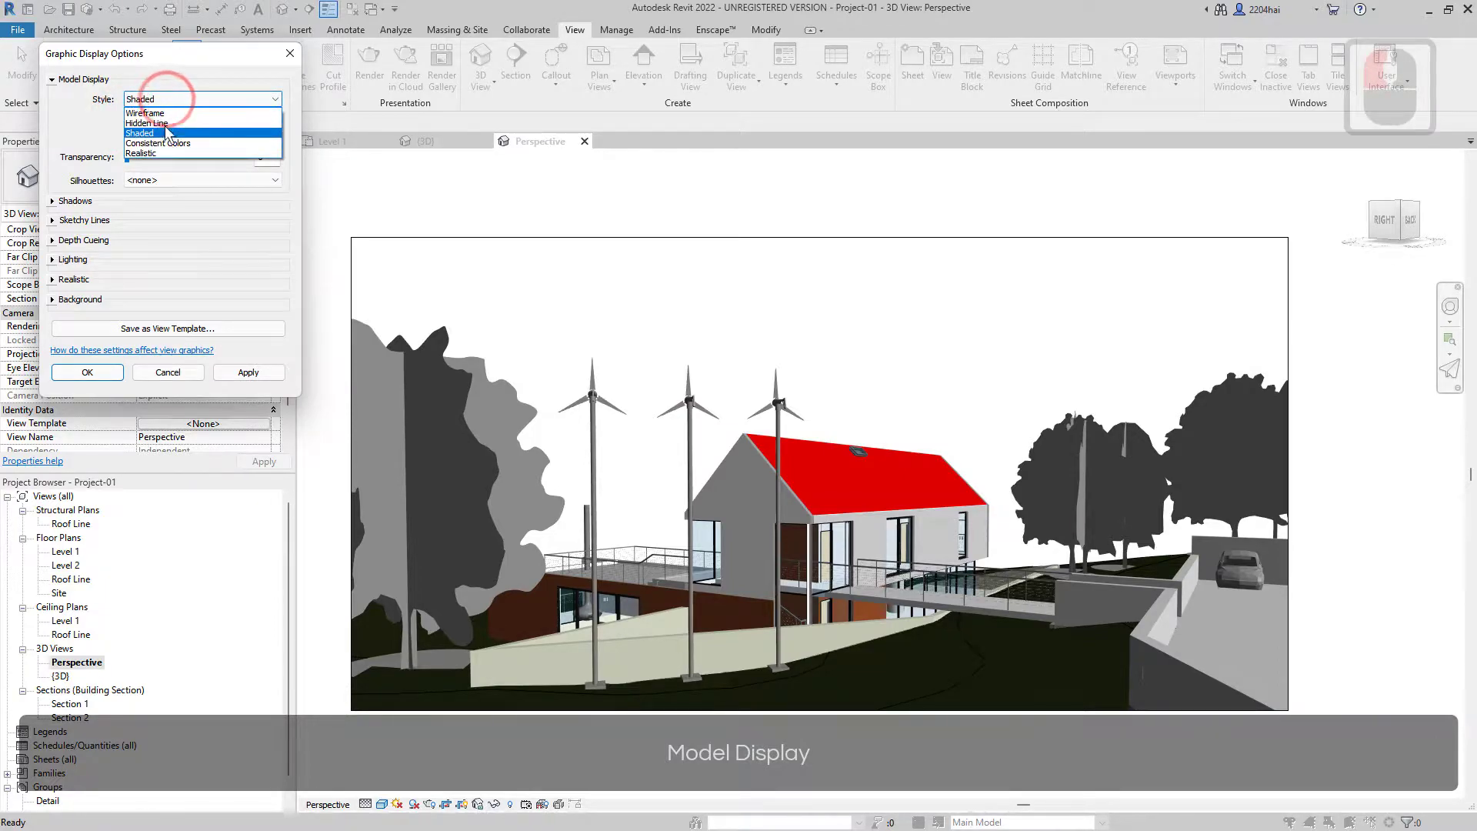
left_click(161, 153)
left_click(246, 372)
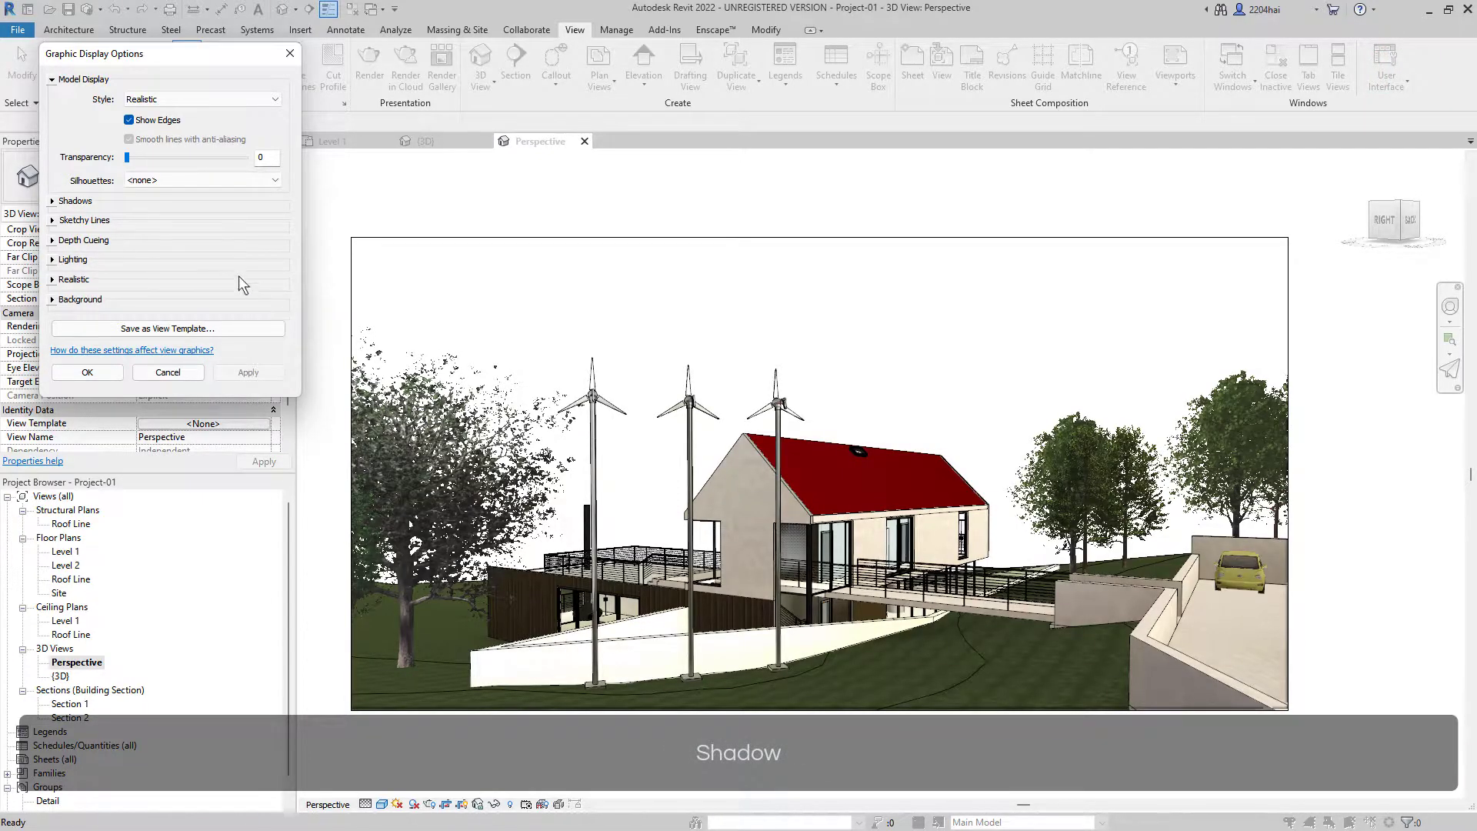
Step: Enable Cast Shadows and Show Ambient Shadows for the perspective view and apply them
left_click(52, 202)
left_click(129, 211)
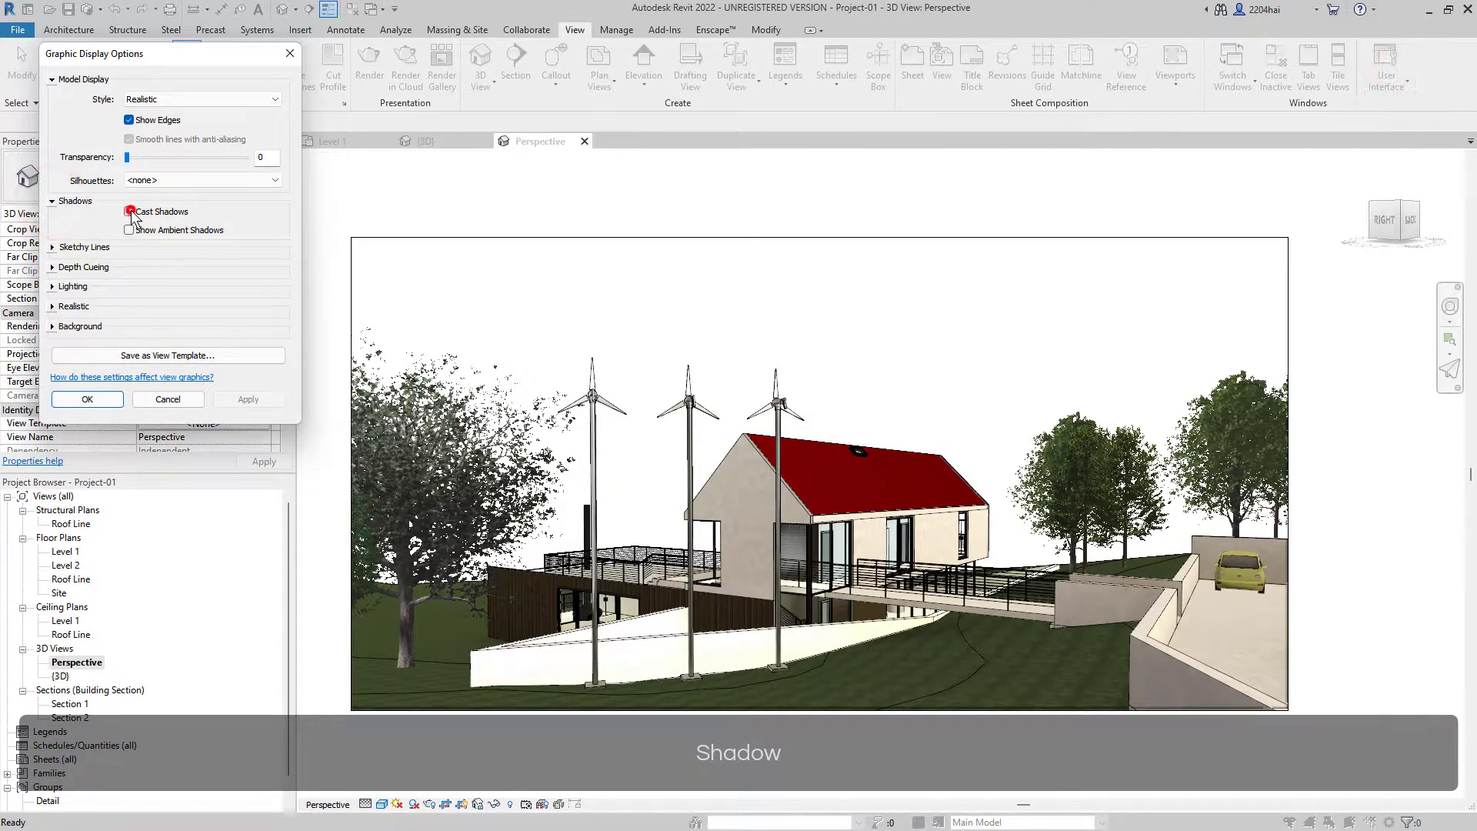
left_click(130, 230)
left_click(243, 400)
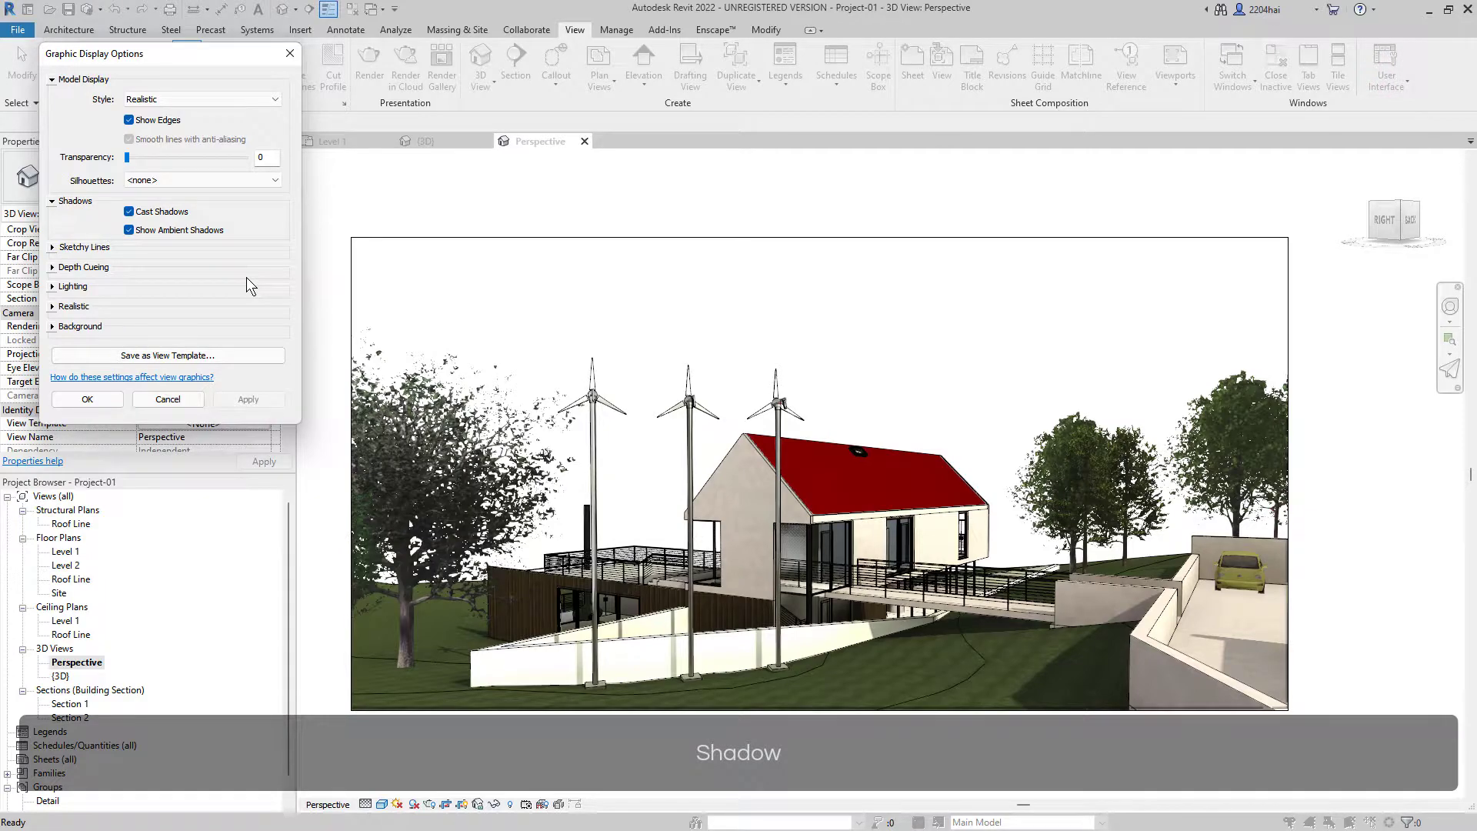
Step: Enable Sketchy Lines with Jitter and Extension at 3, apply them, and reduce both values to 1
left_click(53, 247)
left_click(129, 266)
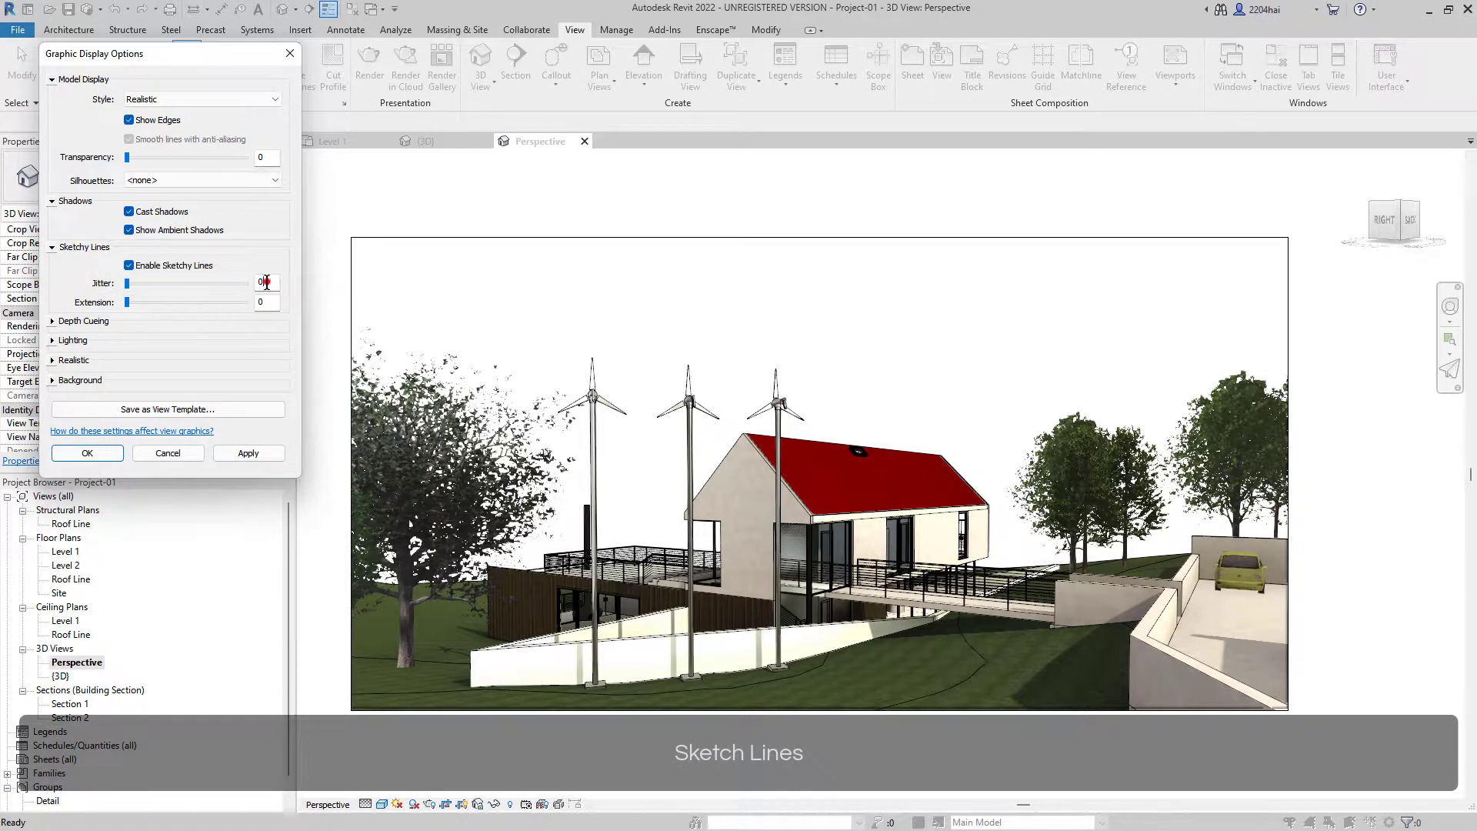
left_click_drag(266, 281, 249, 282)
left_click_drag(128, 283, 163, 289)
left_click(128, 301)
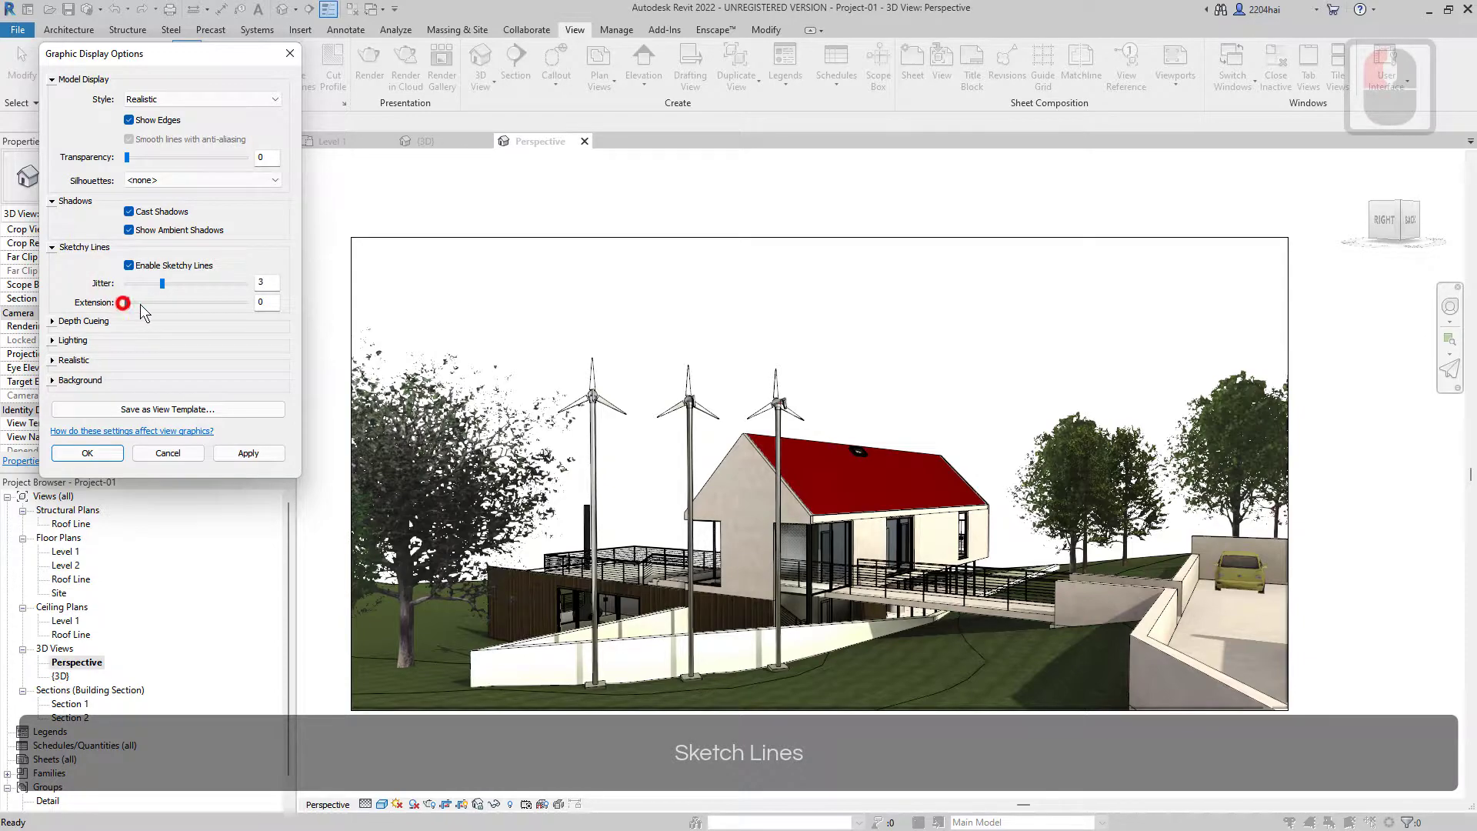
left_click_drag(160, 305, 163, 304)
left_click(248, 452)
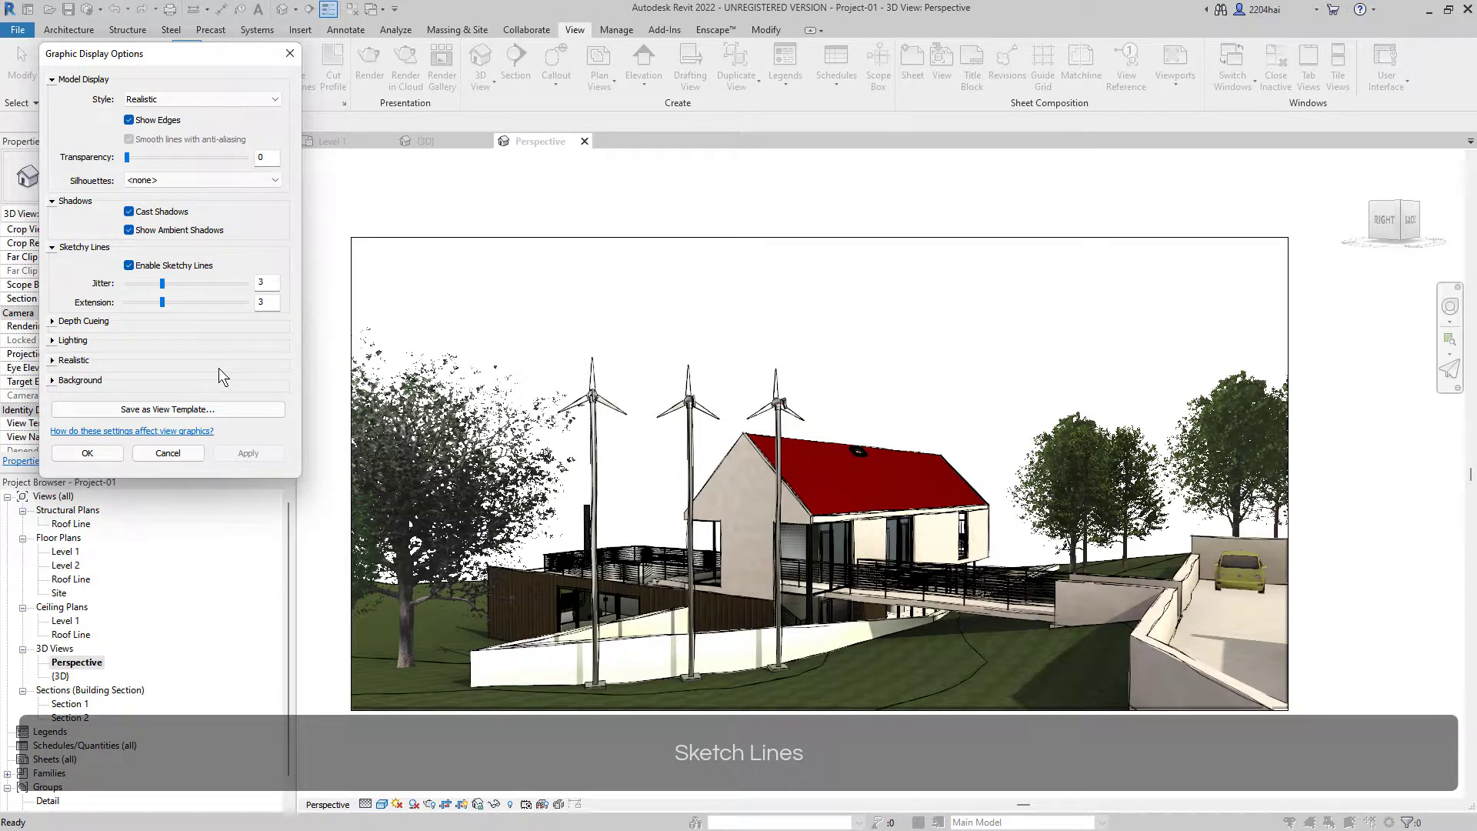
left_click_drag(162, 281, 140, 303)
left_click(242, 453)
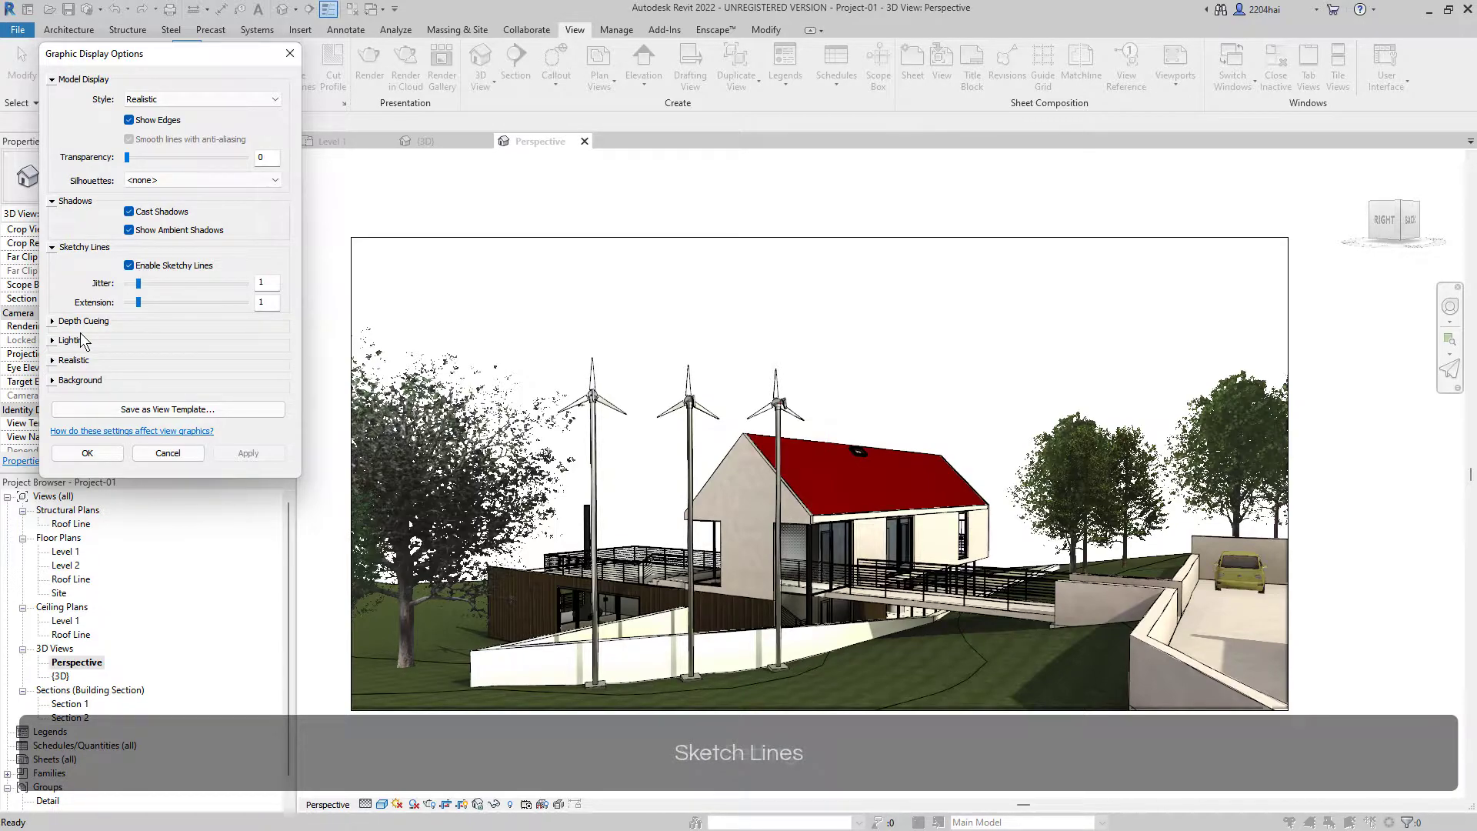
Step: Set the view's sun settings to a Still solar study using the in-session preset and apply it
left_click(52, 339)
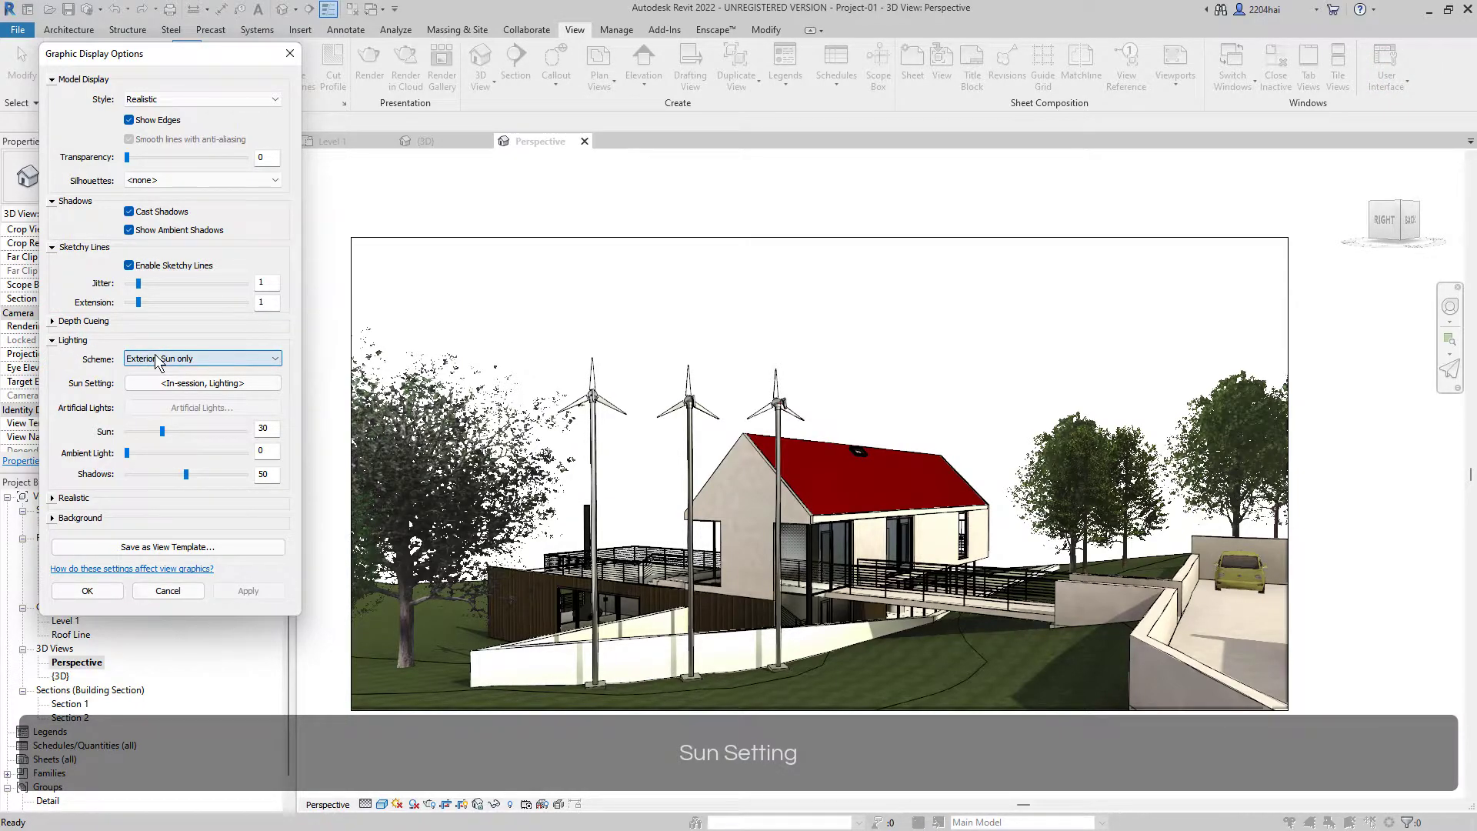
key("Tab")
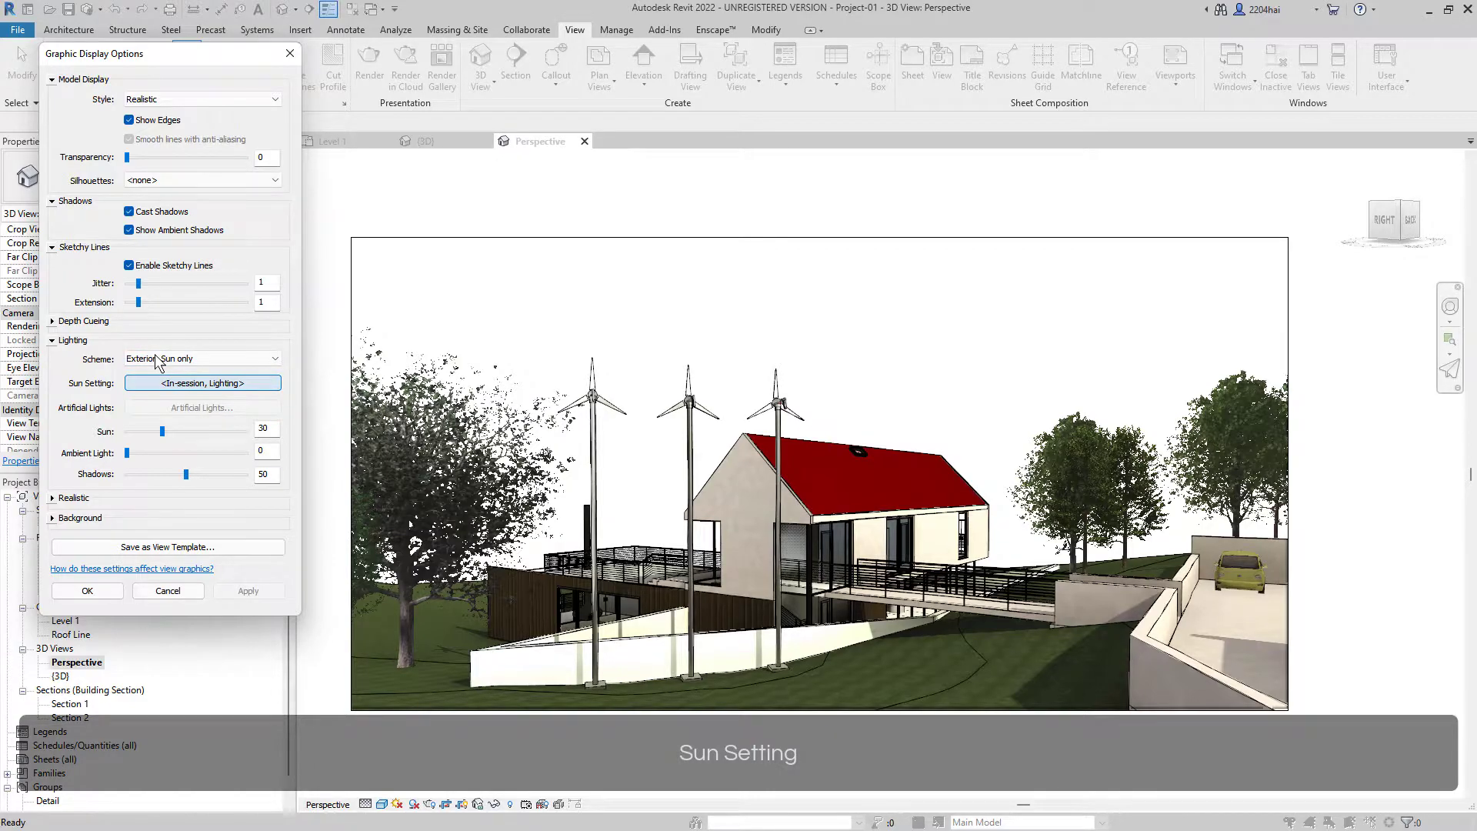
left_click(156, 377)
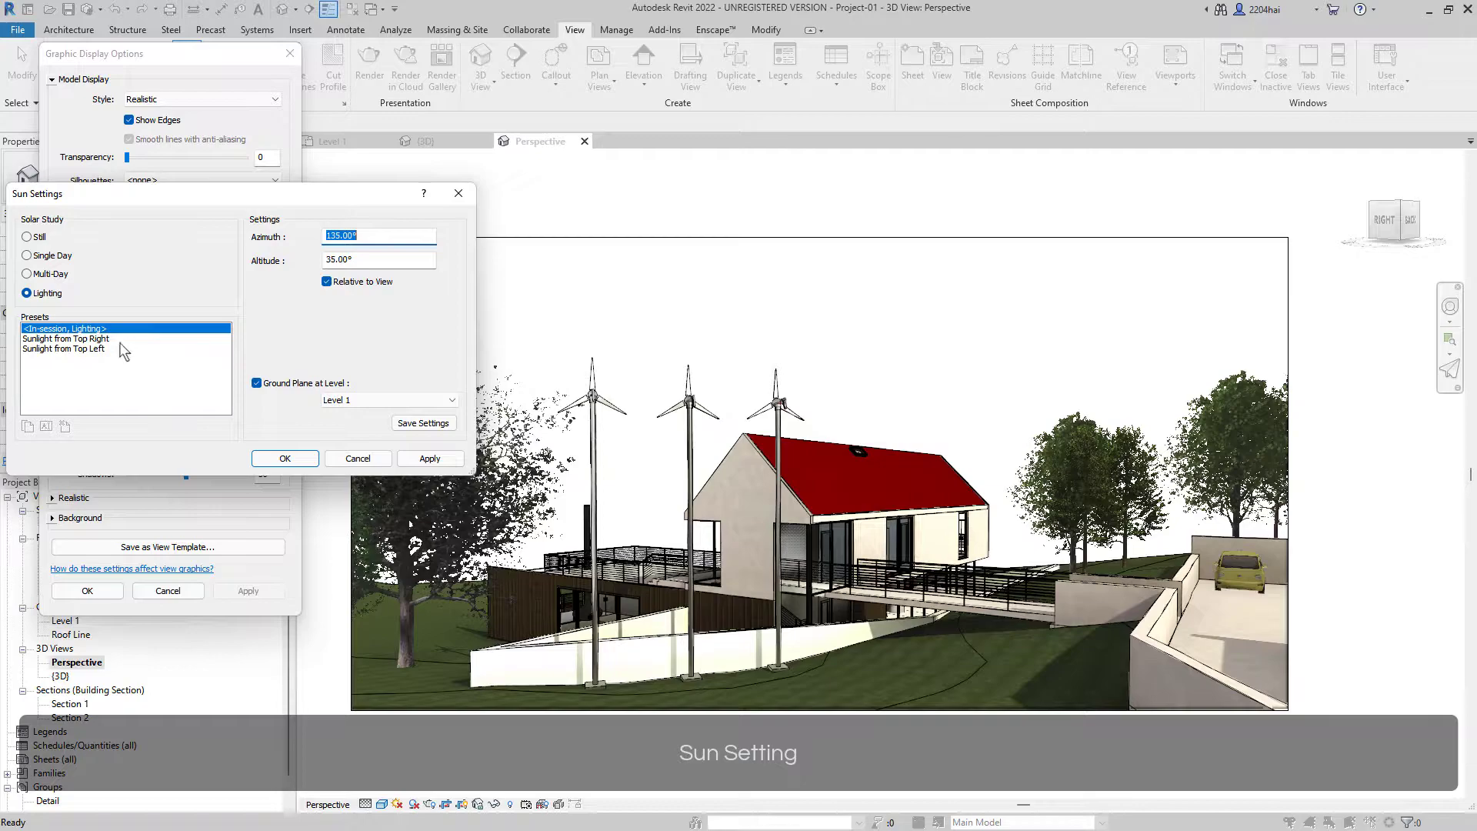
left_click(29, 257)
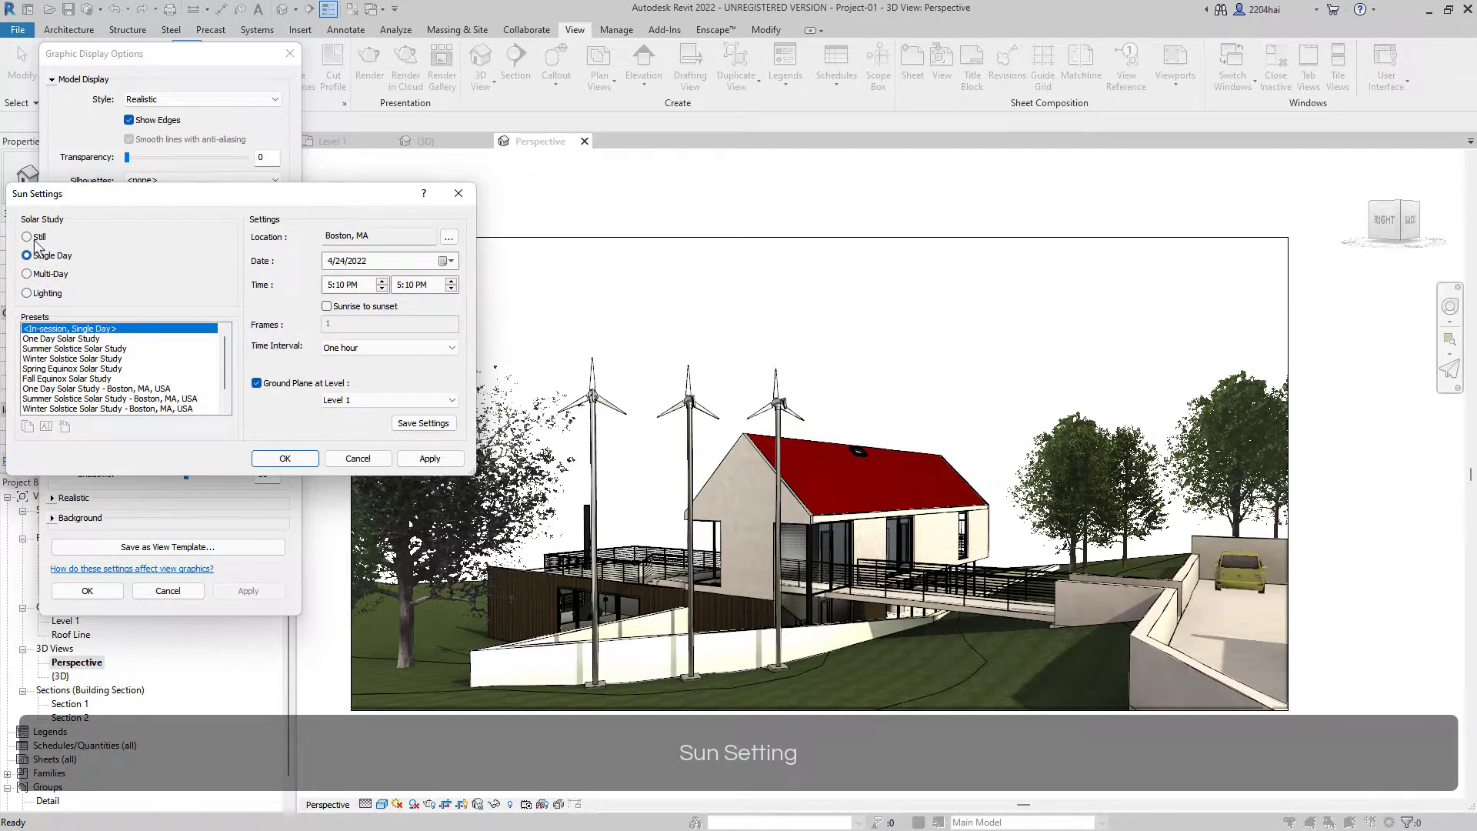
left_click(33, 238)
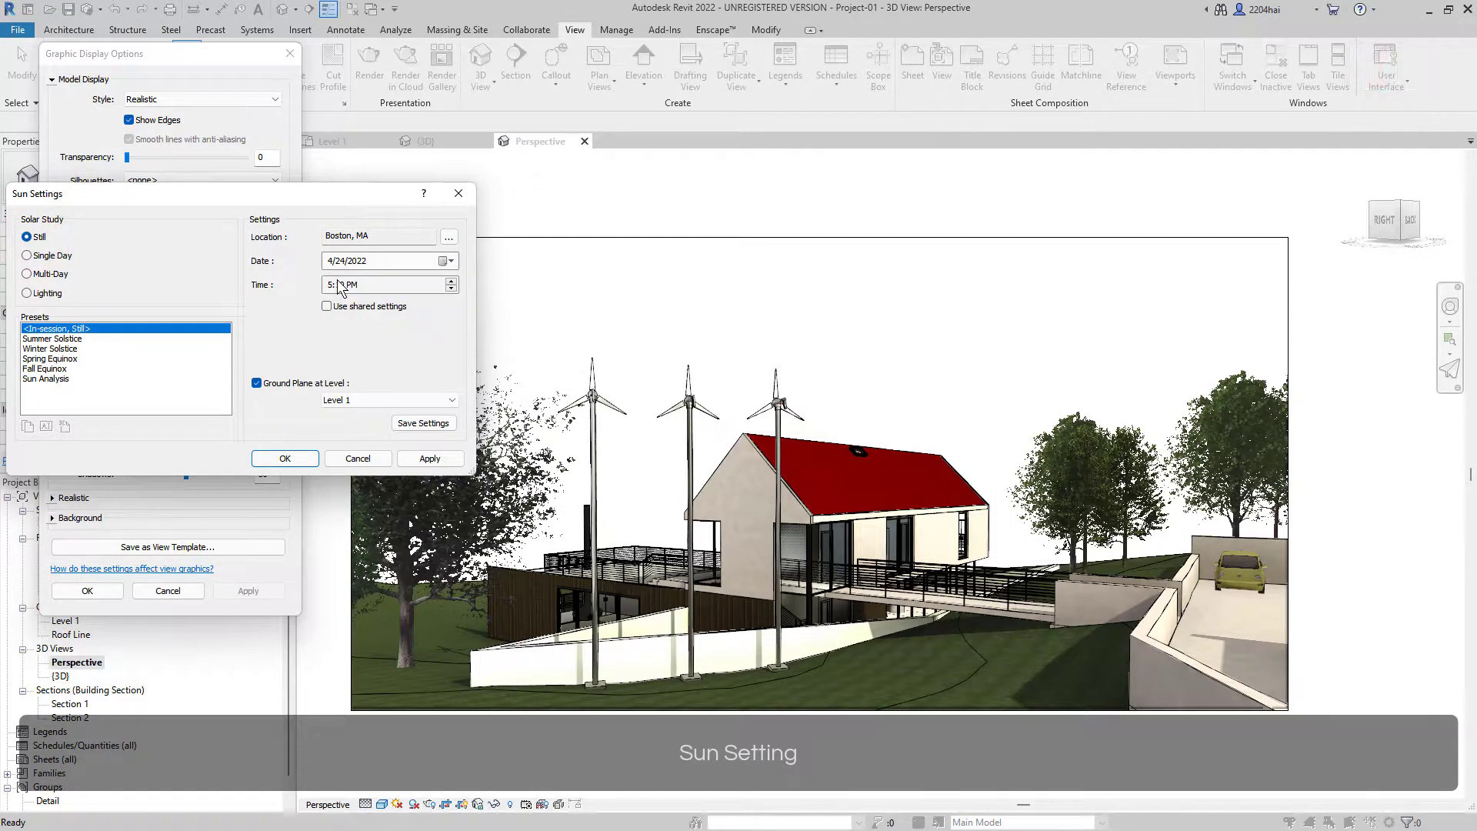
left_click(418, 459)
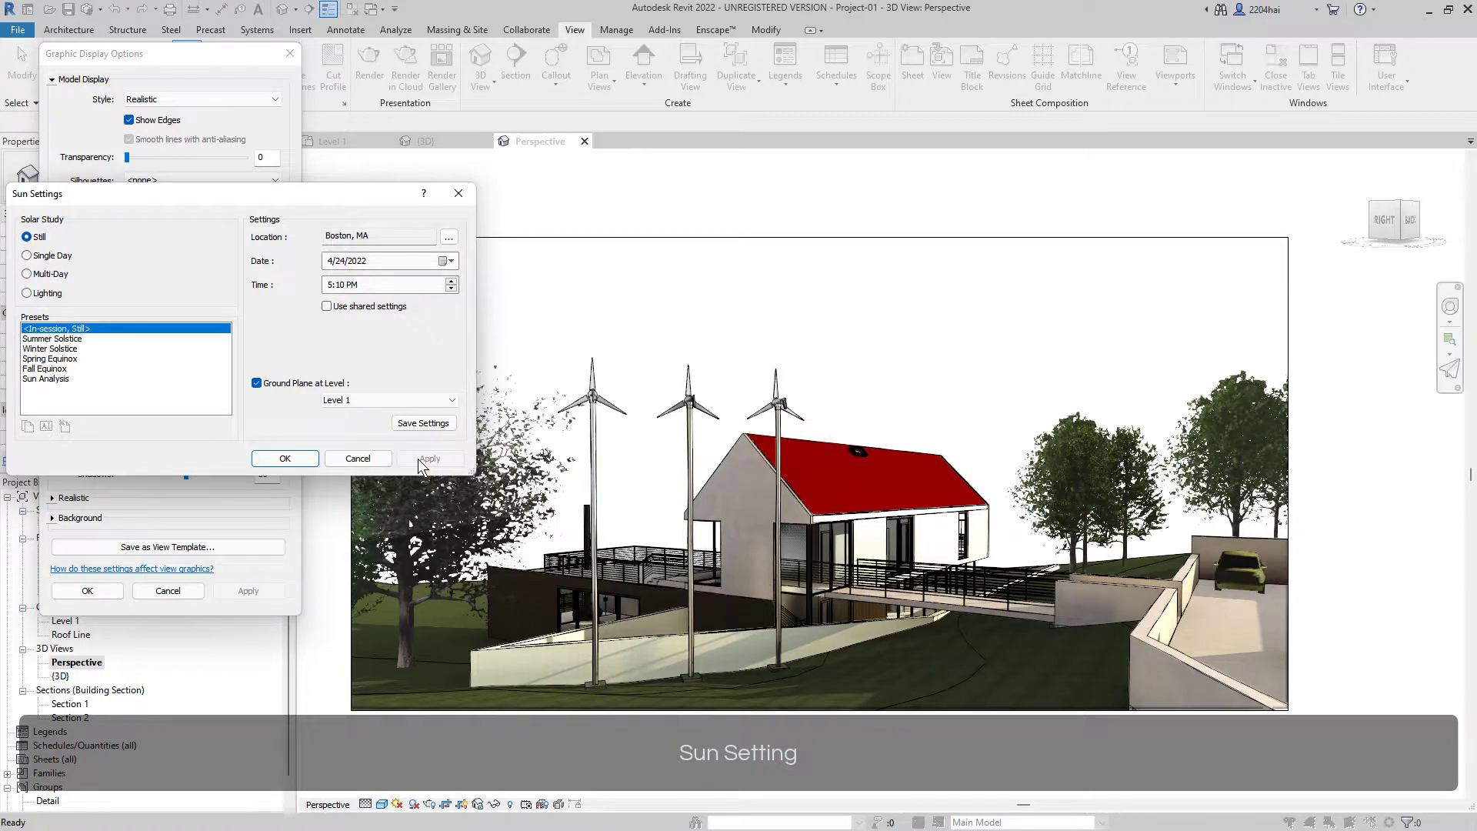
Step: Set the Still solar study's time to 4:00 PM and apply it to the view
left_click(331, 286)
type("4")
left_click(341, 285)
type("0")
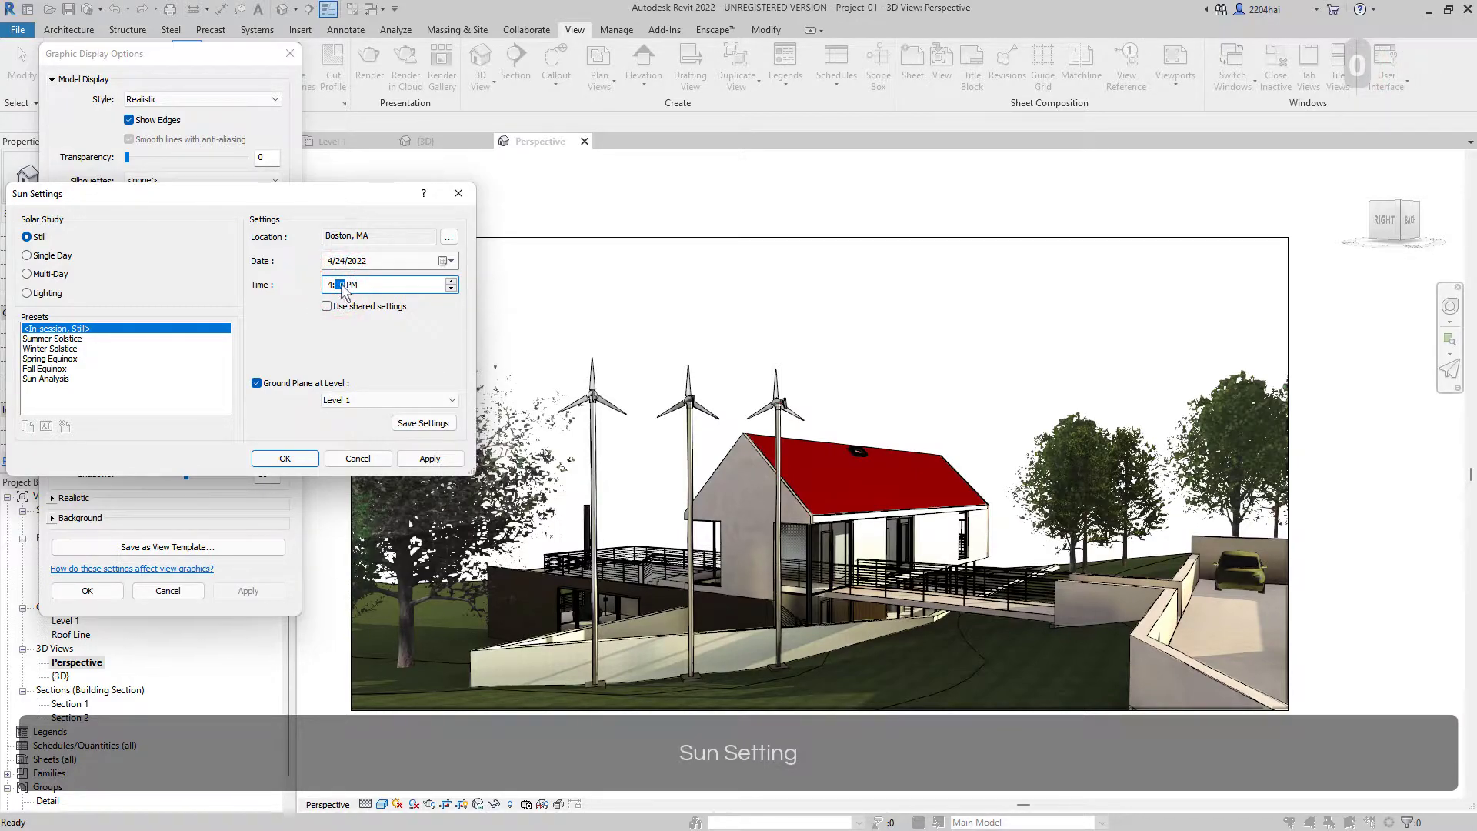
type("0")
left_click(429, 459)
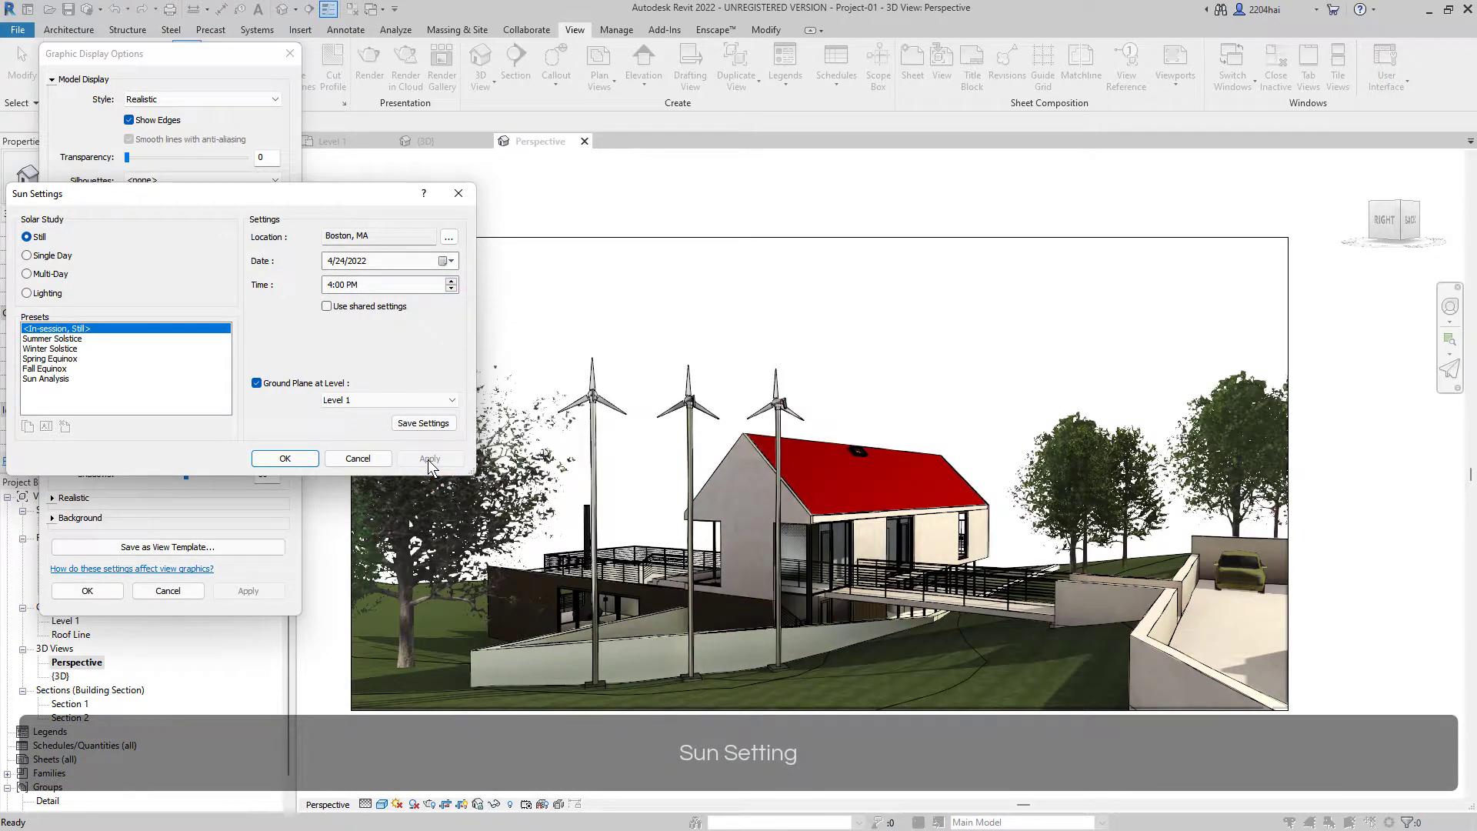
Step: Set the Still solar study's time to 9:00 AM and apply it to the perspective view
left_click(329, 284)
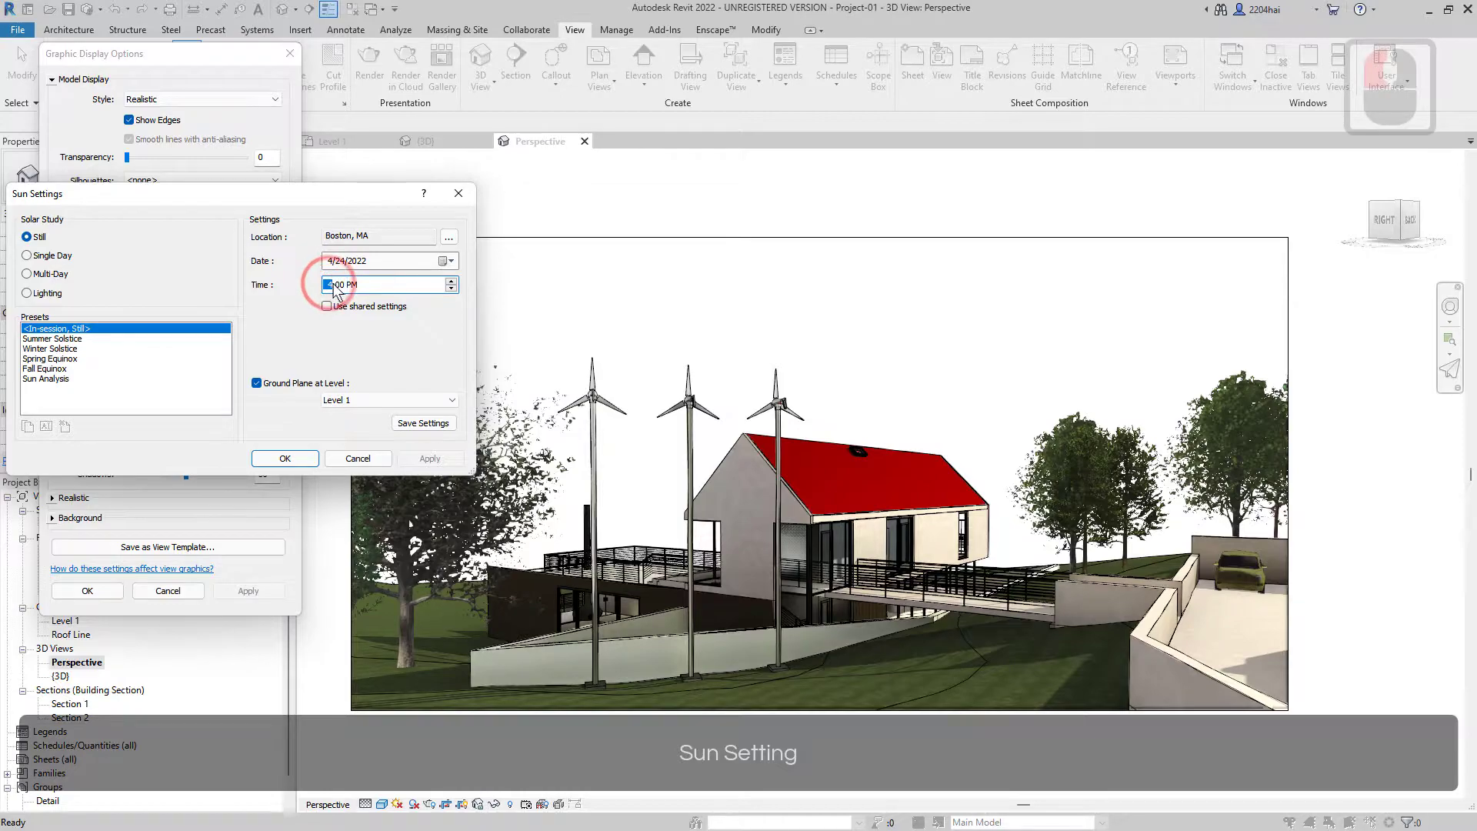
type("9")
left_click(351, 285)
type("a")
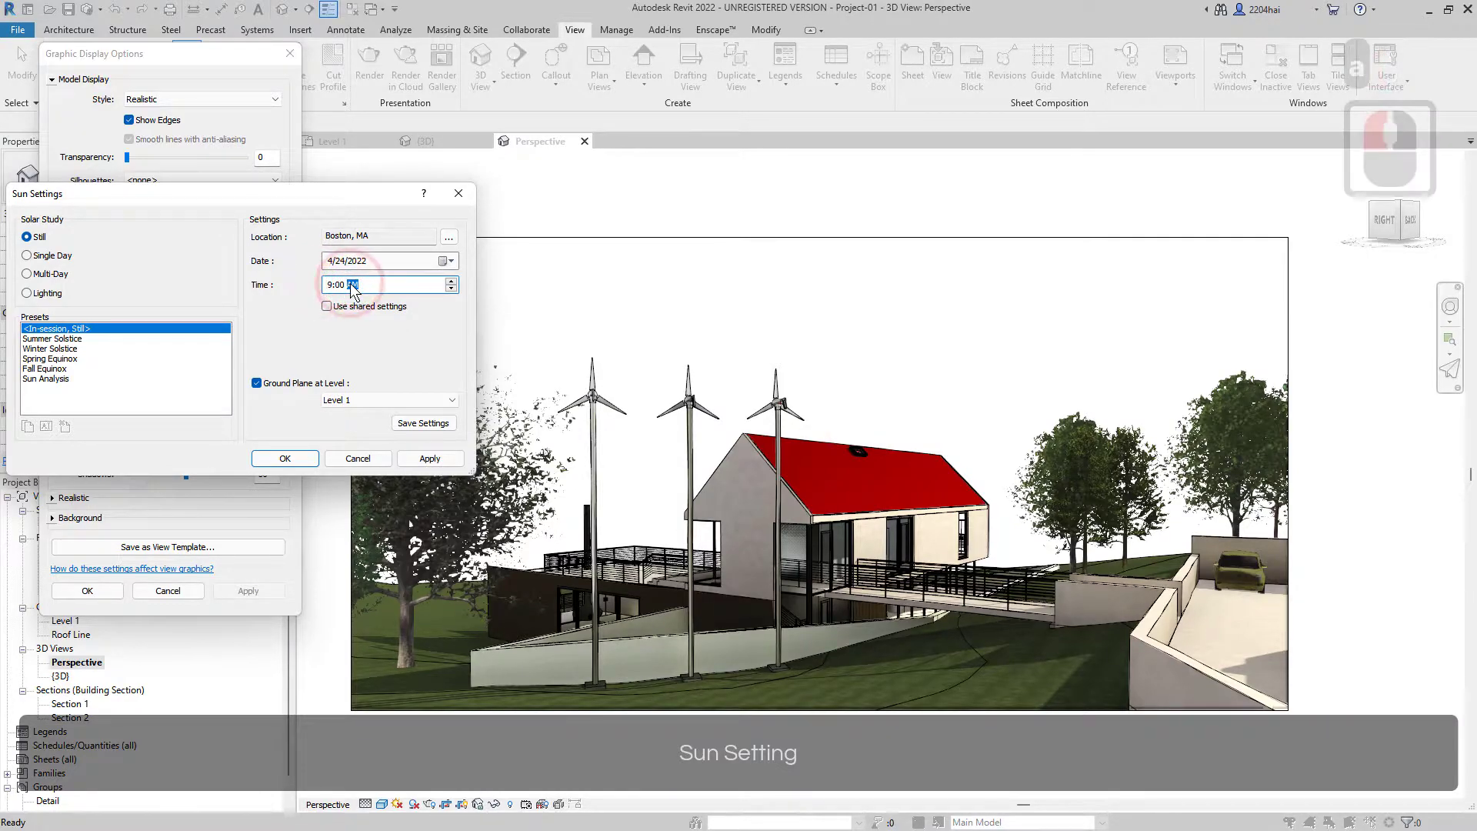
left_click(427, 458)
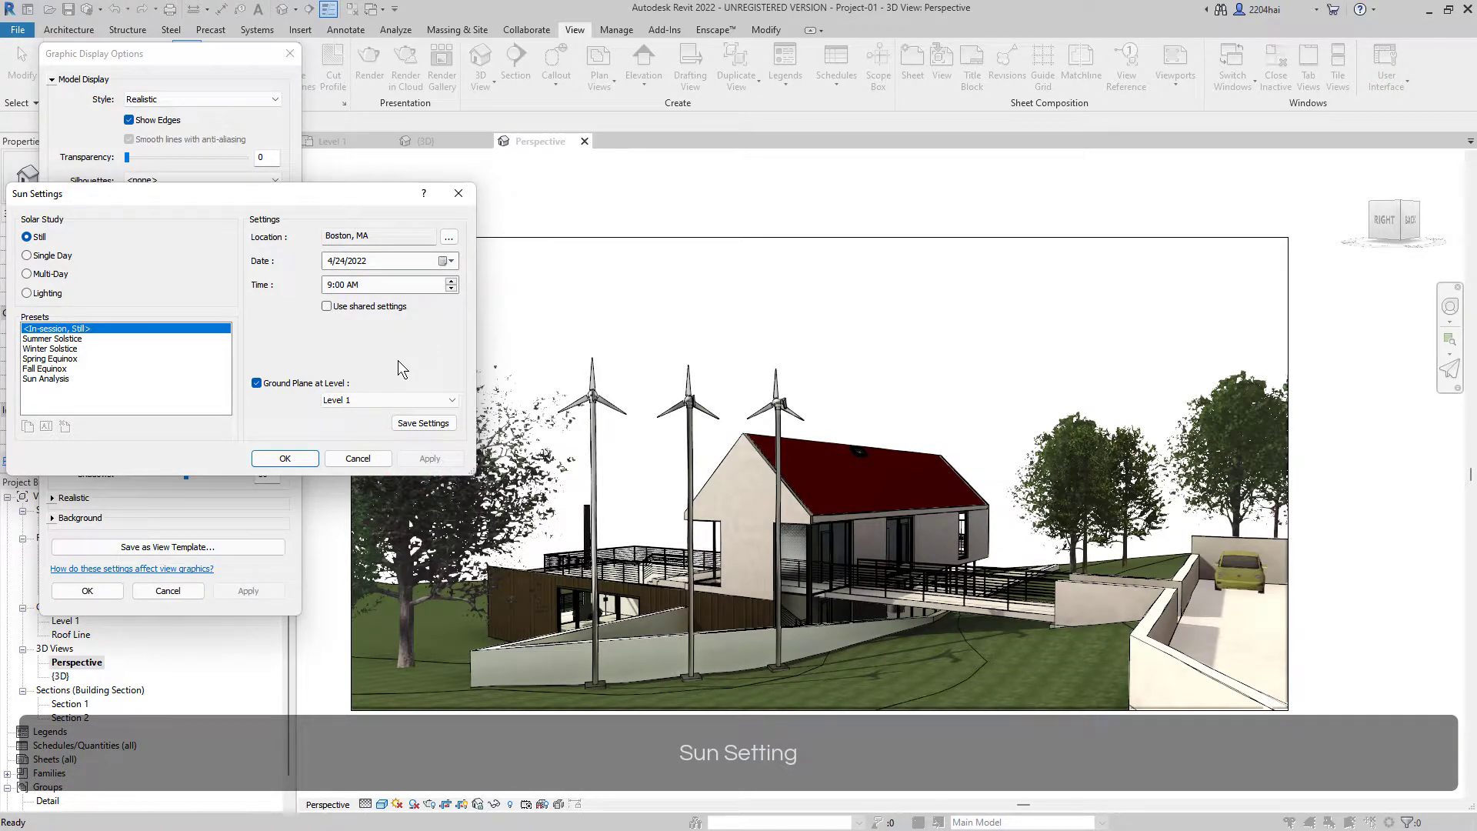
Step: Set the Still solar study's time to 5:00 PM, apply it, and accept the sun settings
left_click(327, 284)
type("5")
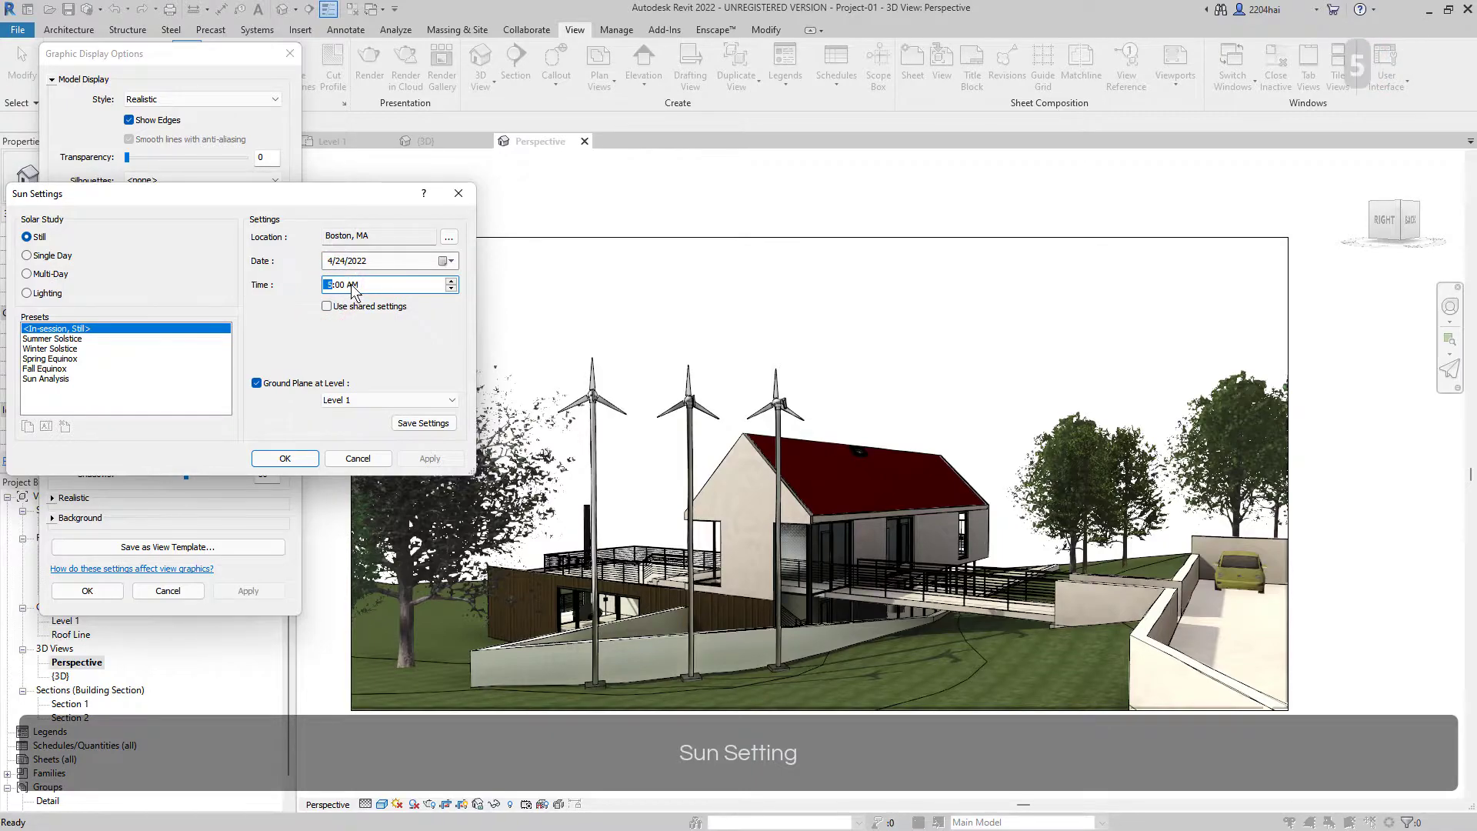
left_click(352, 285)
type("p")
left_click(429, 460)
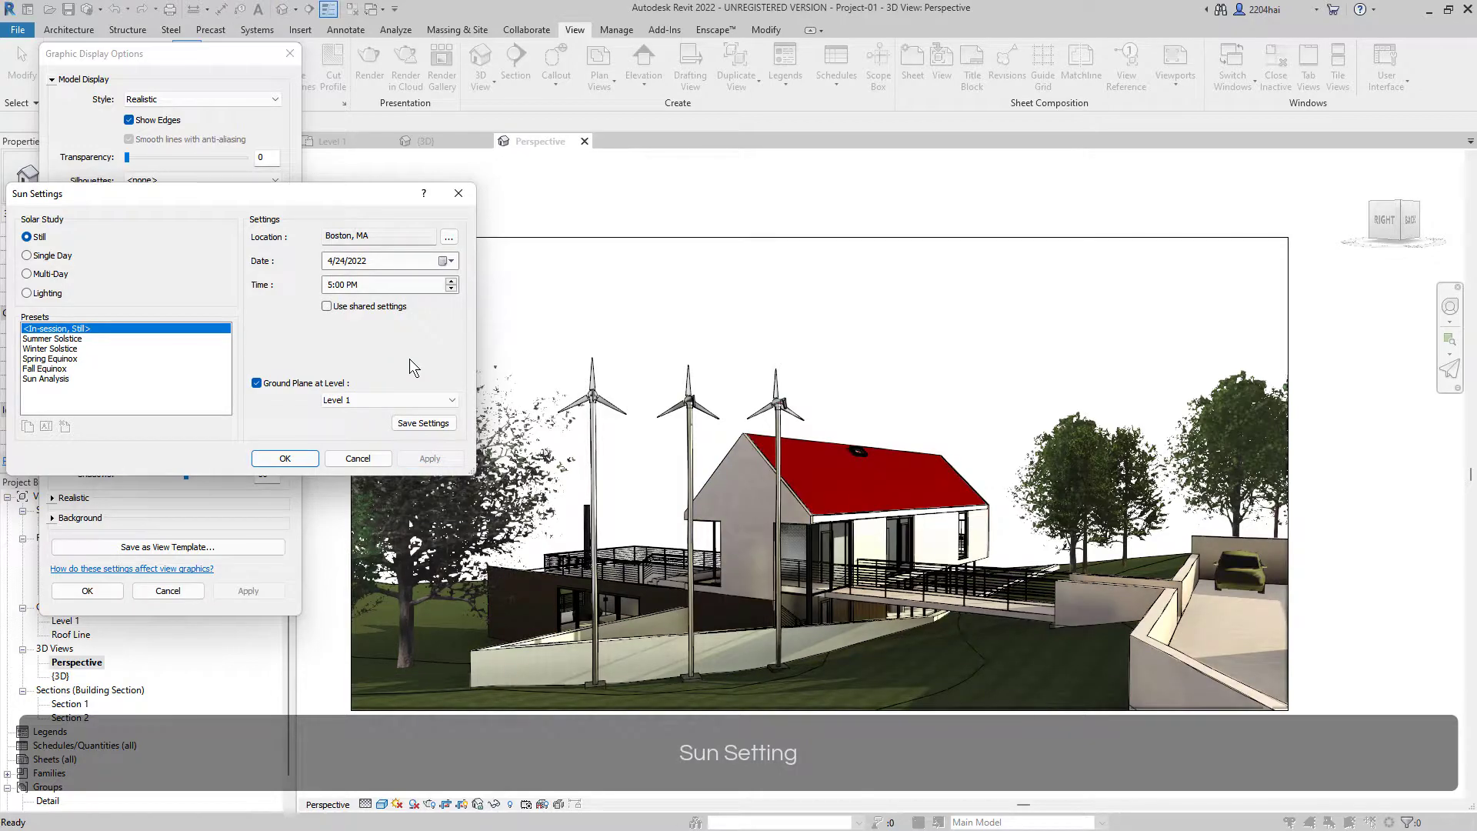
left_click(286, 459)
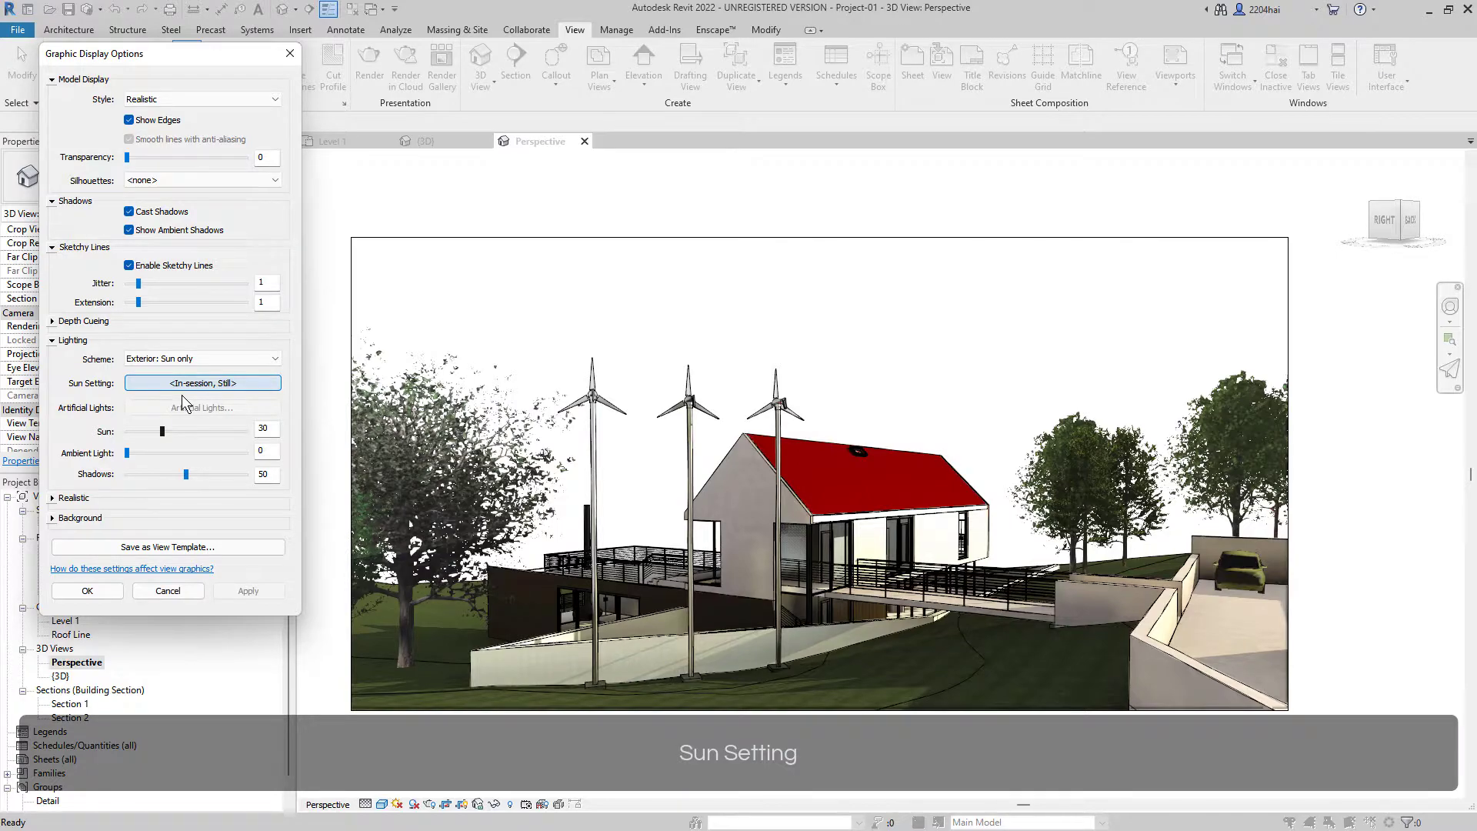
Step: Switch the Realistic exposure to Manual, brighten it to about 6.82, and apply it to the view
left_click(52, 497)
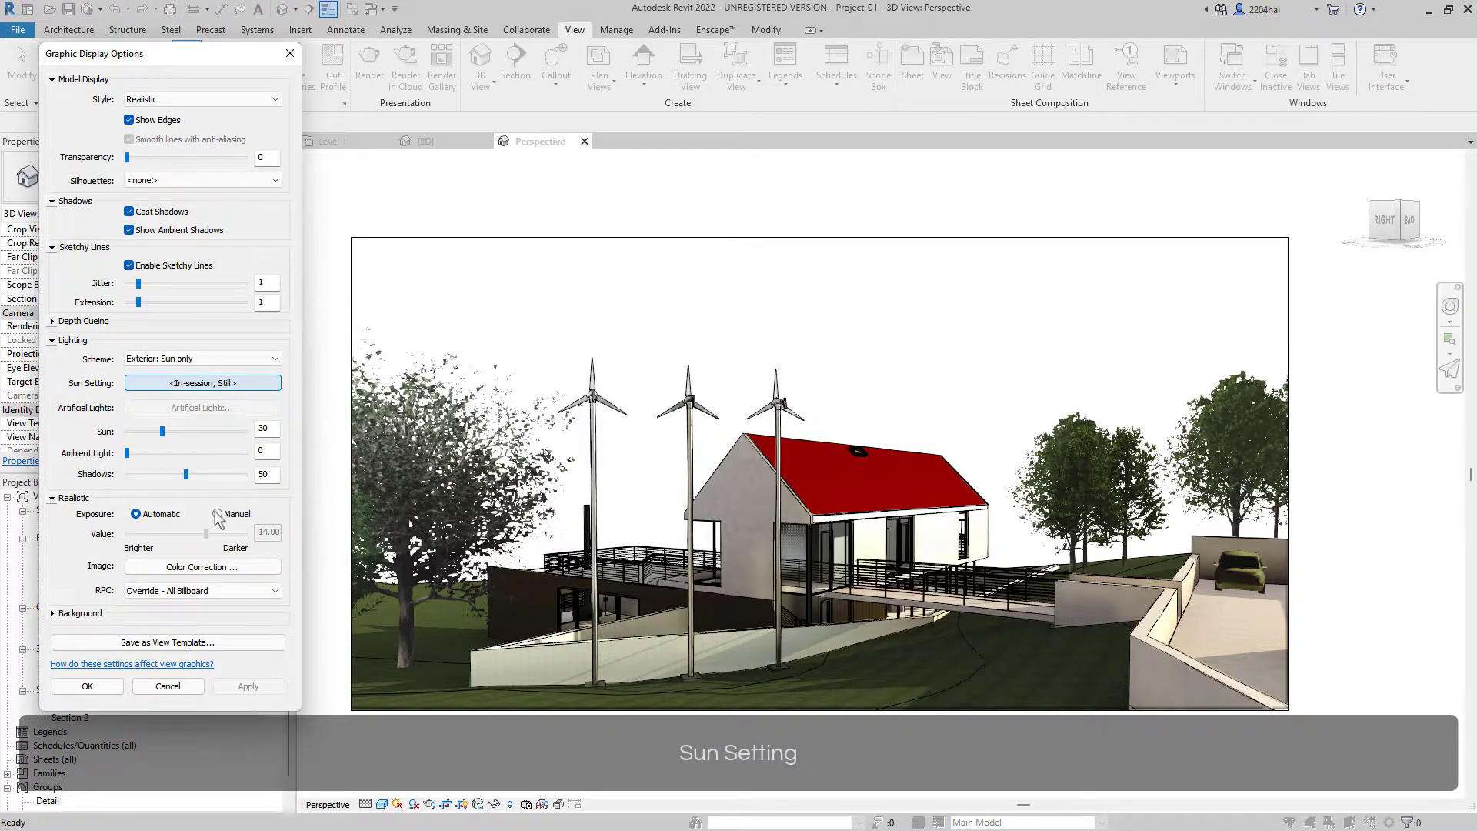
left_click(217, 514)
left_click_drag(207, 533, 168, 538)
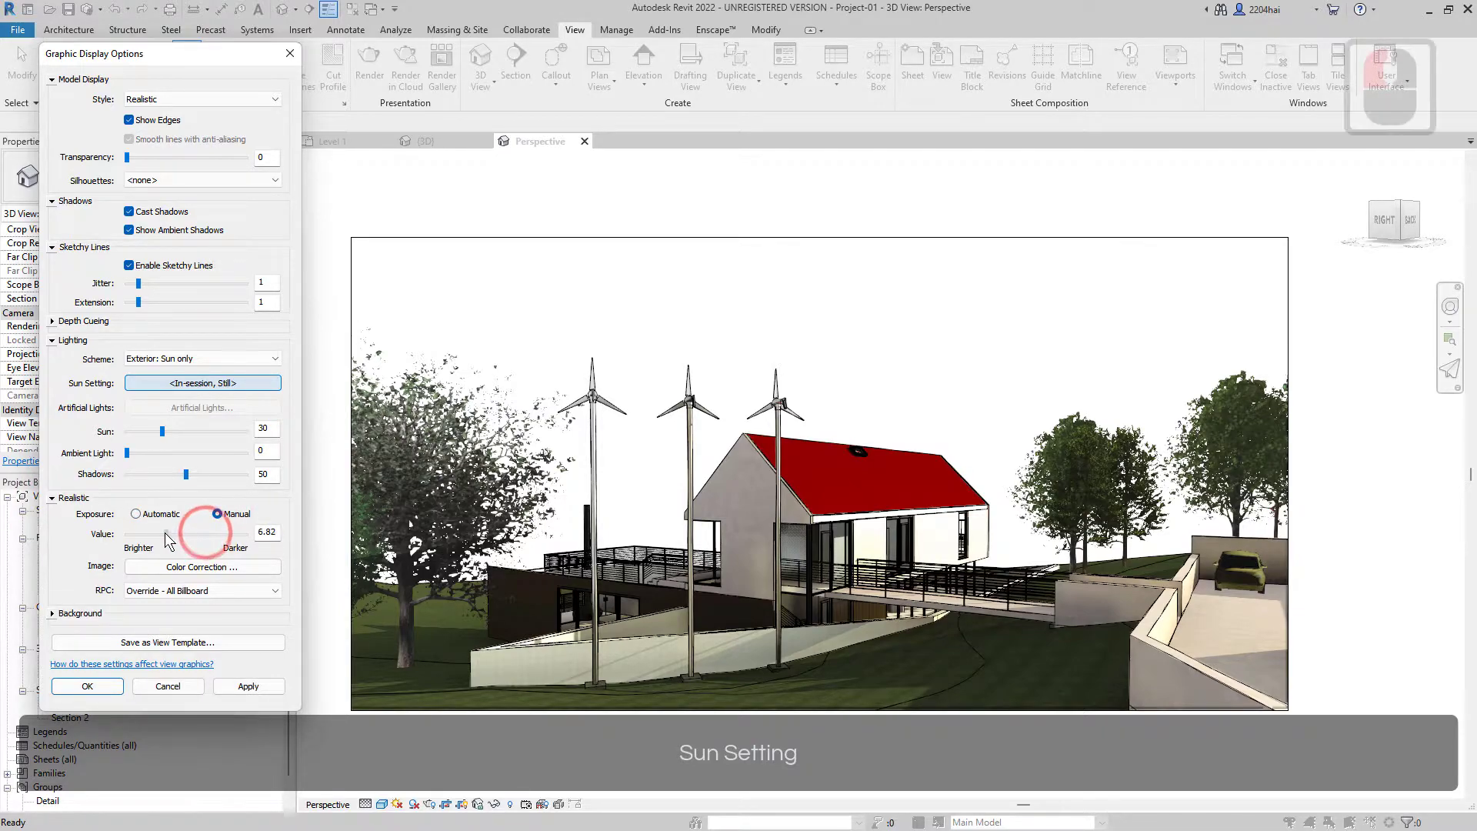
left_click(249, 686)
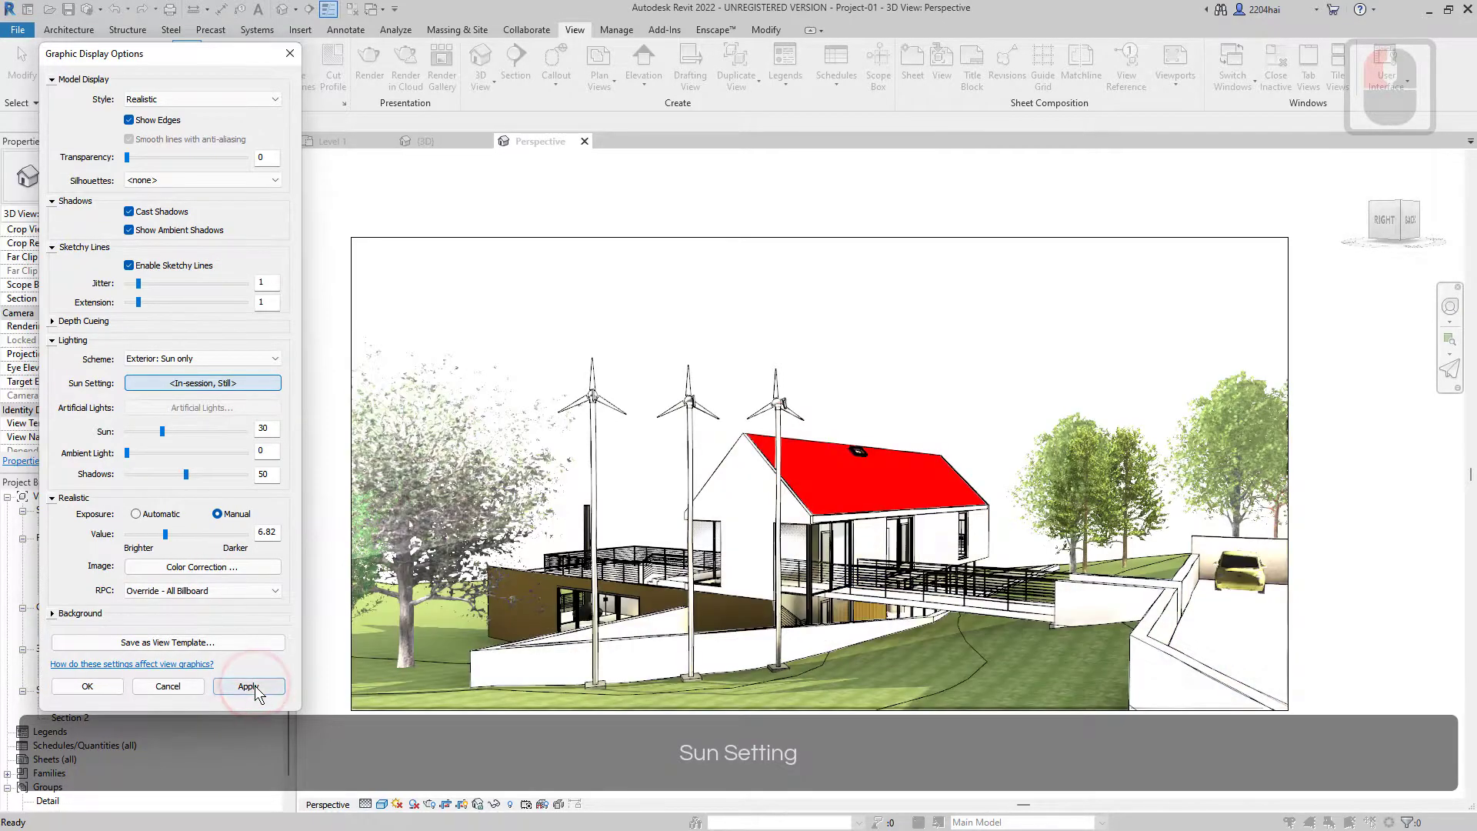
Step: Darken the Manual exposure to about 12.95 and apply it, and return the exposure to Automatic
left_click_drag(167, 534, 200, 539)
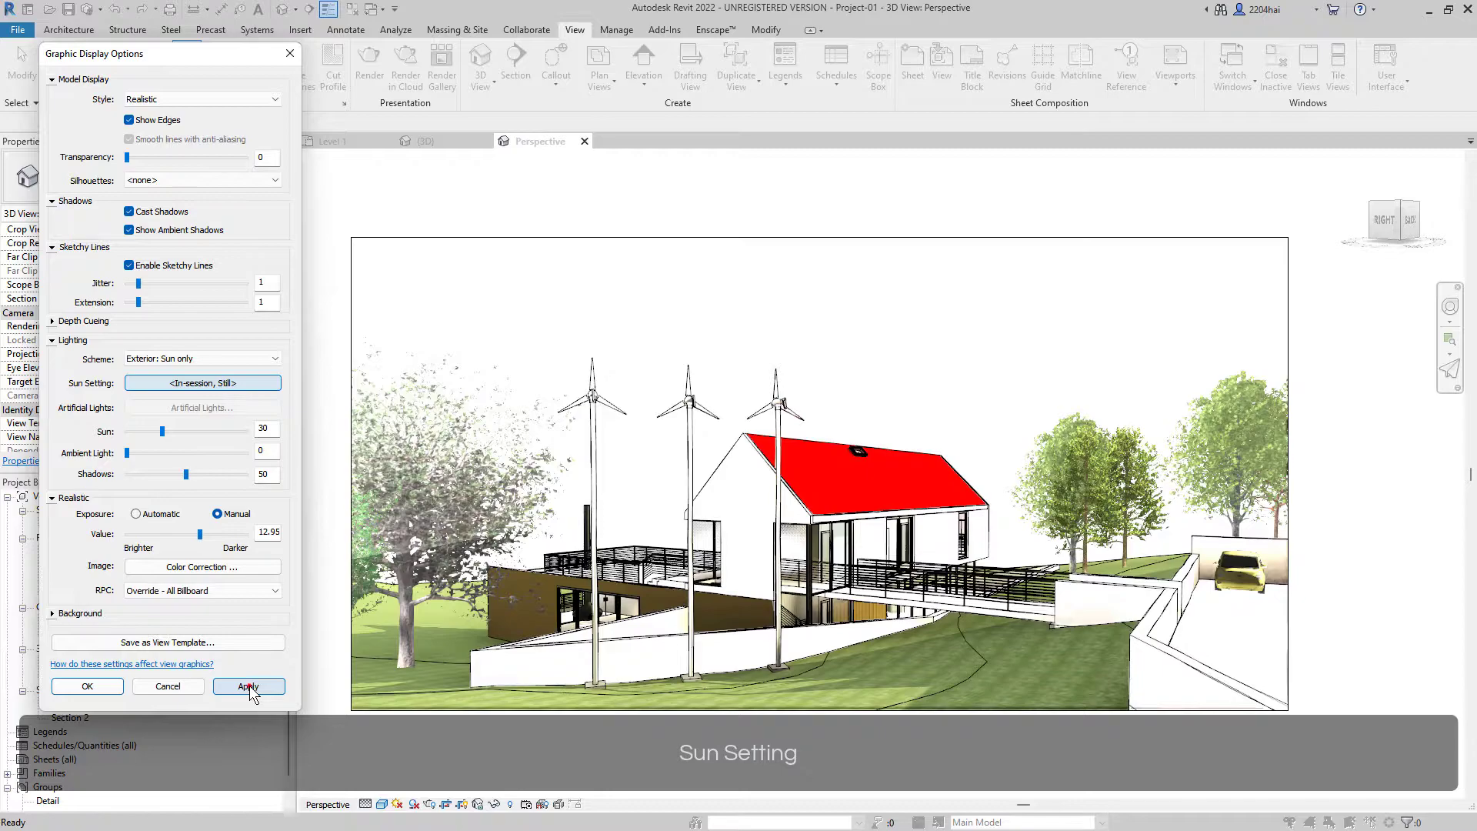
left_click(250, 687)
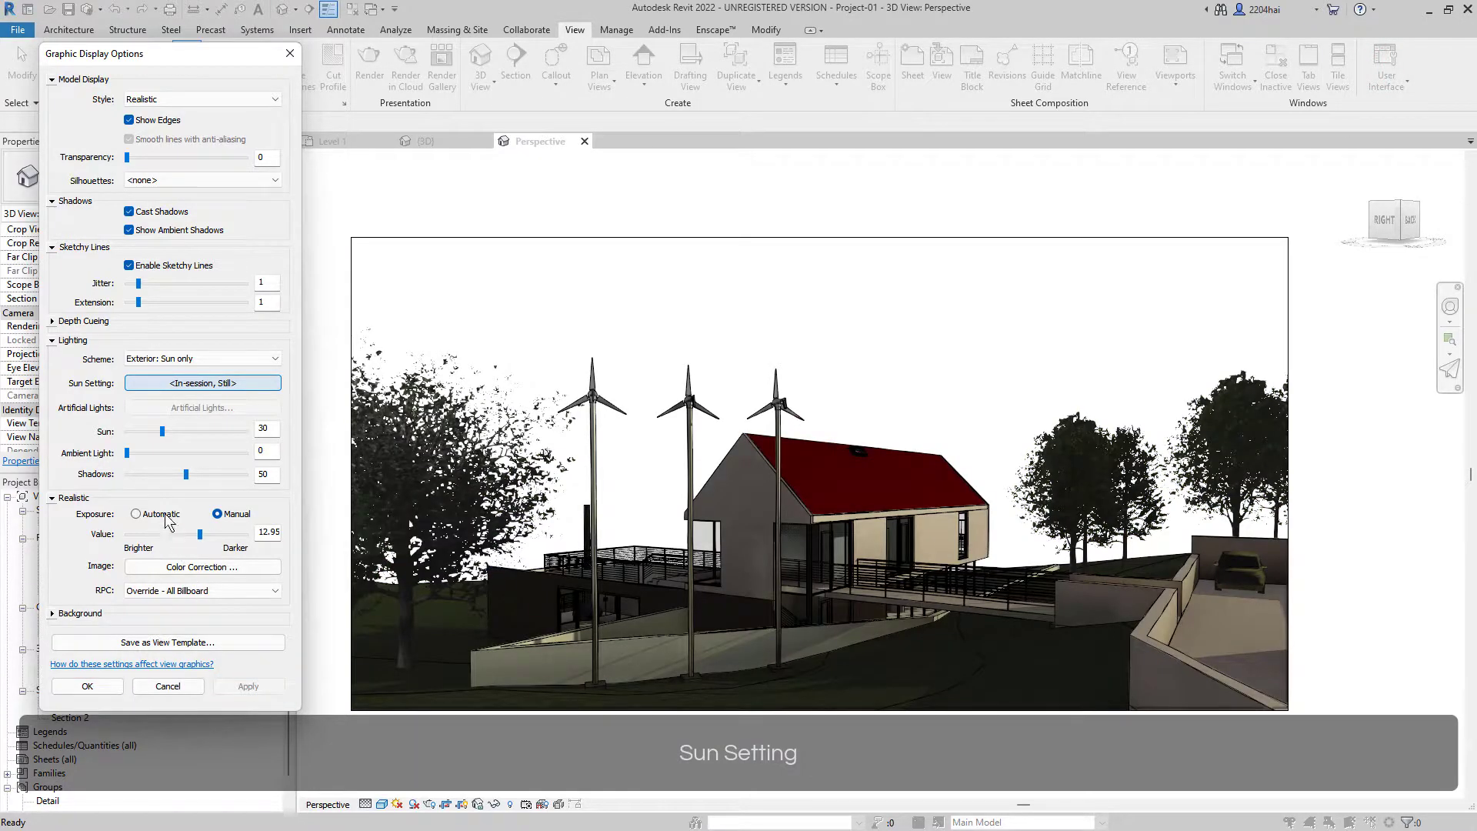
left_click(151, 514)
left_click(248, 687)
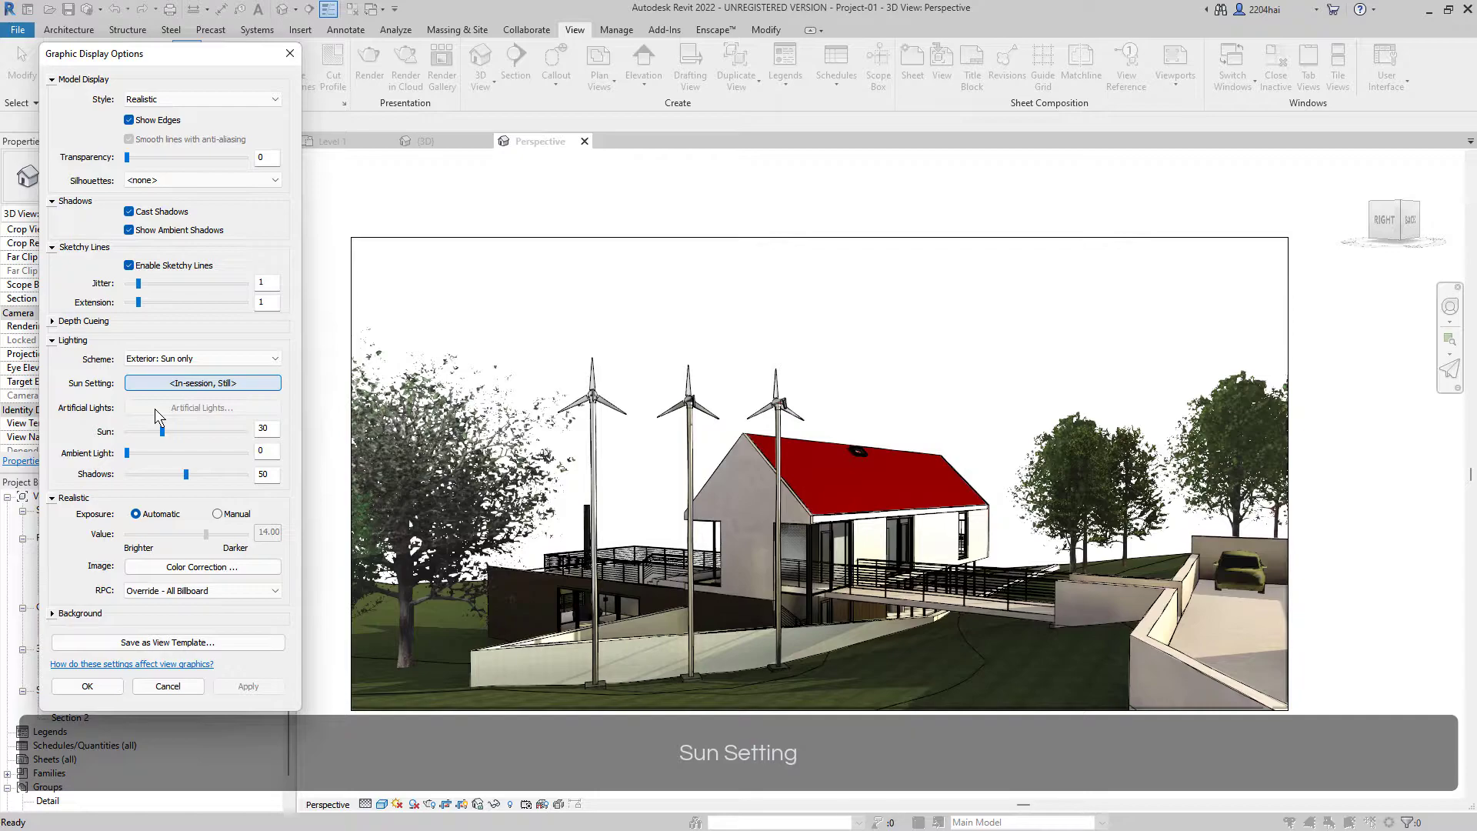
Step: Try the in-session Single Day solar study for the sun setting, and switch the study back to Still
left_click(171, 380)
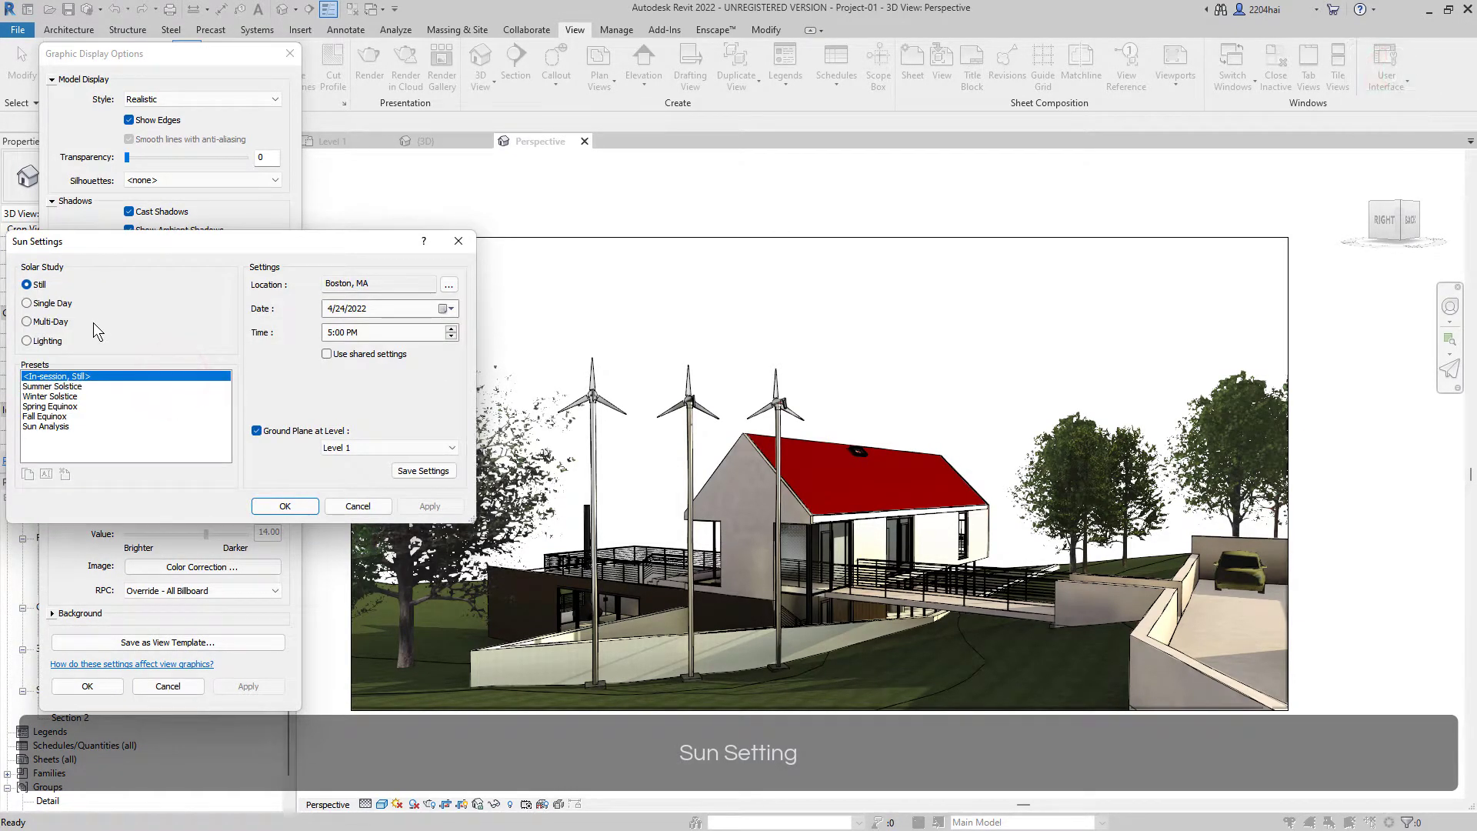
left_click(54, 304)
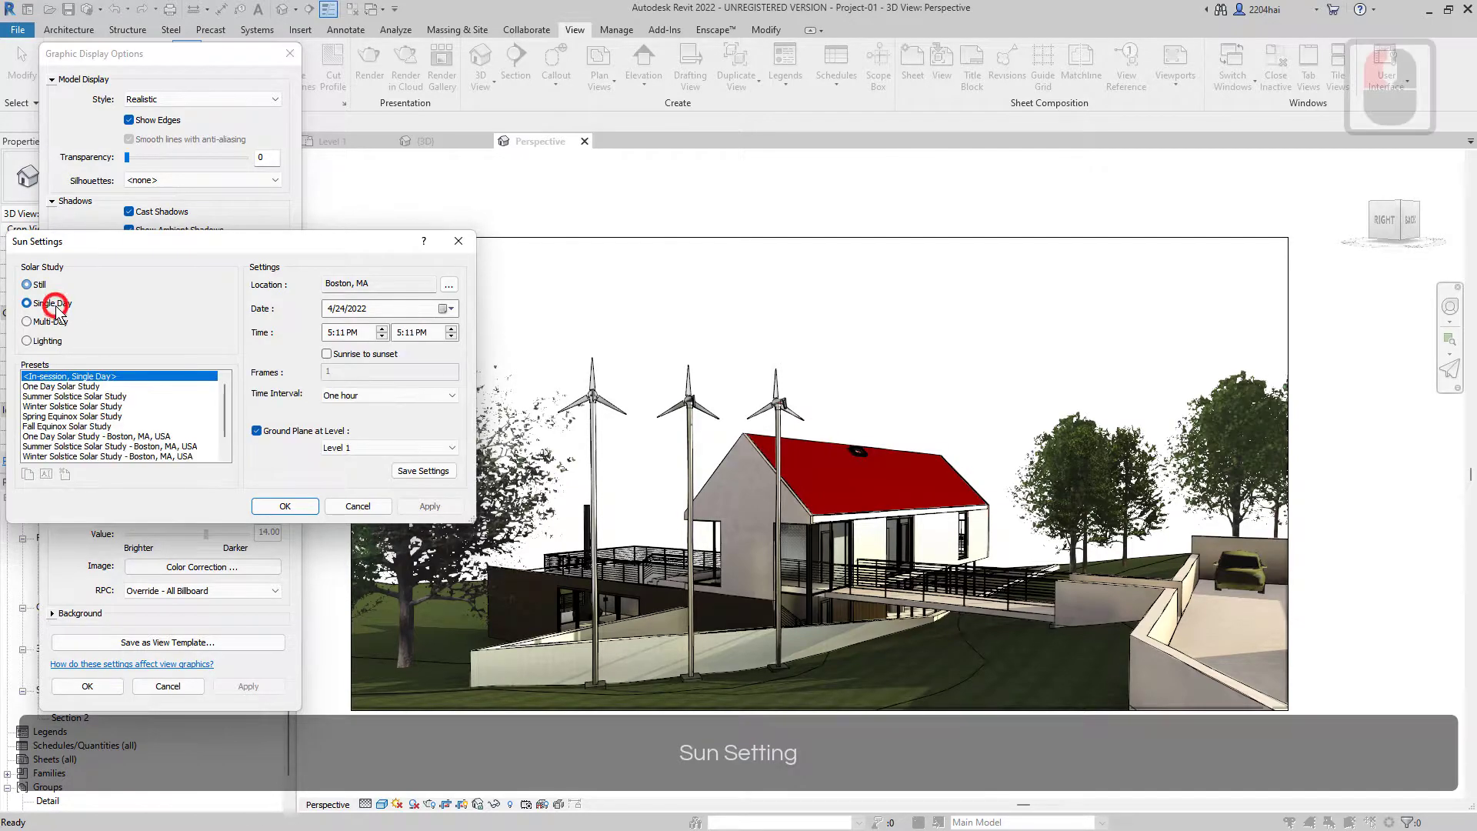
left_click(285, 505)
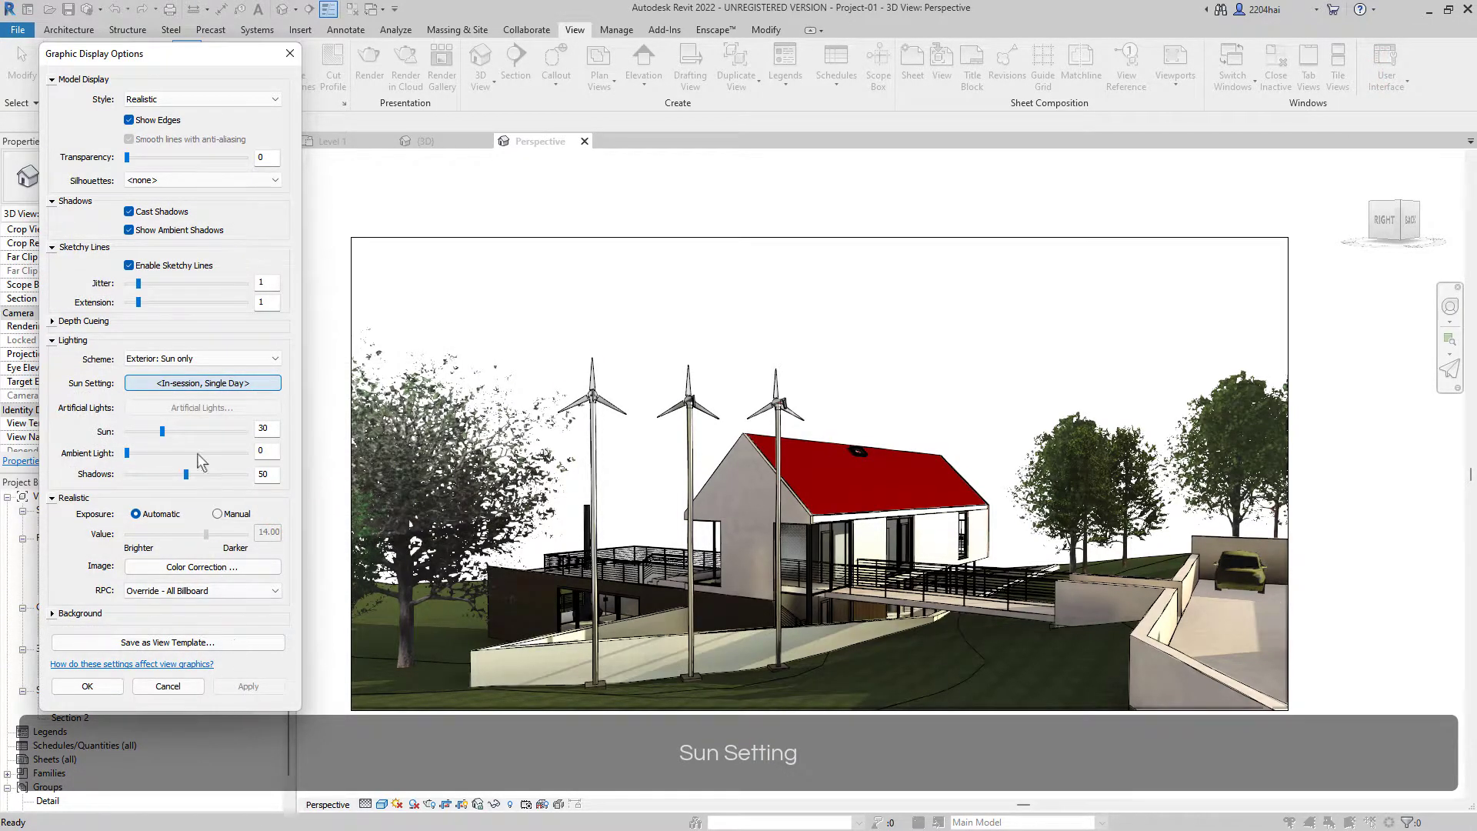
left_click(185, 383)
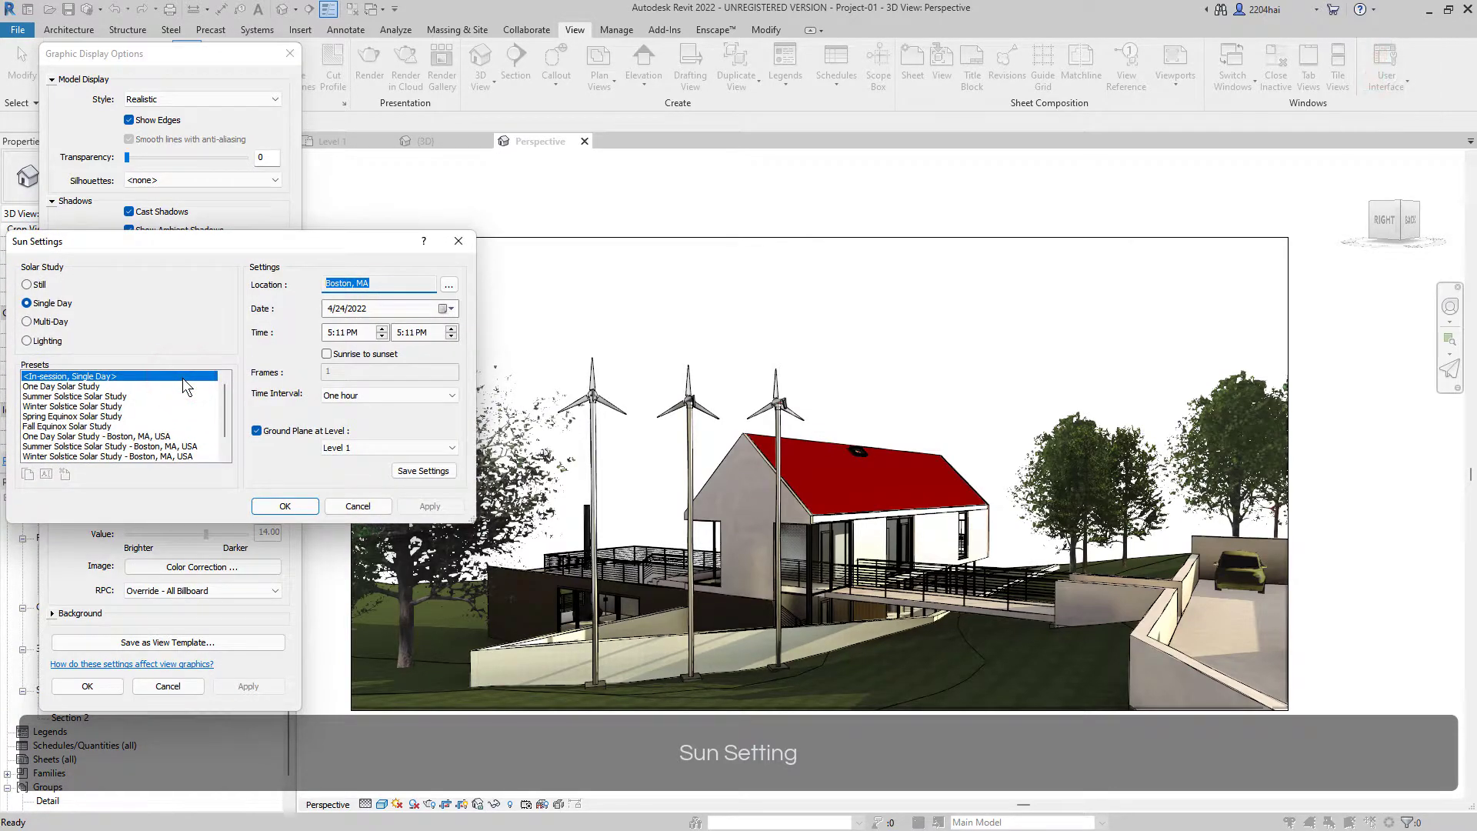
left_click(31, 285)
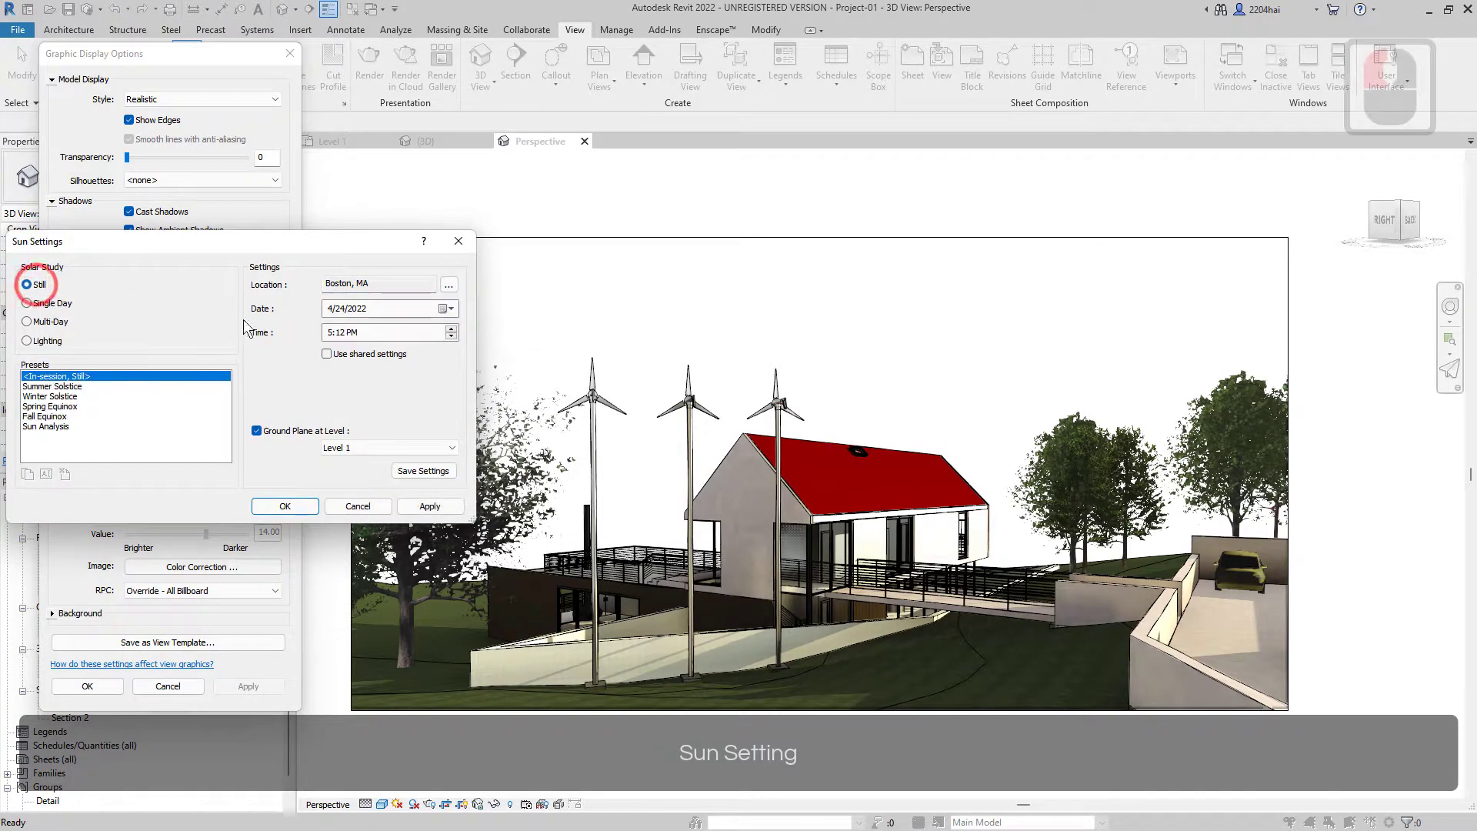
Step: Set the Still solar study's time to 4:12 PM and apply it to the view
left_click(331, 334)
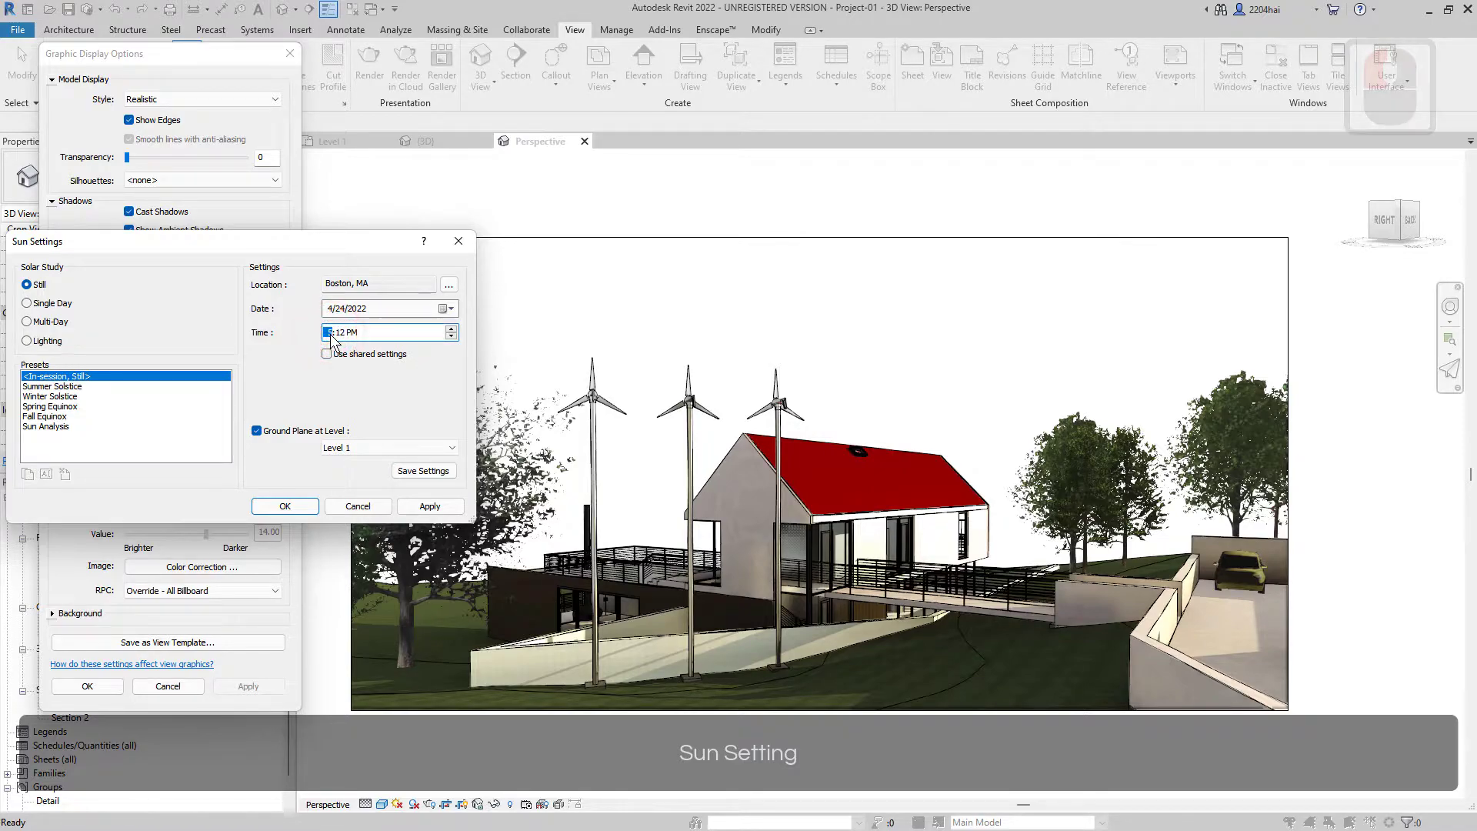
type("4")
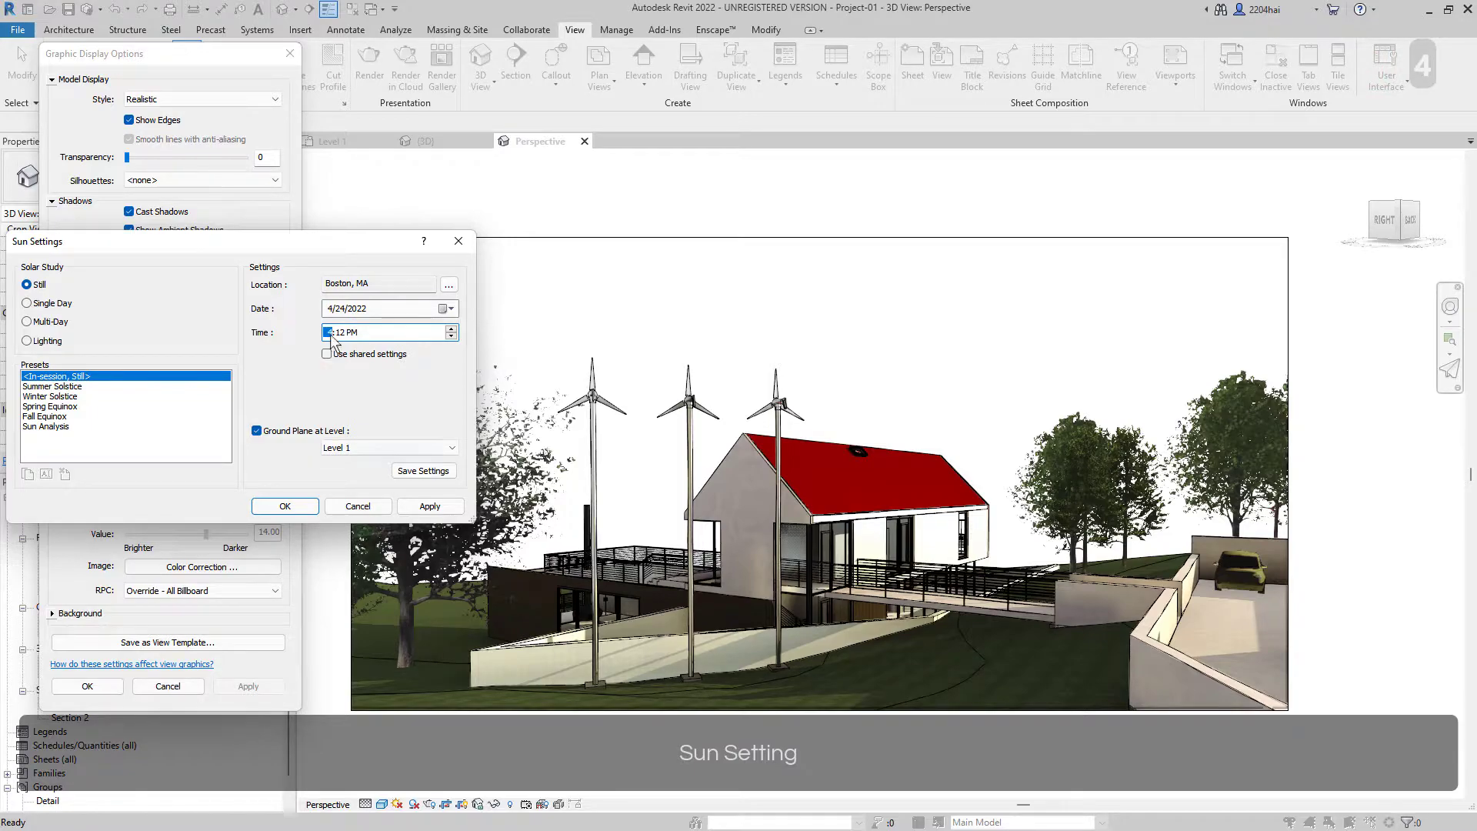
left_click(416, 504)
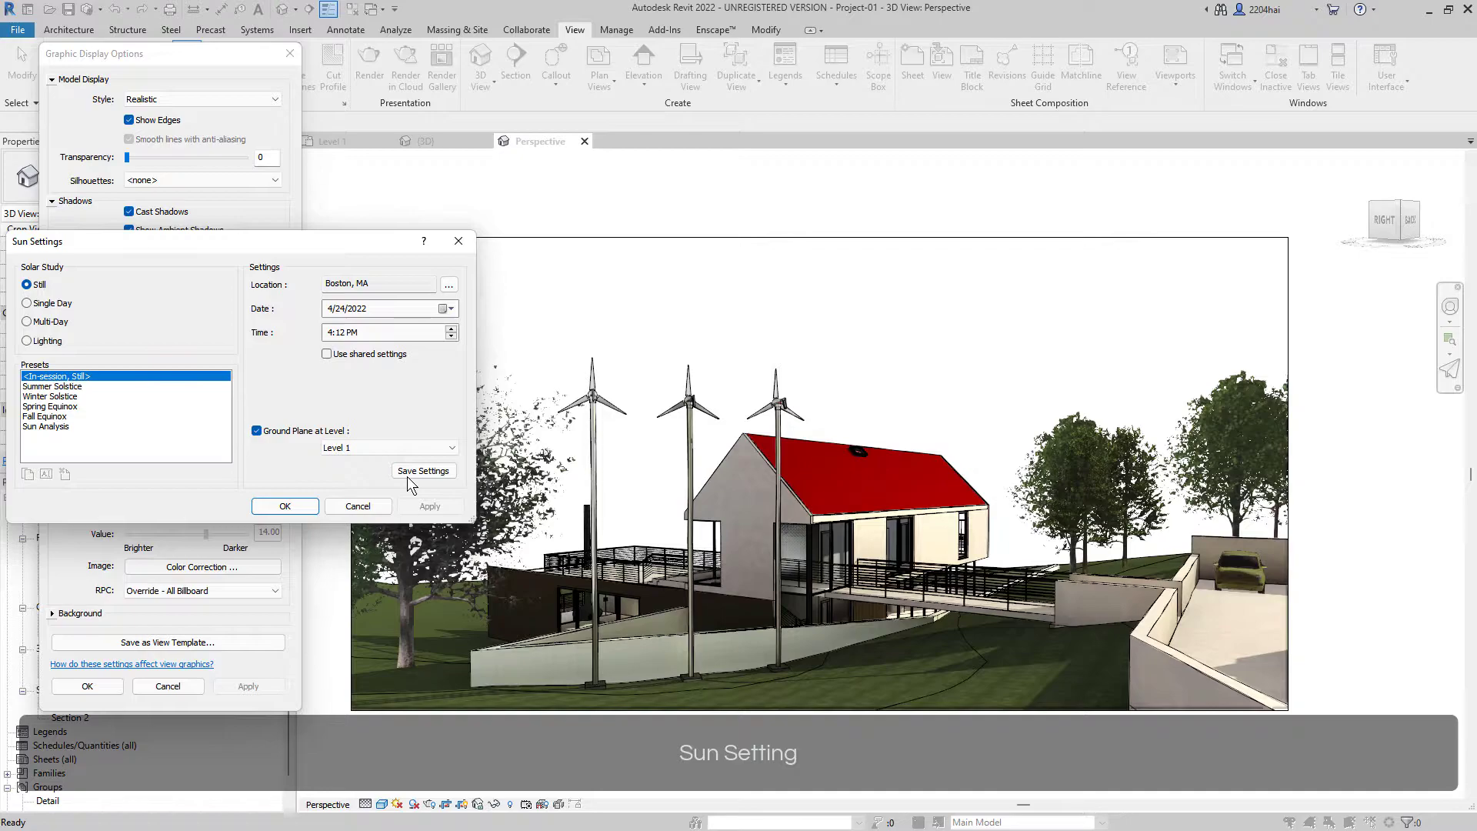
Step: Set the Still solar study's time to 5:12 PM, apply it, and accept the sun settings
left_click(331, 332)
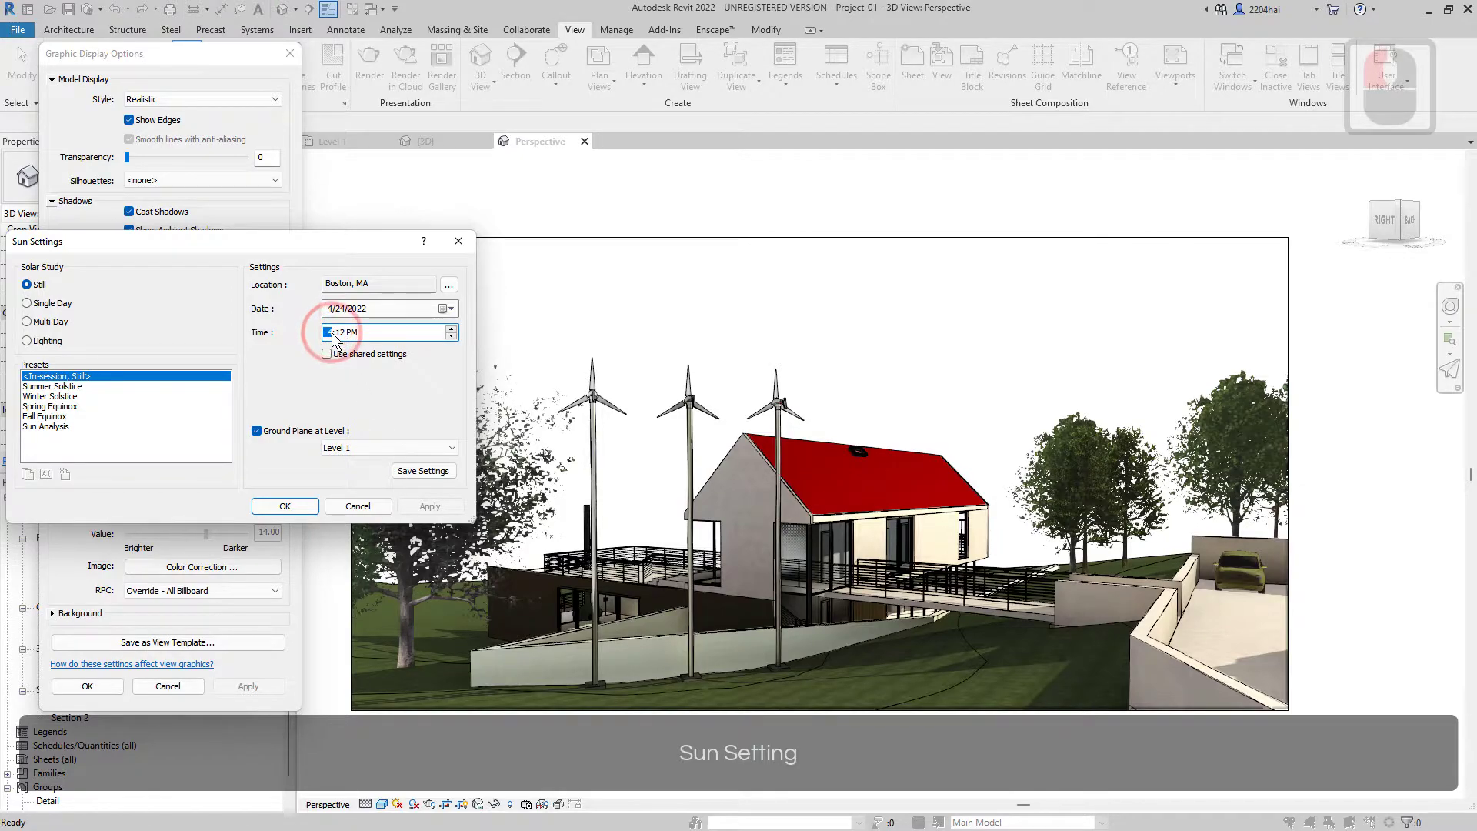
type("5")
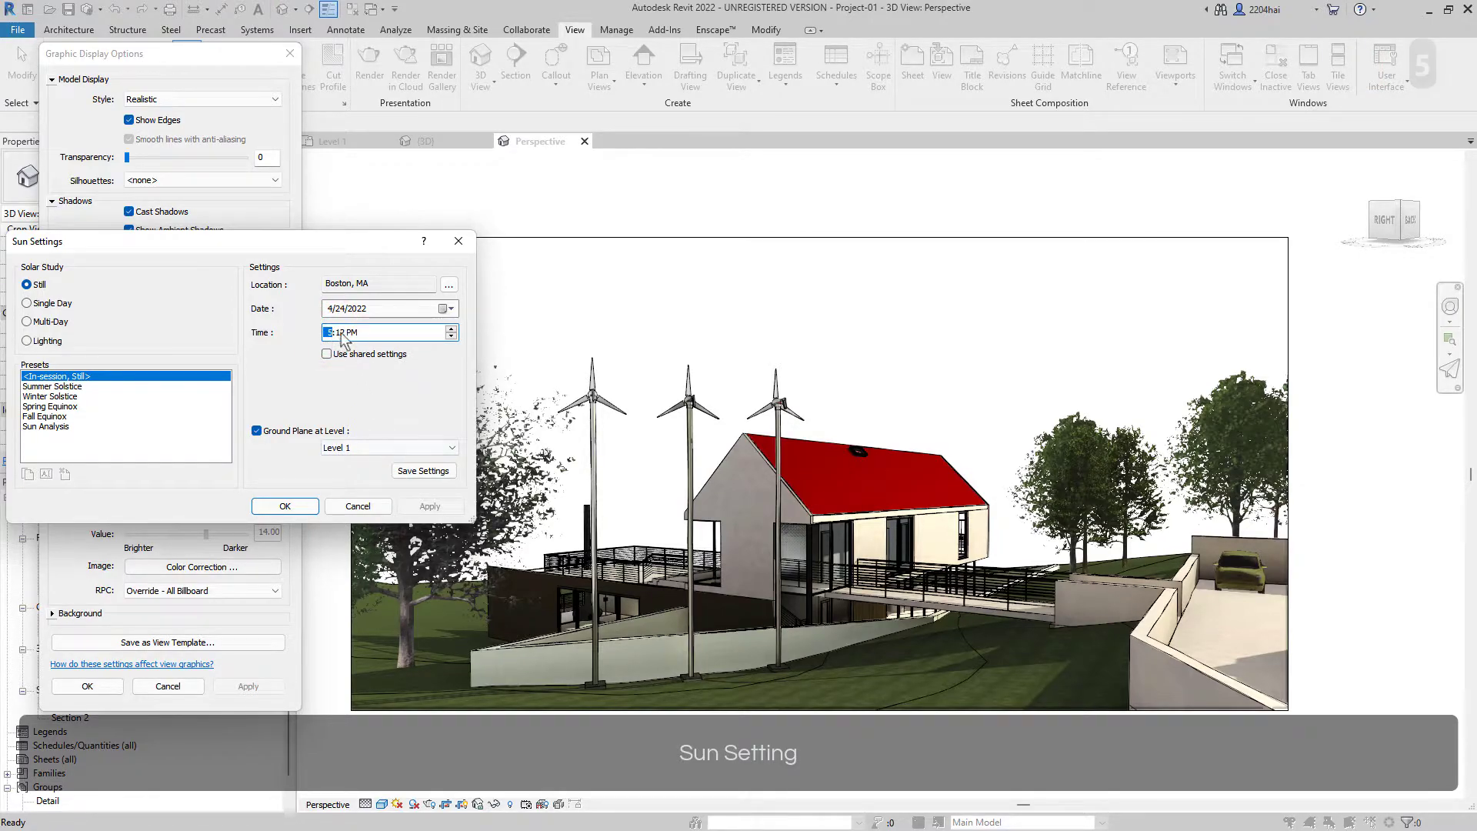
left_click(387, 329)
left_click(431, 507)
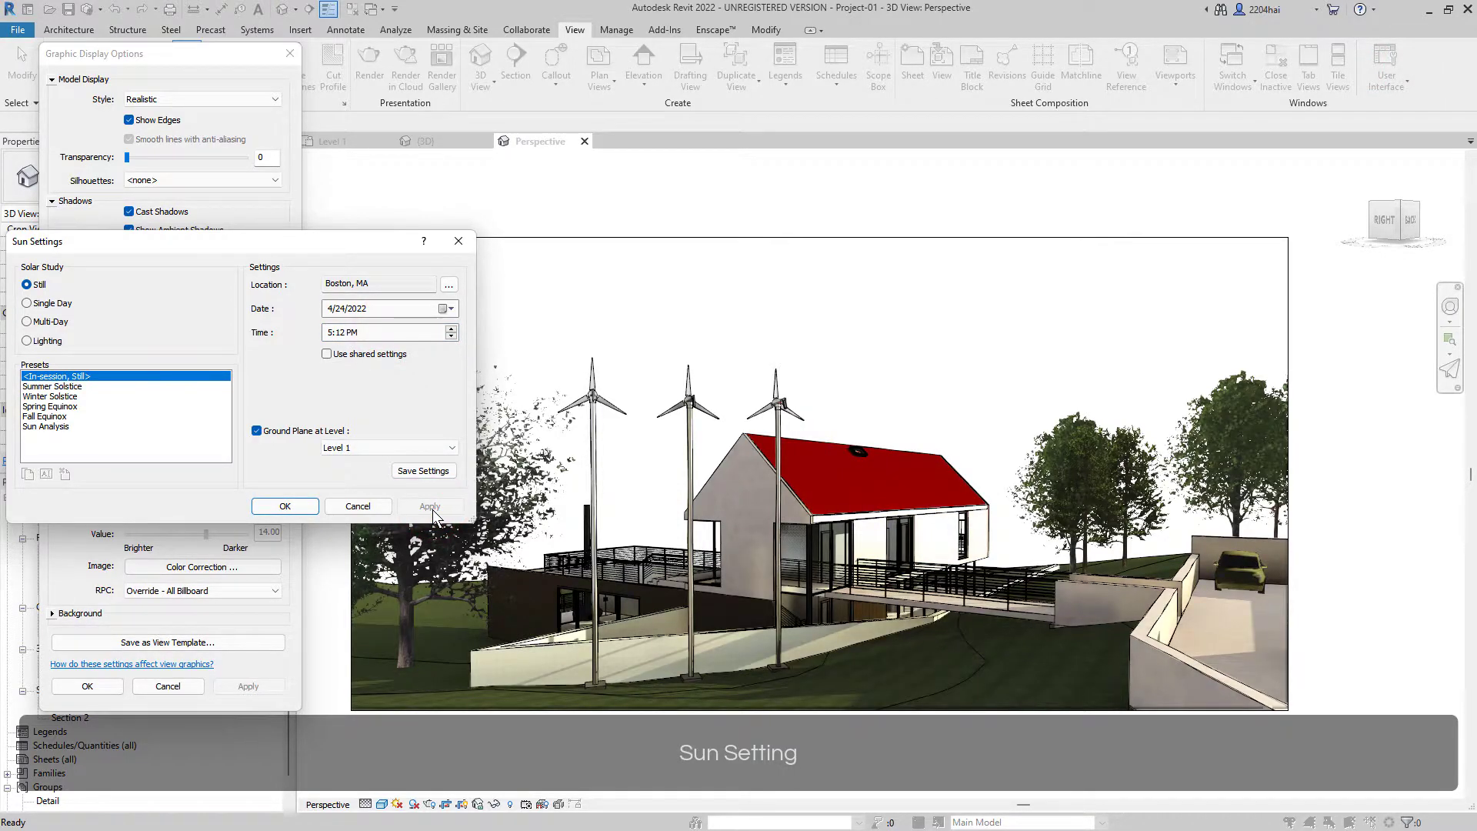
left_click(302, 509)
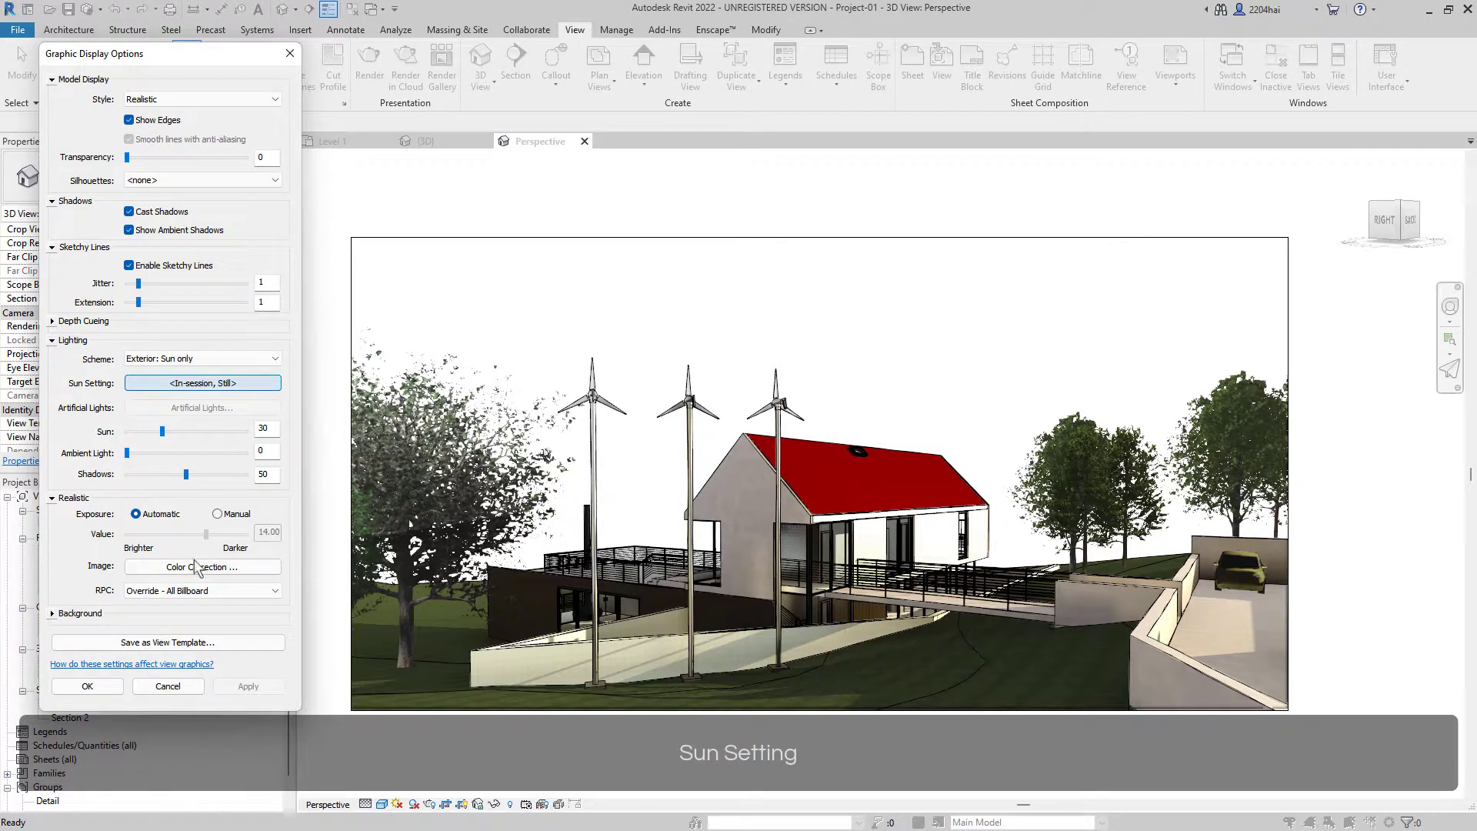
Step: Set the perspective view's background to Sky and apply it
left_click(51, 614)
left_click(145, 635)
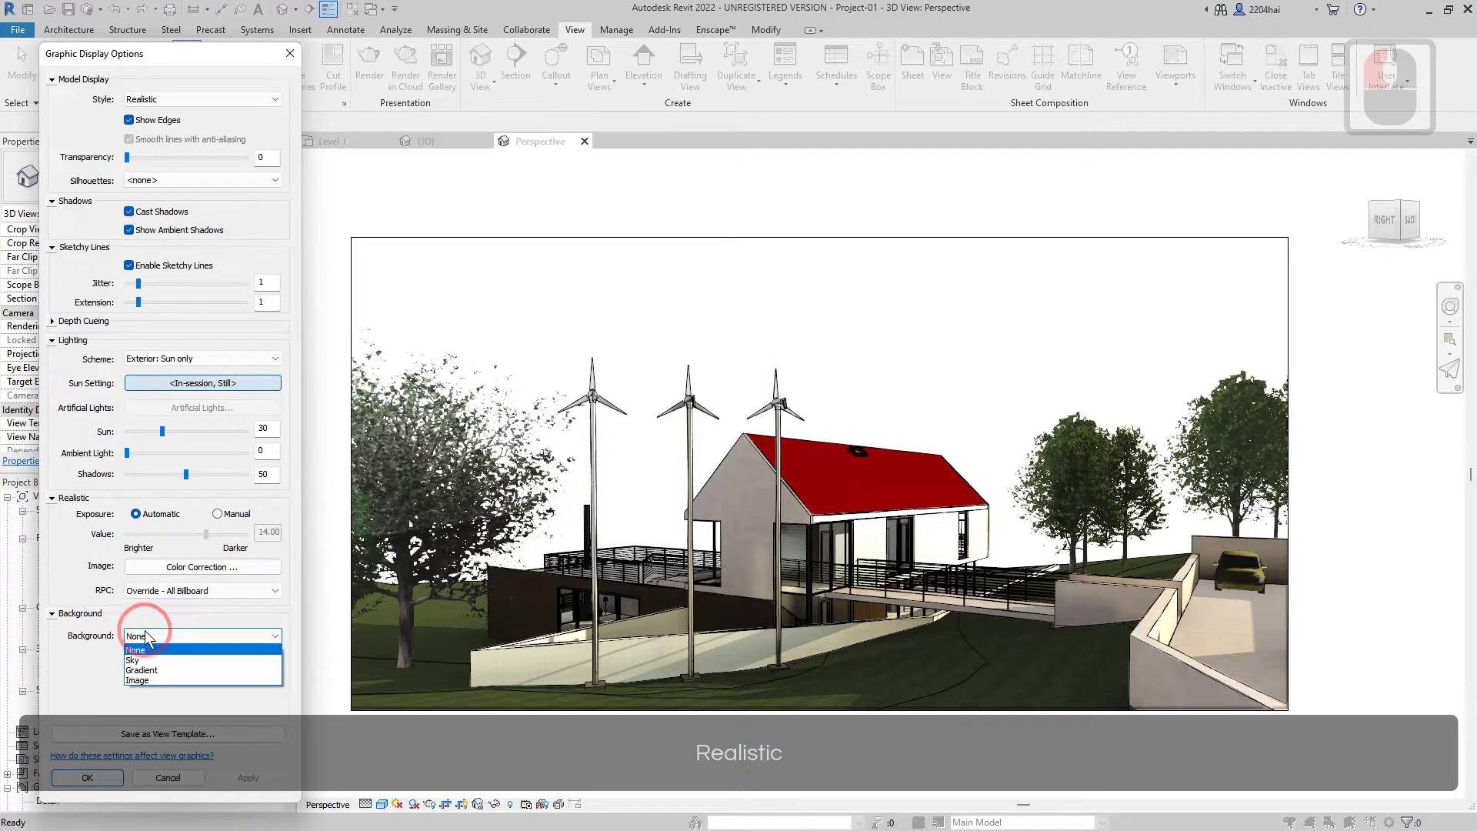
left_click(137, 661)
left_click(248, 779)
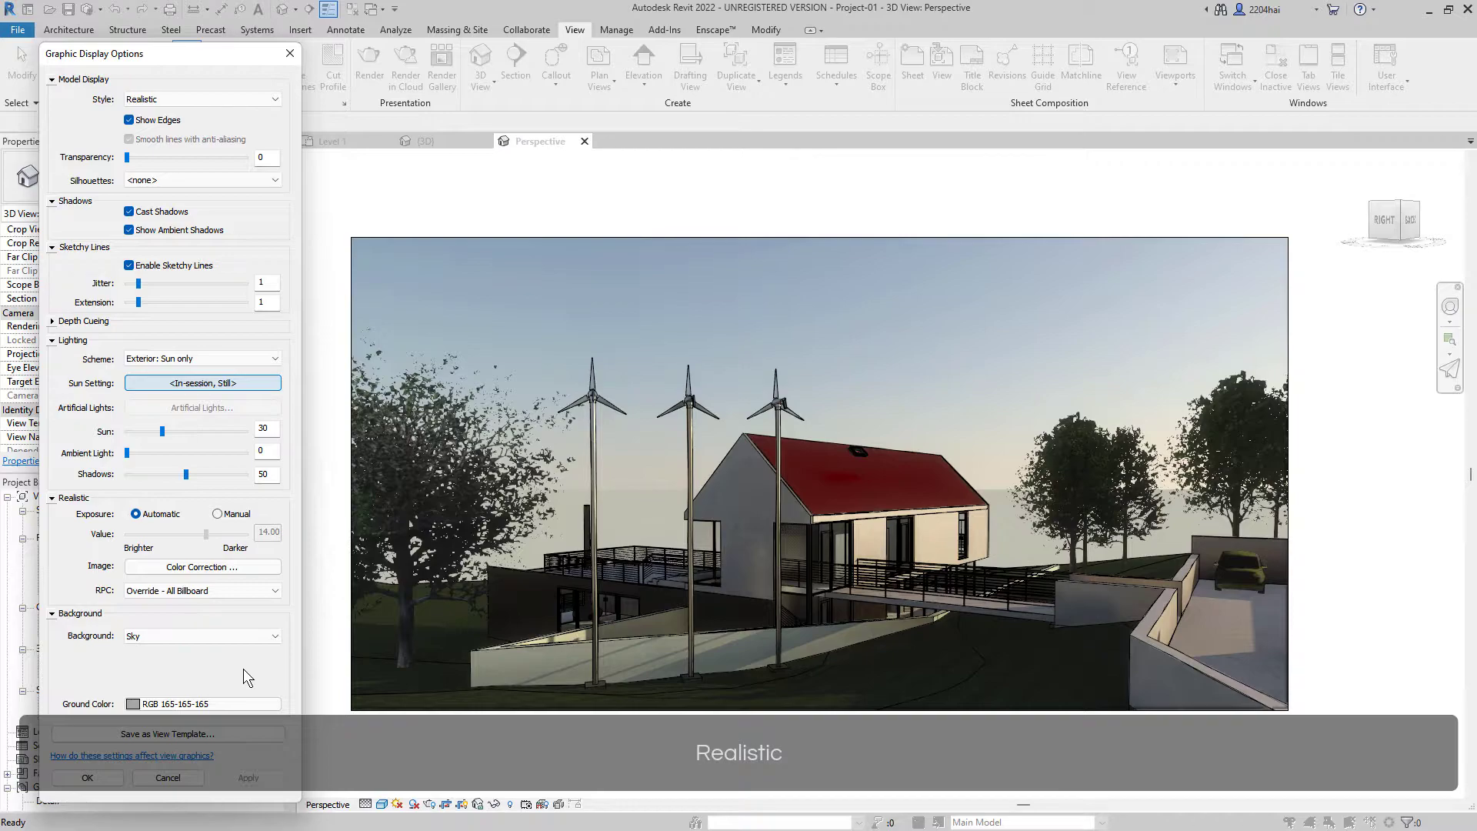
Step: Try a Gradient background on the perspective view, and restore and apply the Sky background
left_click(242, 639)
left_click(223, 668)
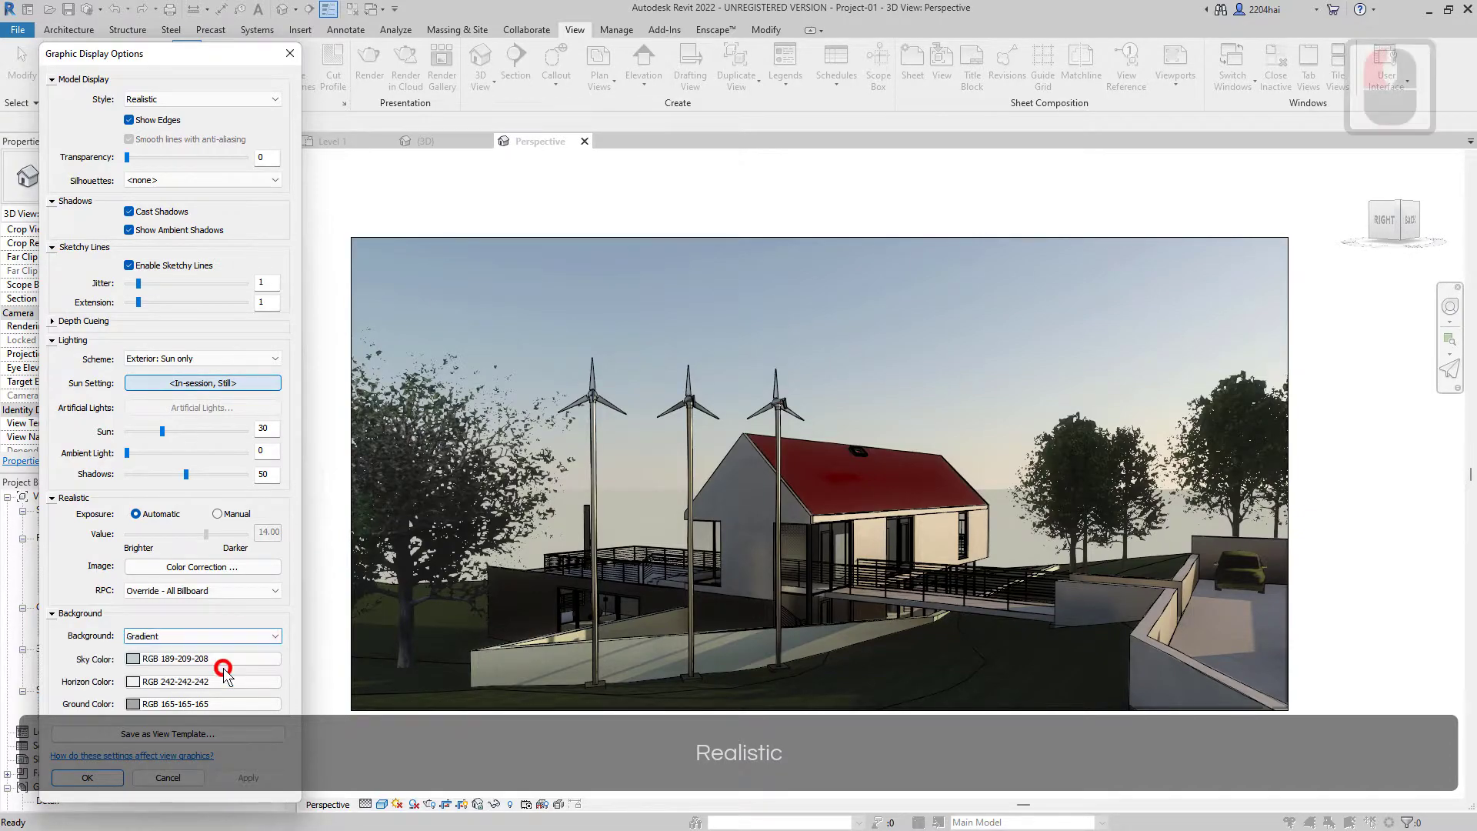
left_click(246, 777)
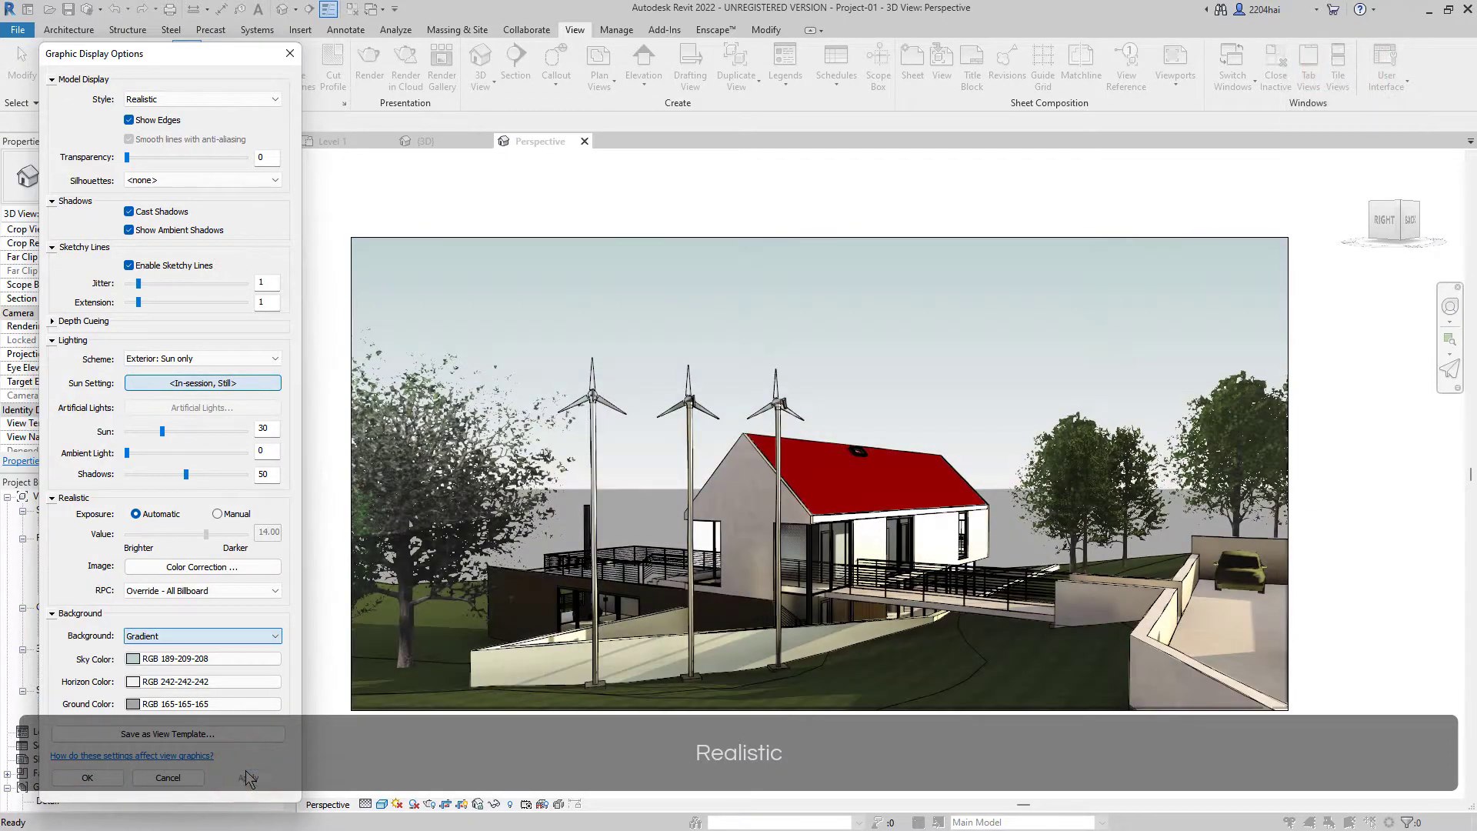
left_click(234, 636)
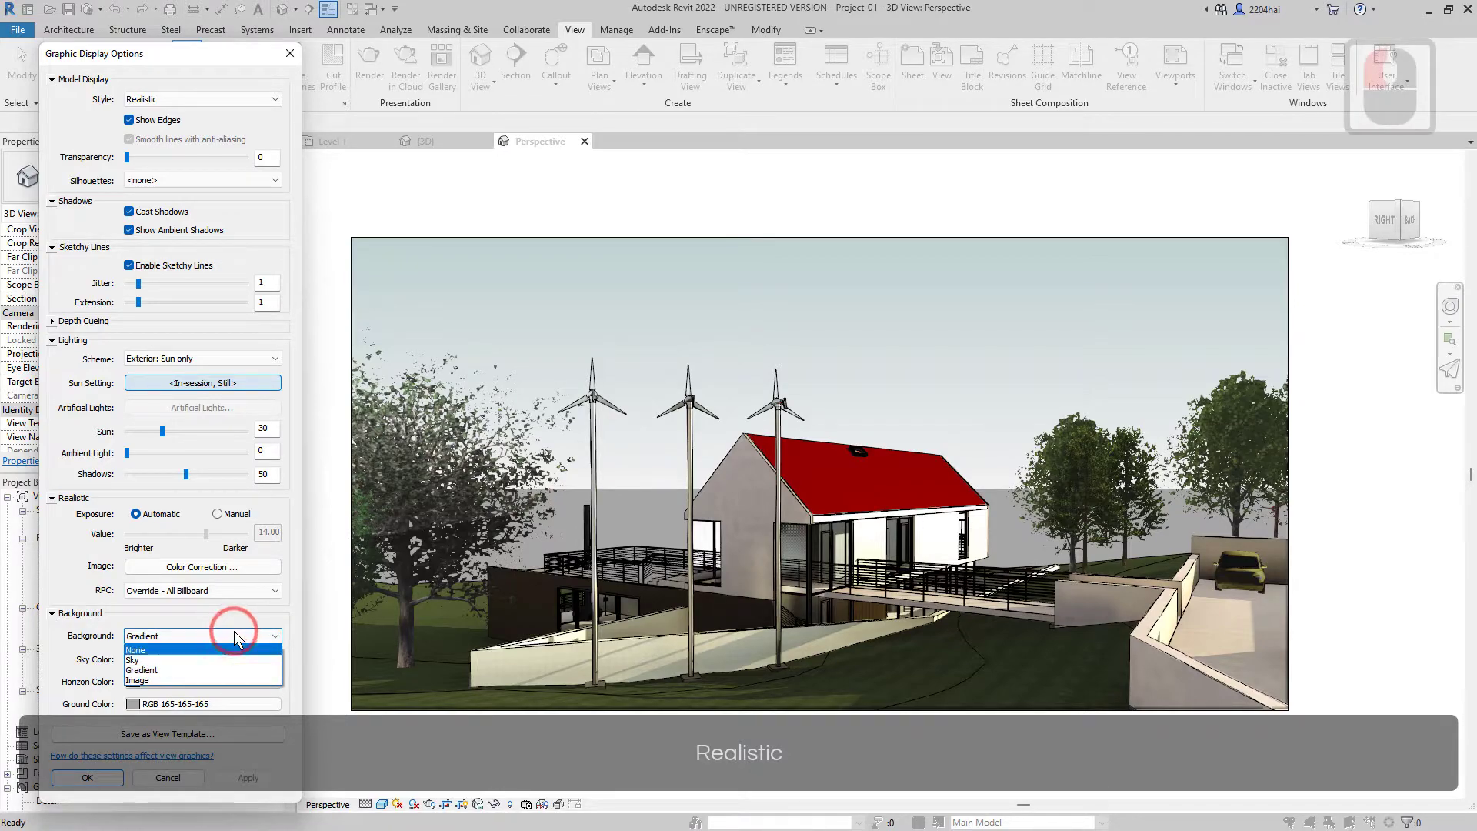
left_click(224, 660)
left_click(250, 774)
left_click(251, 779)
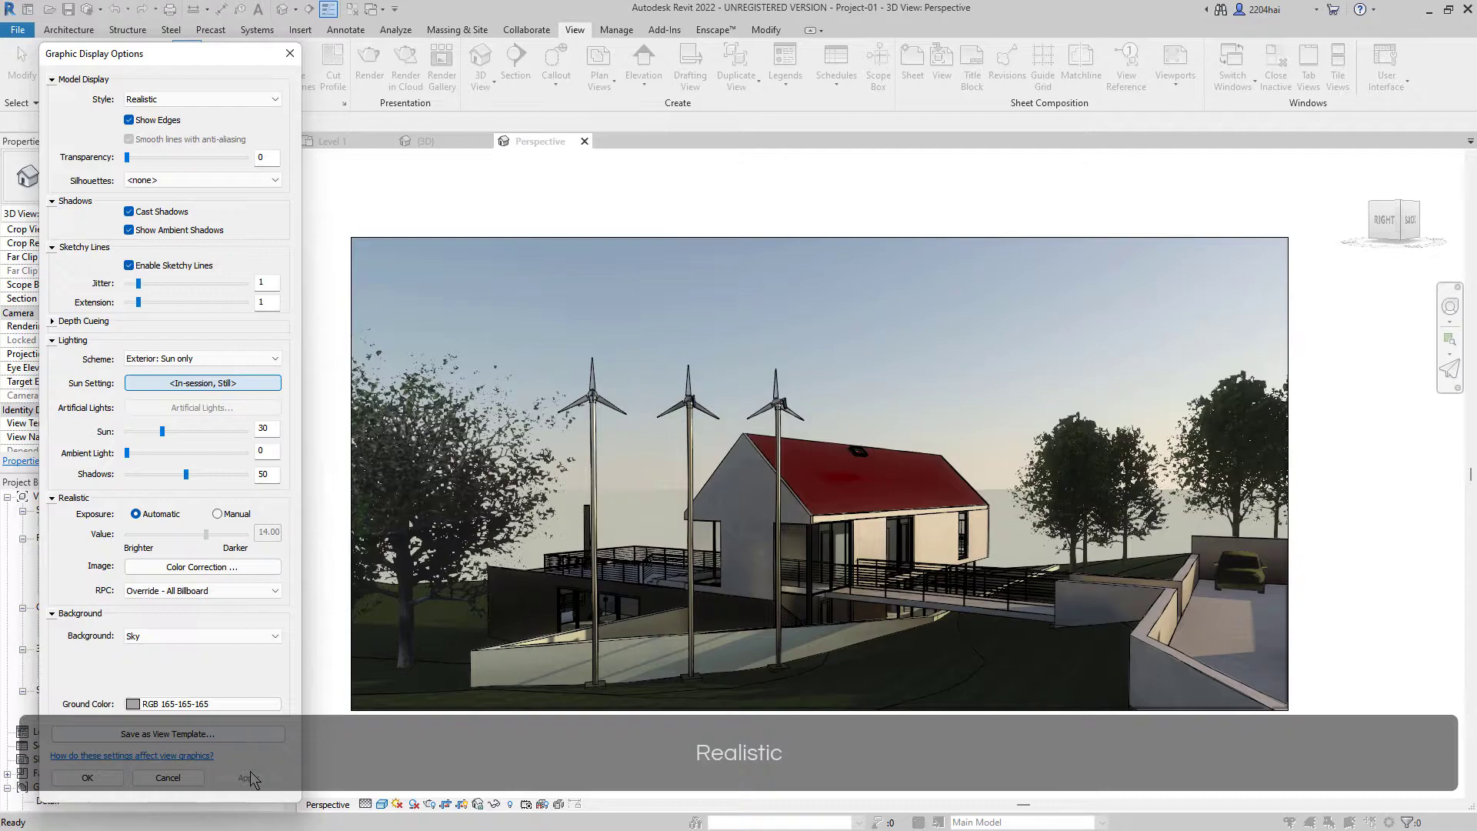
Step: Reopen the sun settings, set the Still solar study's time to 3:12 PM, and apply it
left_click(204, 385)
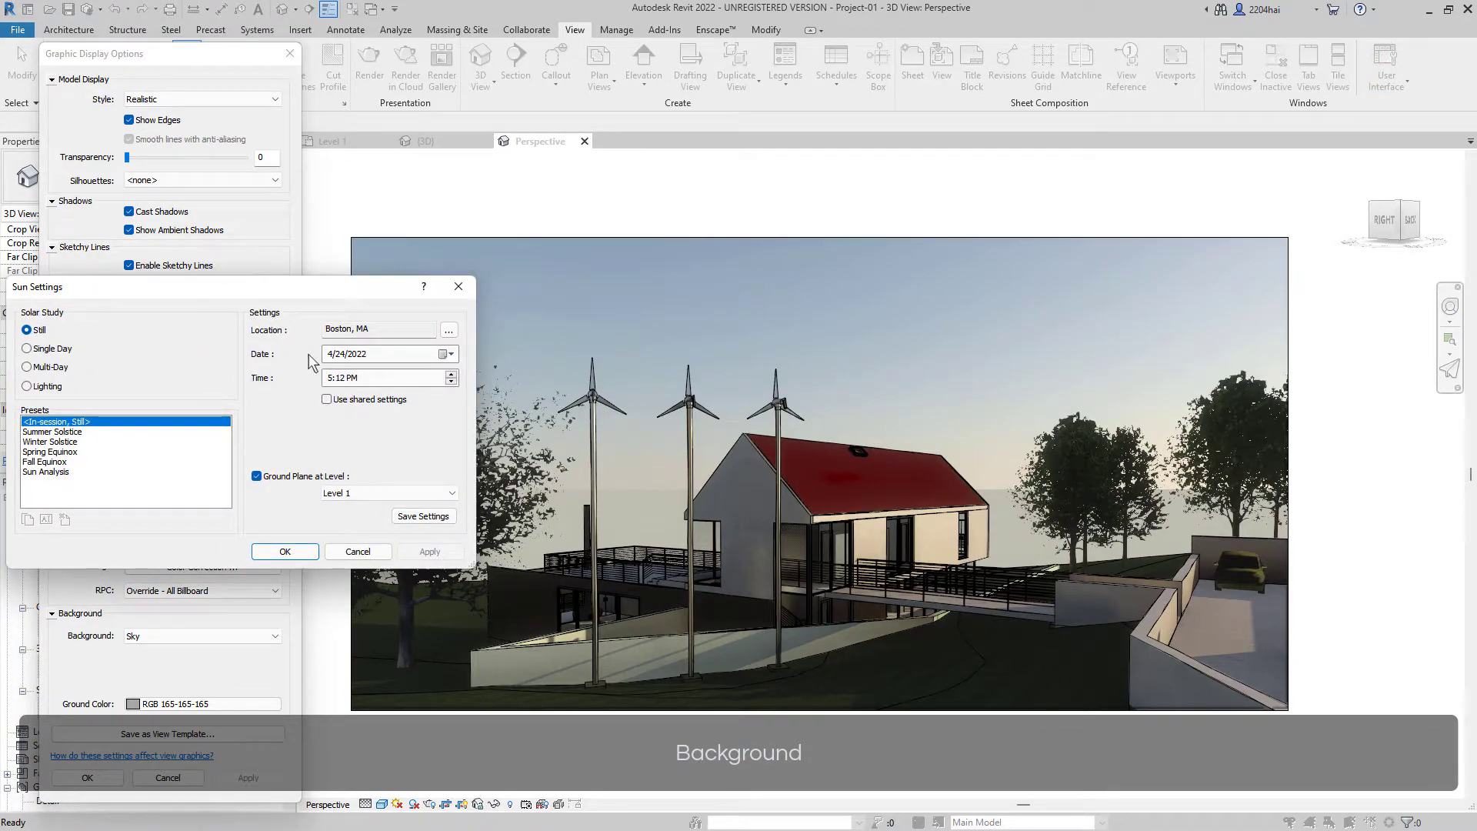
left_click(329, 378)
type("3")
left_click(430, 552)
double_click(340, 379)
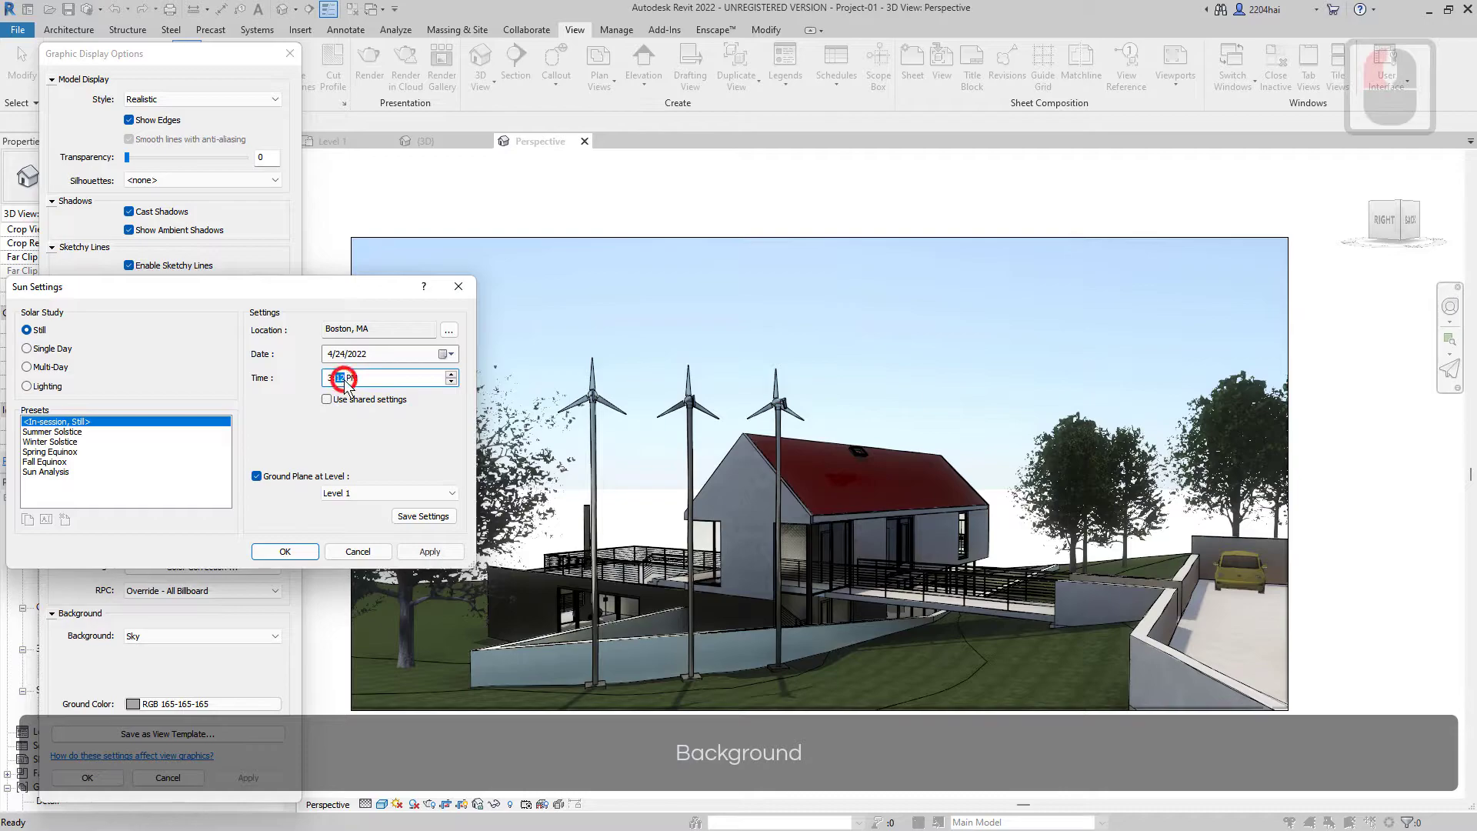
double_click(430, 552)
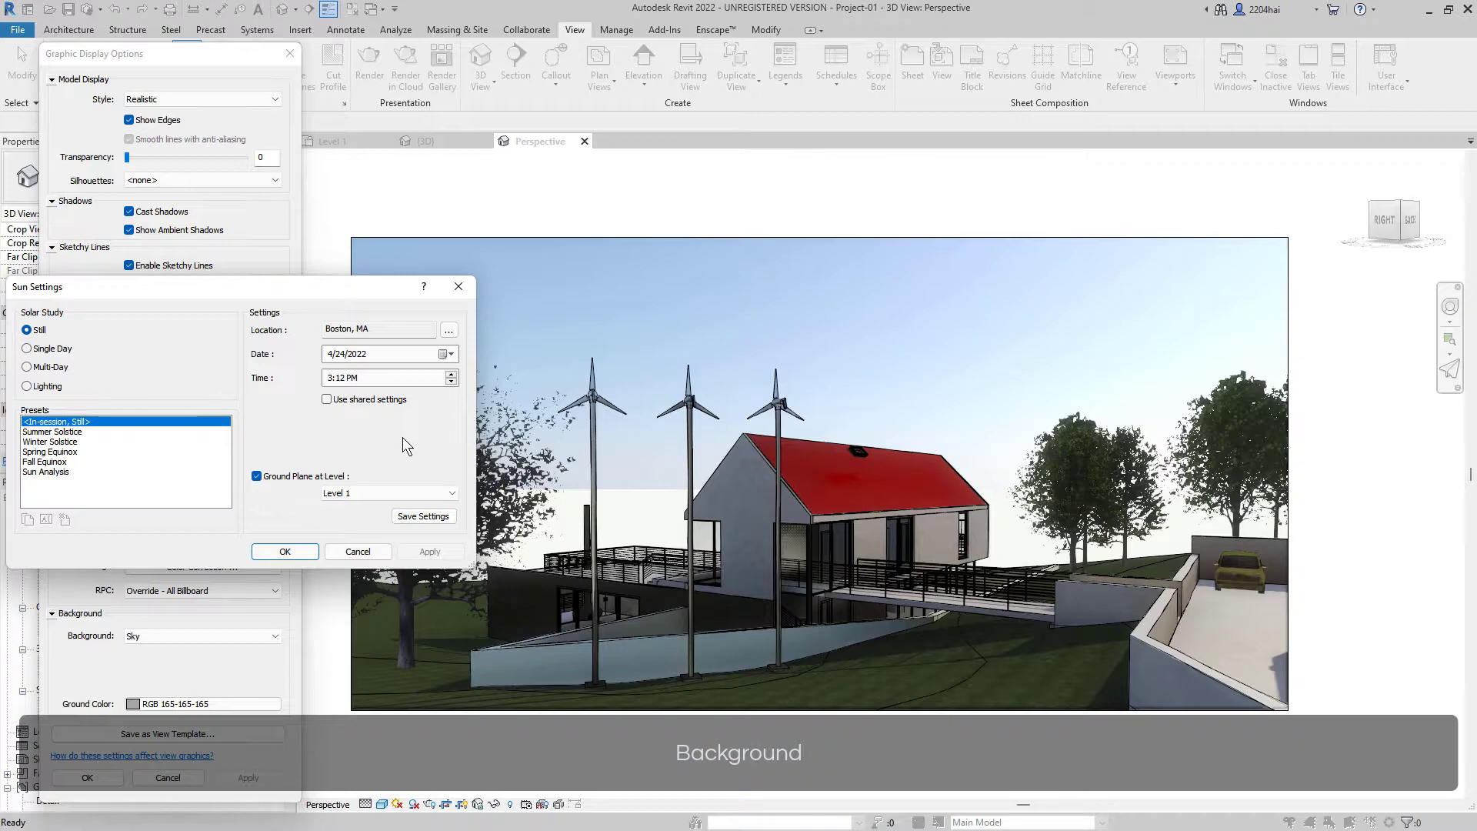
Step: Change the minutes of the Still solar study's time to make it 3:30 PM, and apply it
left_click(344, 381)
type("30")
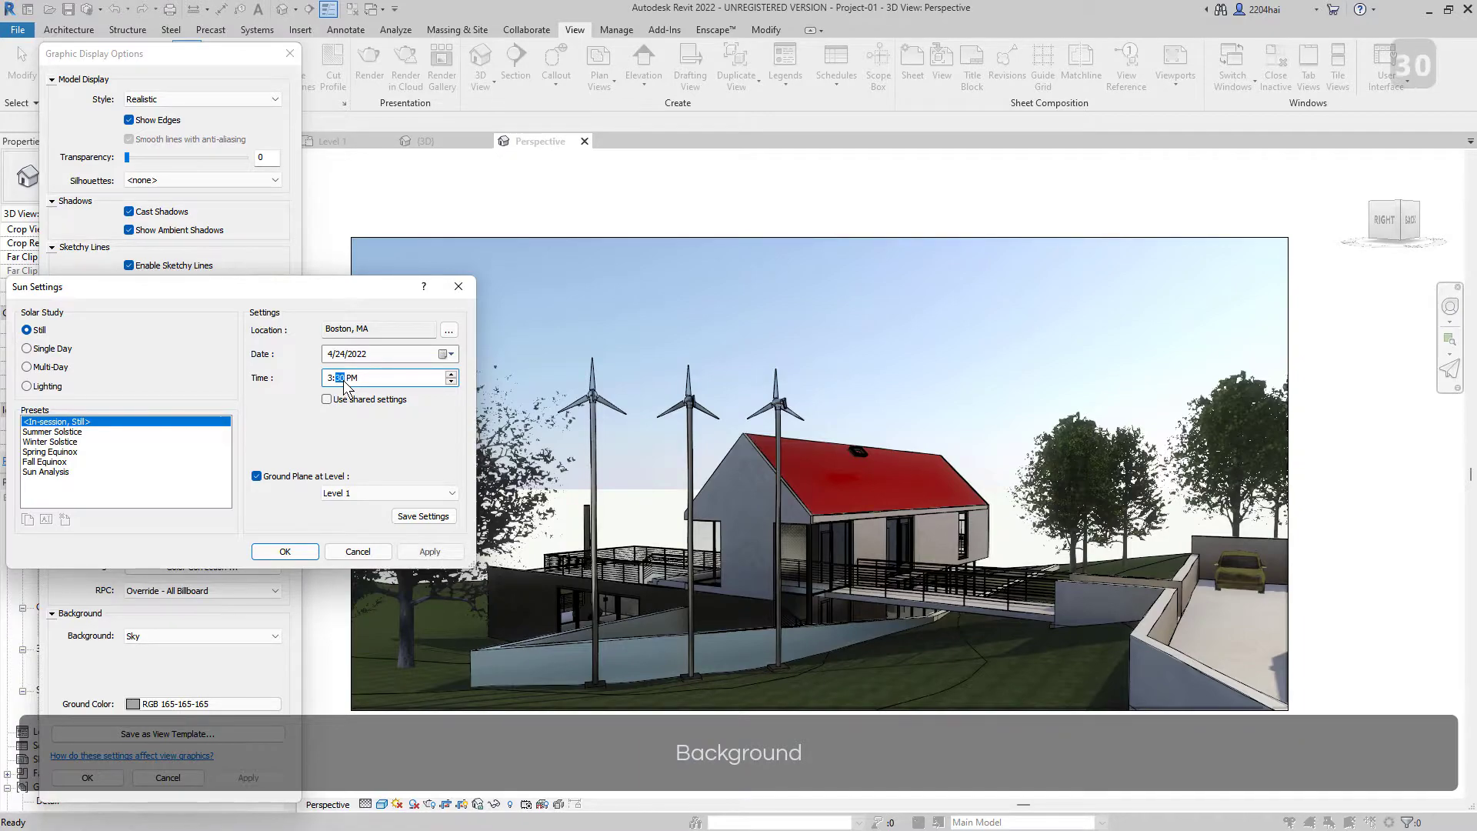
left_click(430, 552)
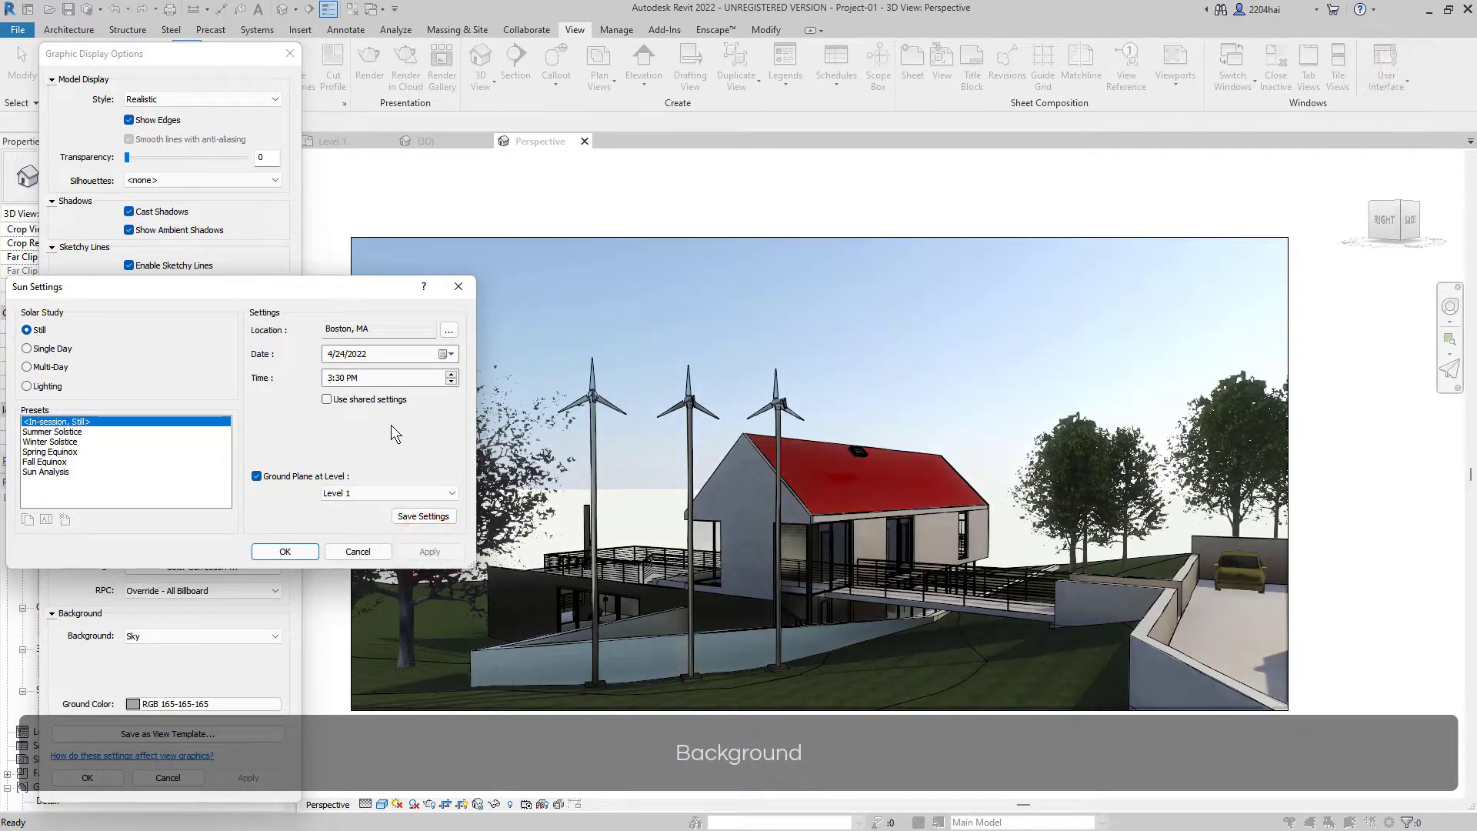
Step: Close the sun settings, set the Sky background's ground color to RGB 128-128-128, and accept the perspective view's display options
left_click(280, 554)
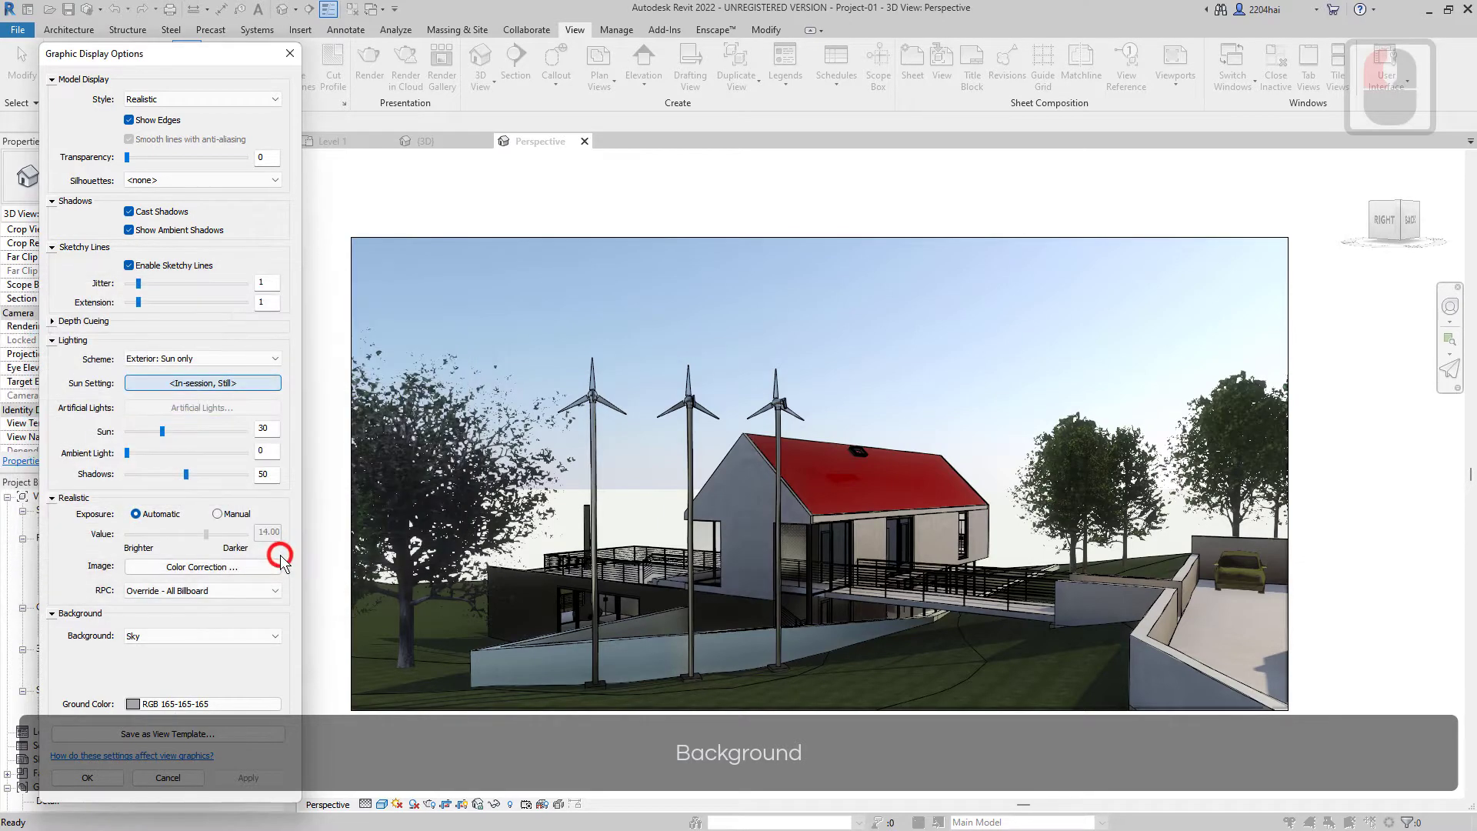
left_click(229, 701)
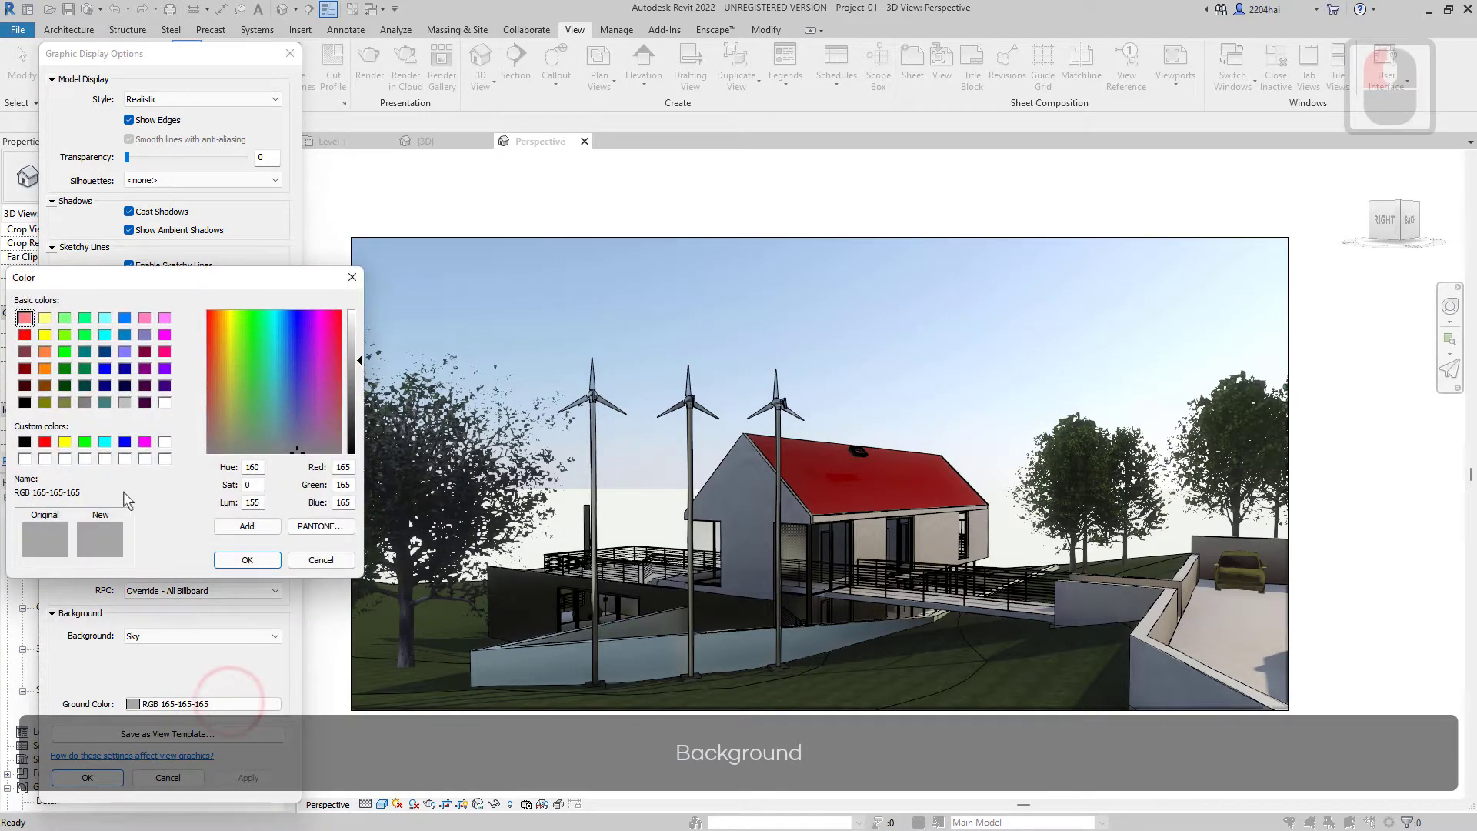
left_click(85, 402)
left_click(247, 559)
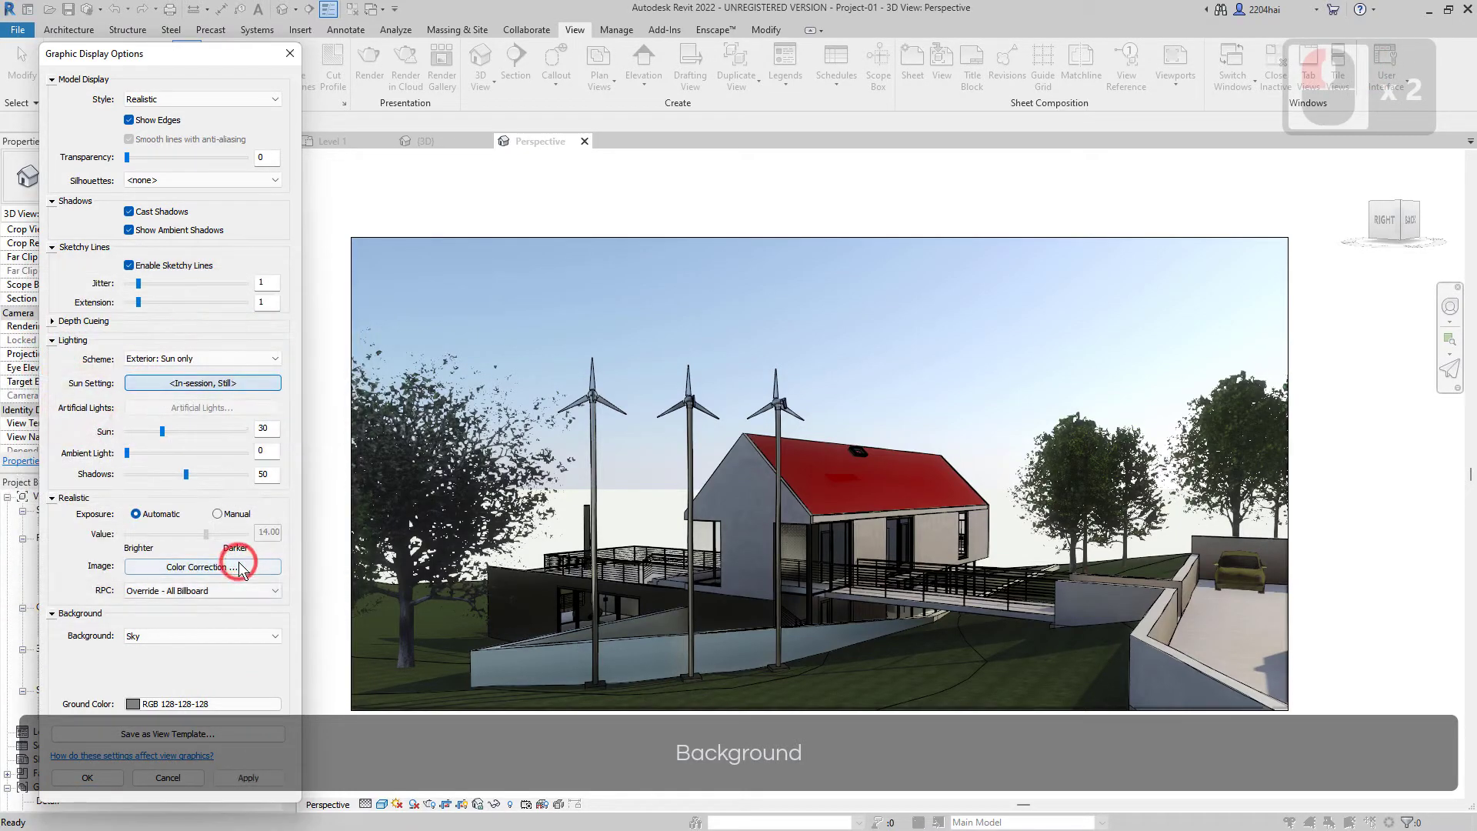
left_click(248, 778)
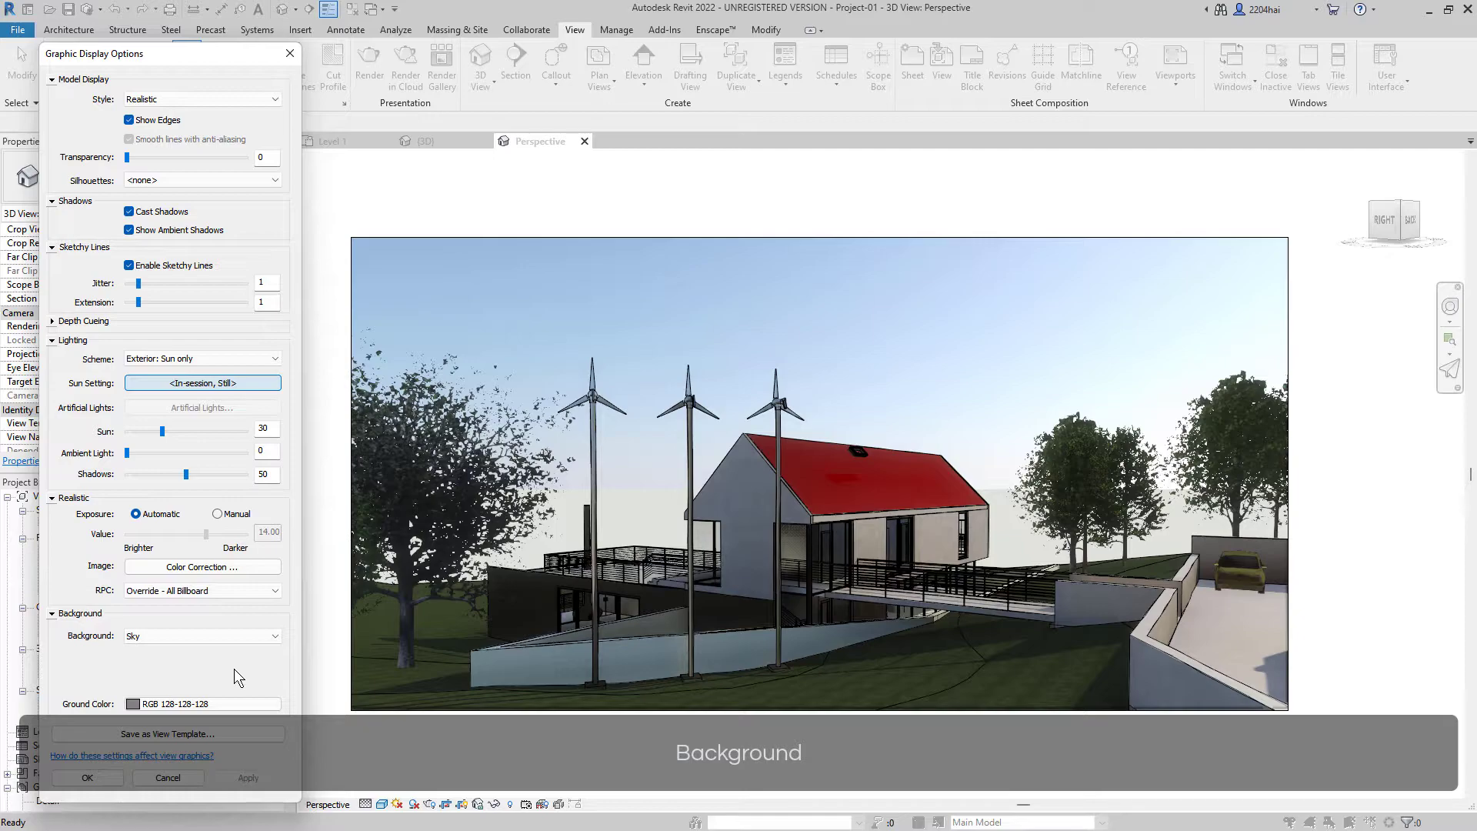
left_click(107, 778)
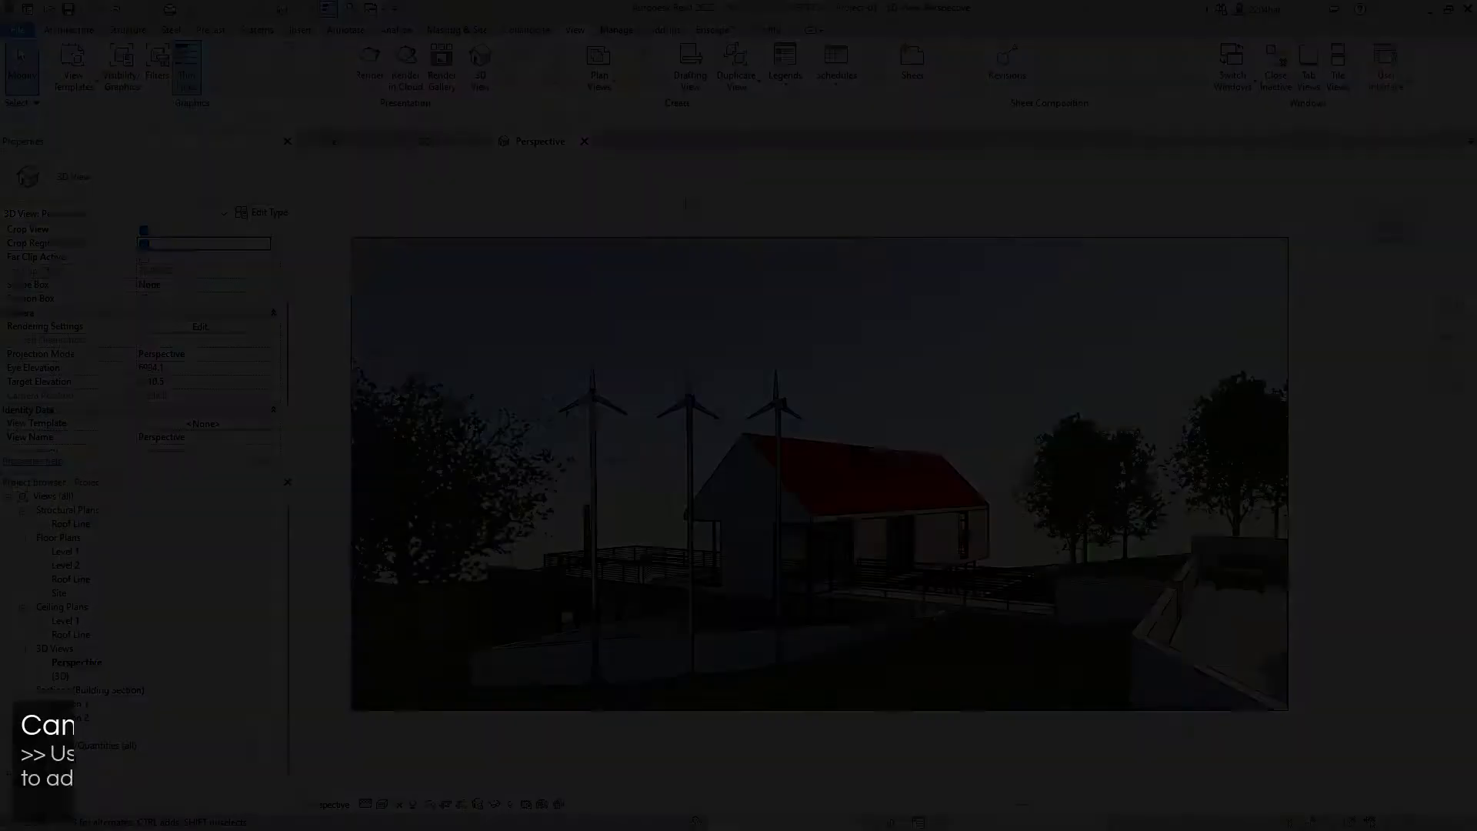
left_click(686, 192)
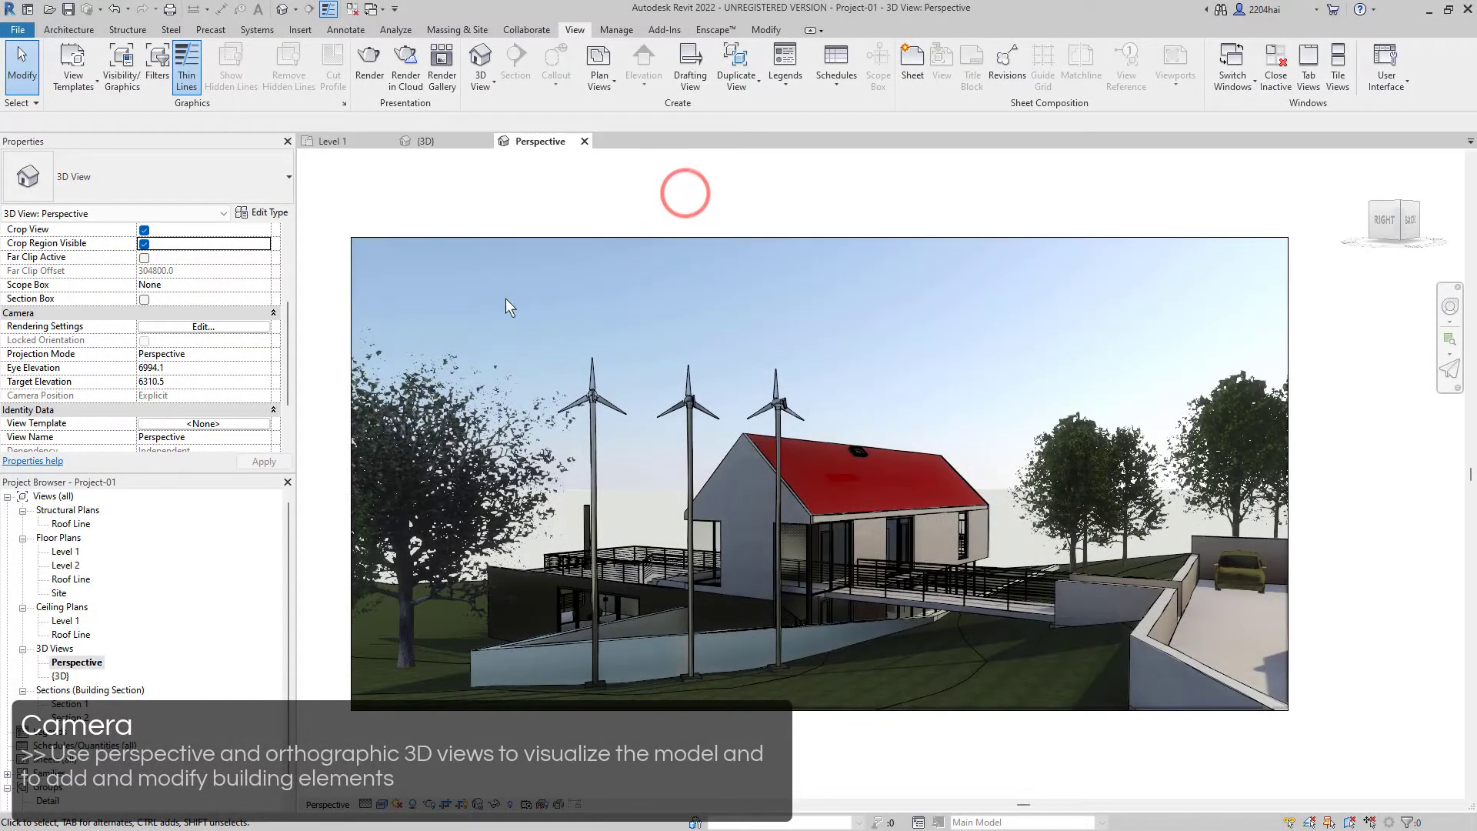
Step: In the Level 1 floor plan, place a camera at the hall end of Kitchen & Dining, targeting straight past the room's far end
double_click(67, 553)
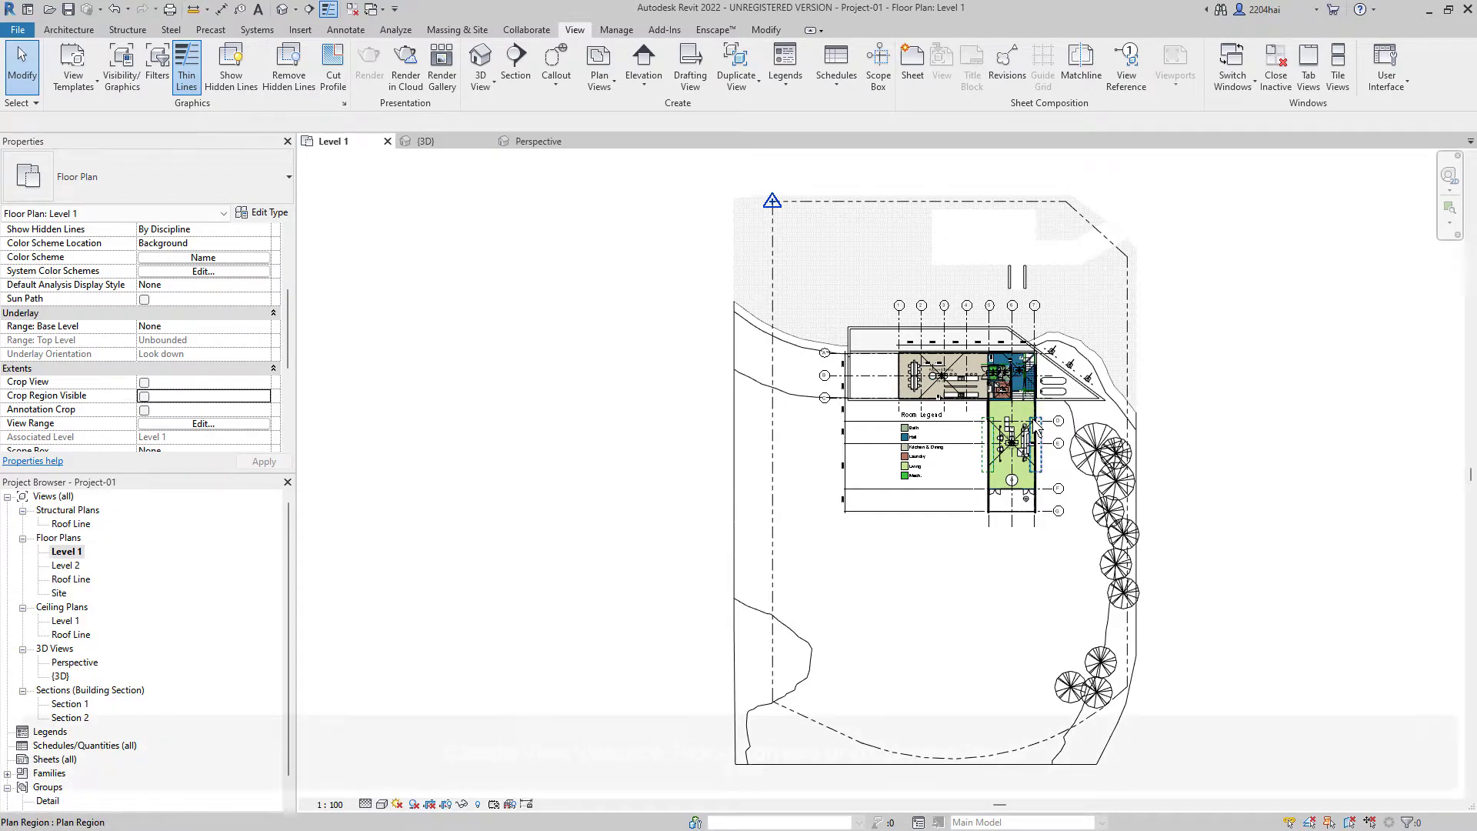
scroll(1037, 427, "up", 8)
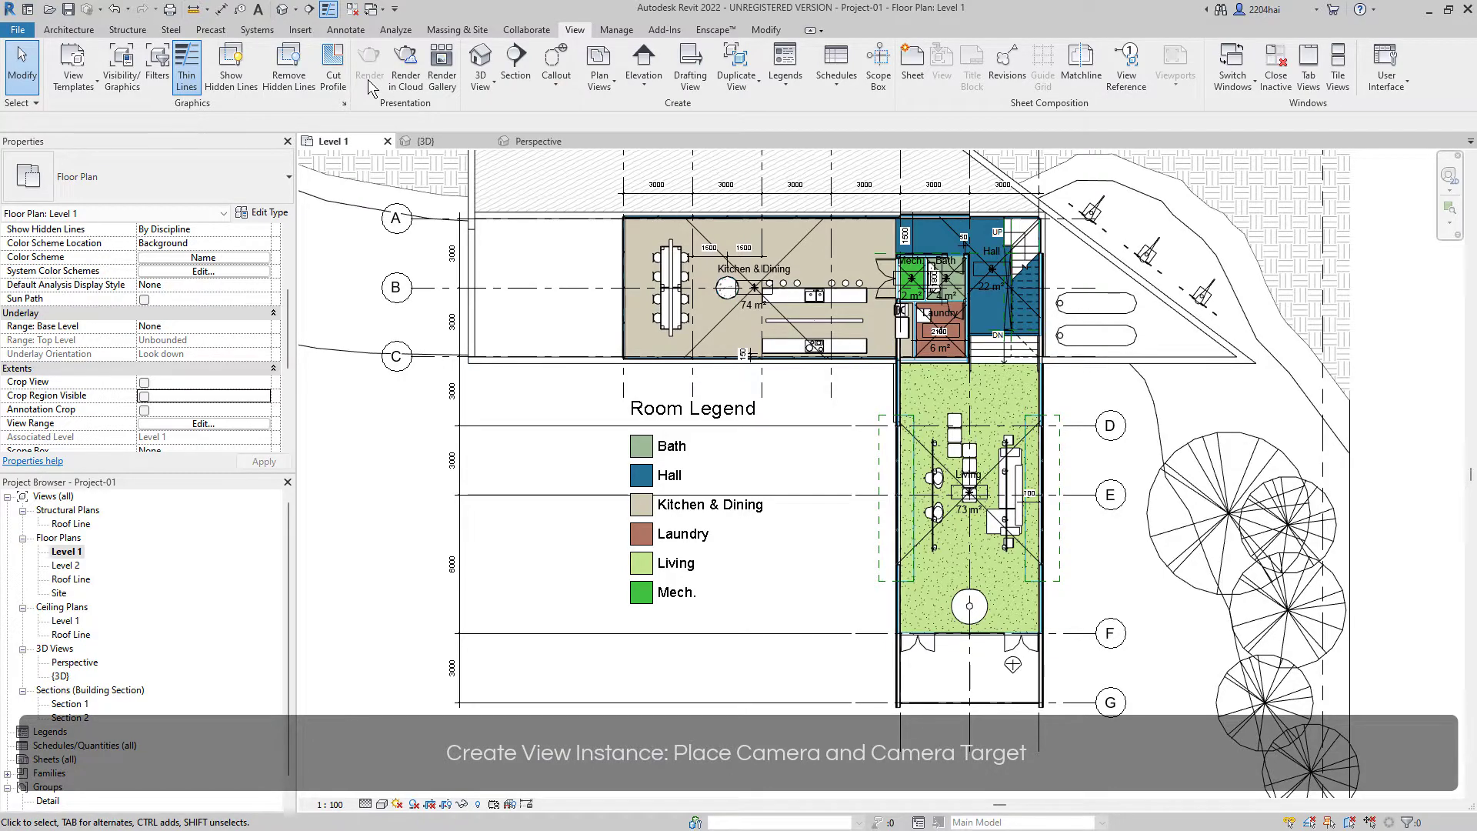
left_click(492, 88)
left_click(499, 144)
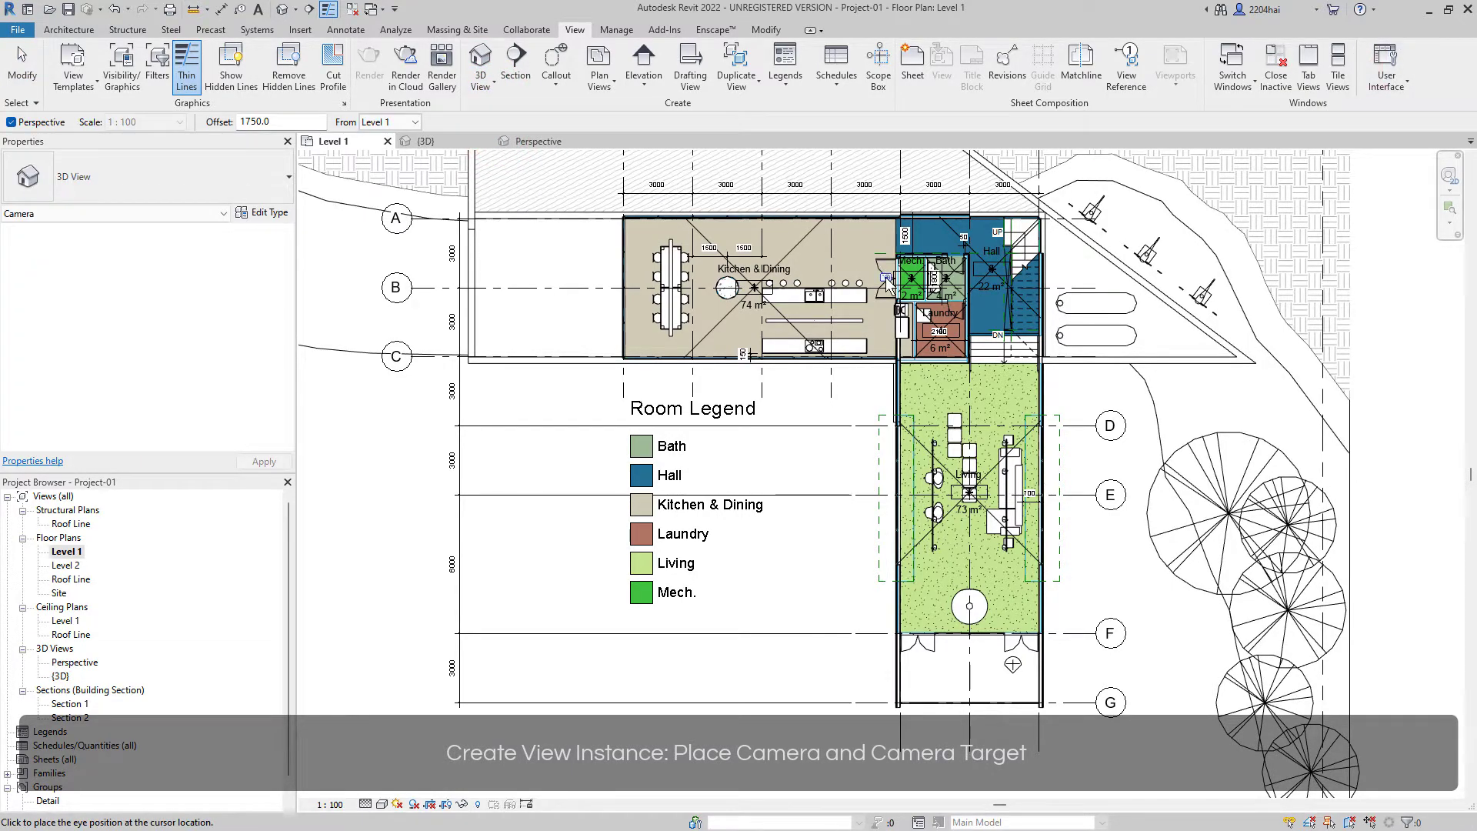
left_click(887, 278)
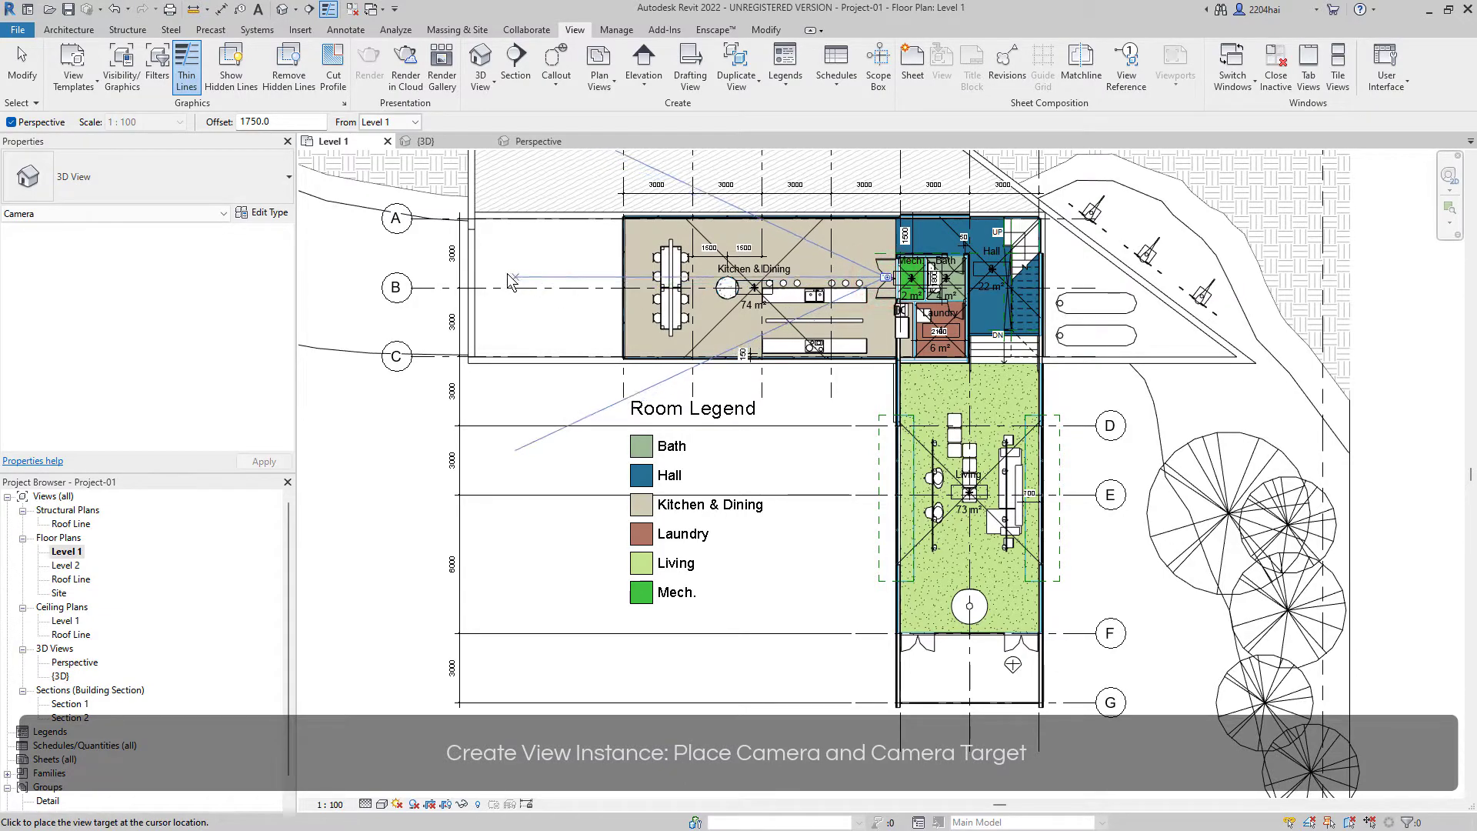
left_click(364, 276)
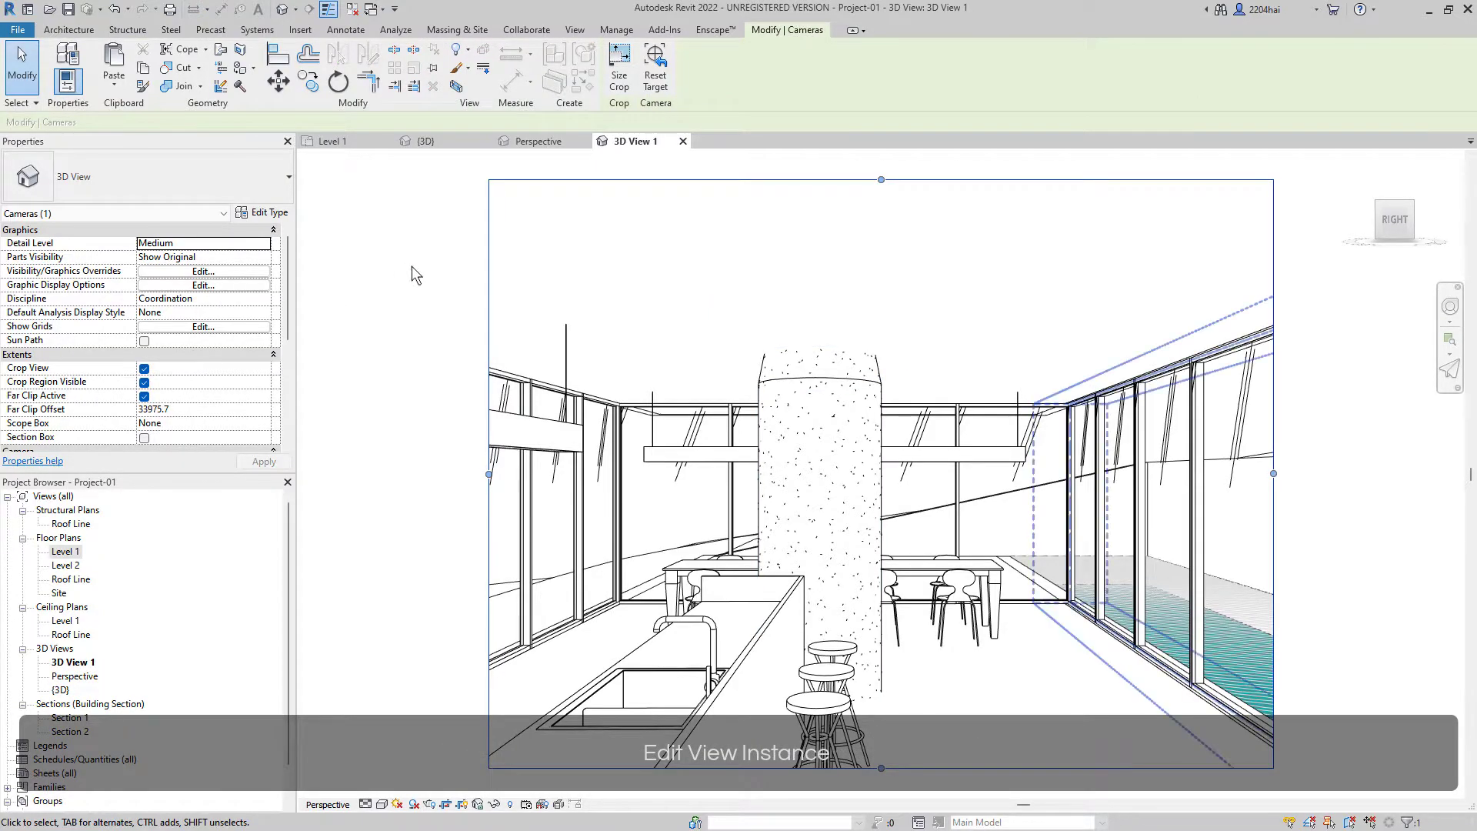
Step: Resize the interior view's crop region by lowering its top edge, extending its left edge outward and slightly trimming its right edge
left_click_drag(882, 180, 882, 297)
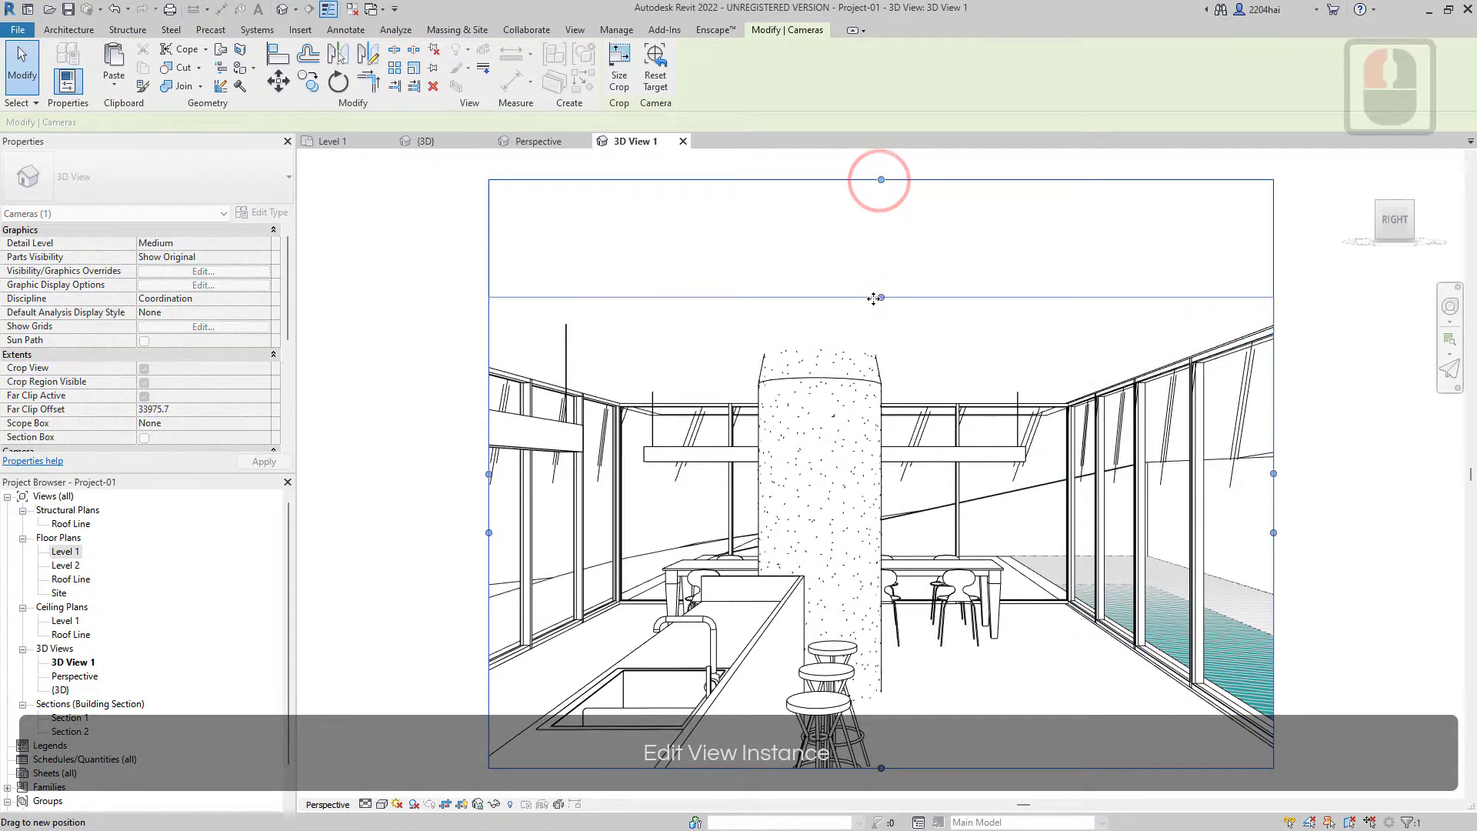
left_click_drag(490, 533, 411, 533)
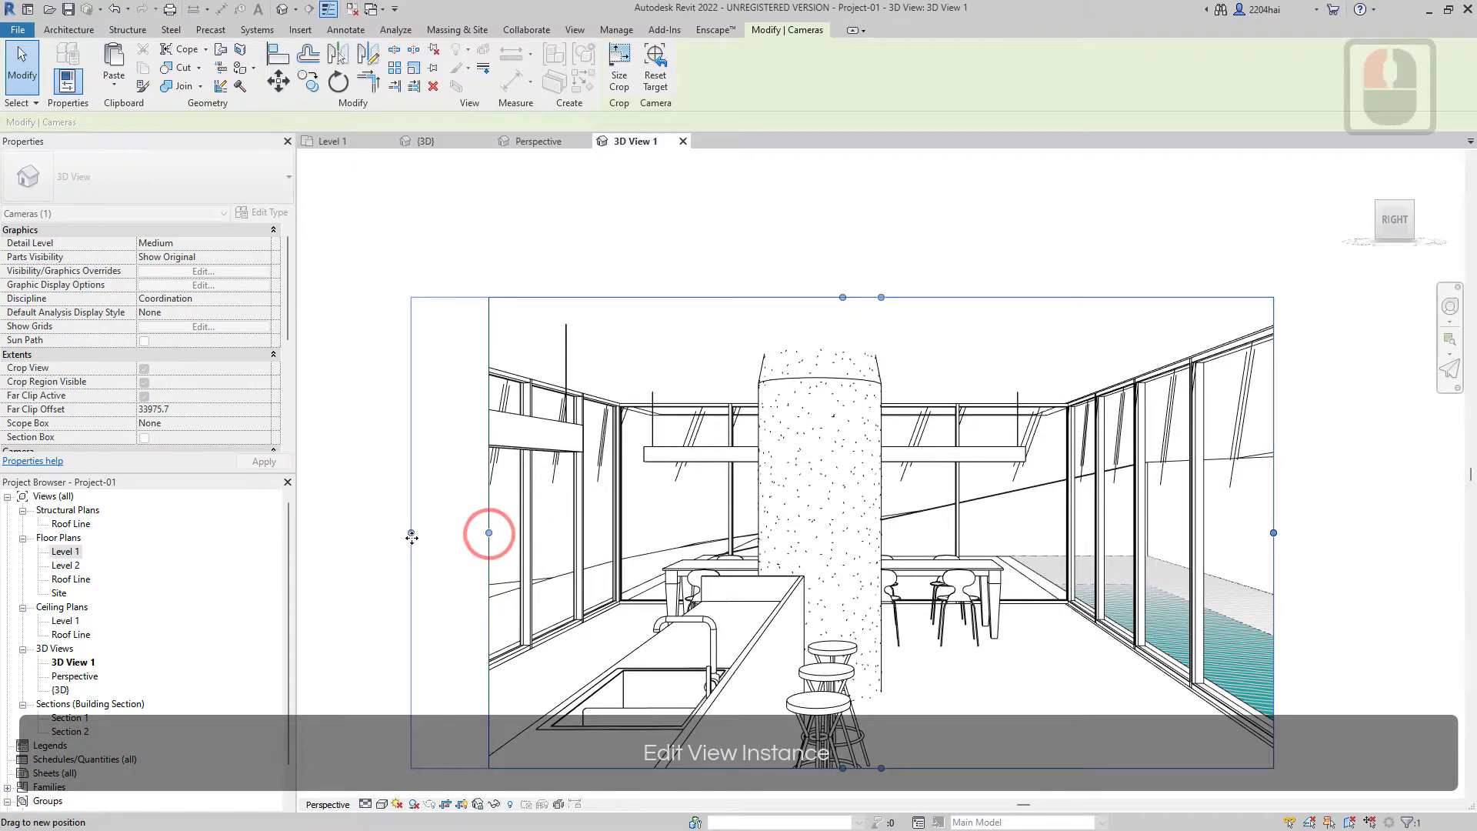
scroll(994, 248, "down", 4)
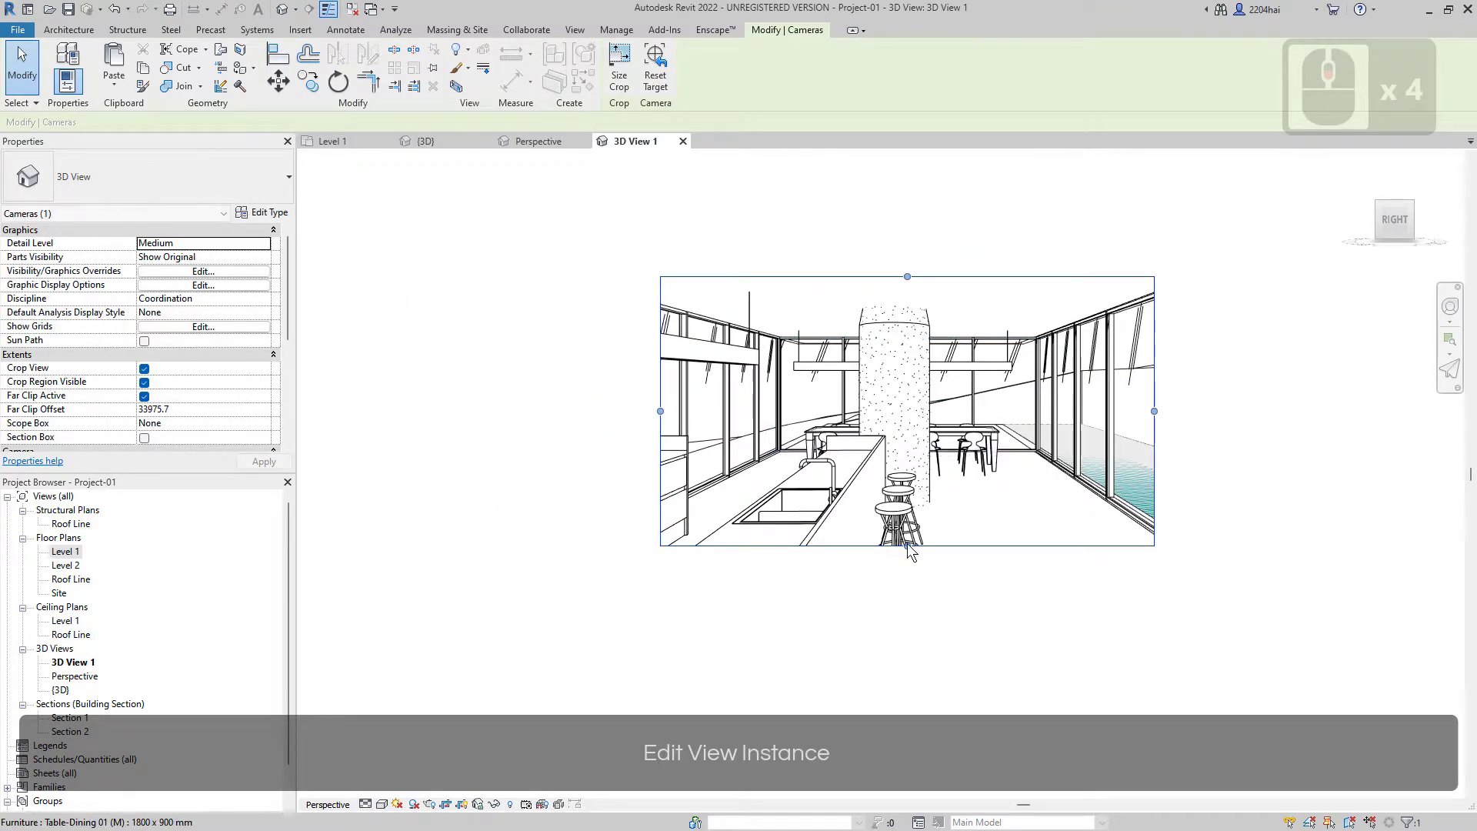
mouse_move(907, 545)
left_mouse_down()
mouse_move(907, 574)
mouse_move(897, 544)
left_mouse_up()
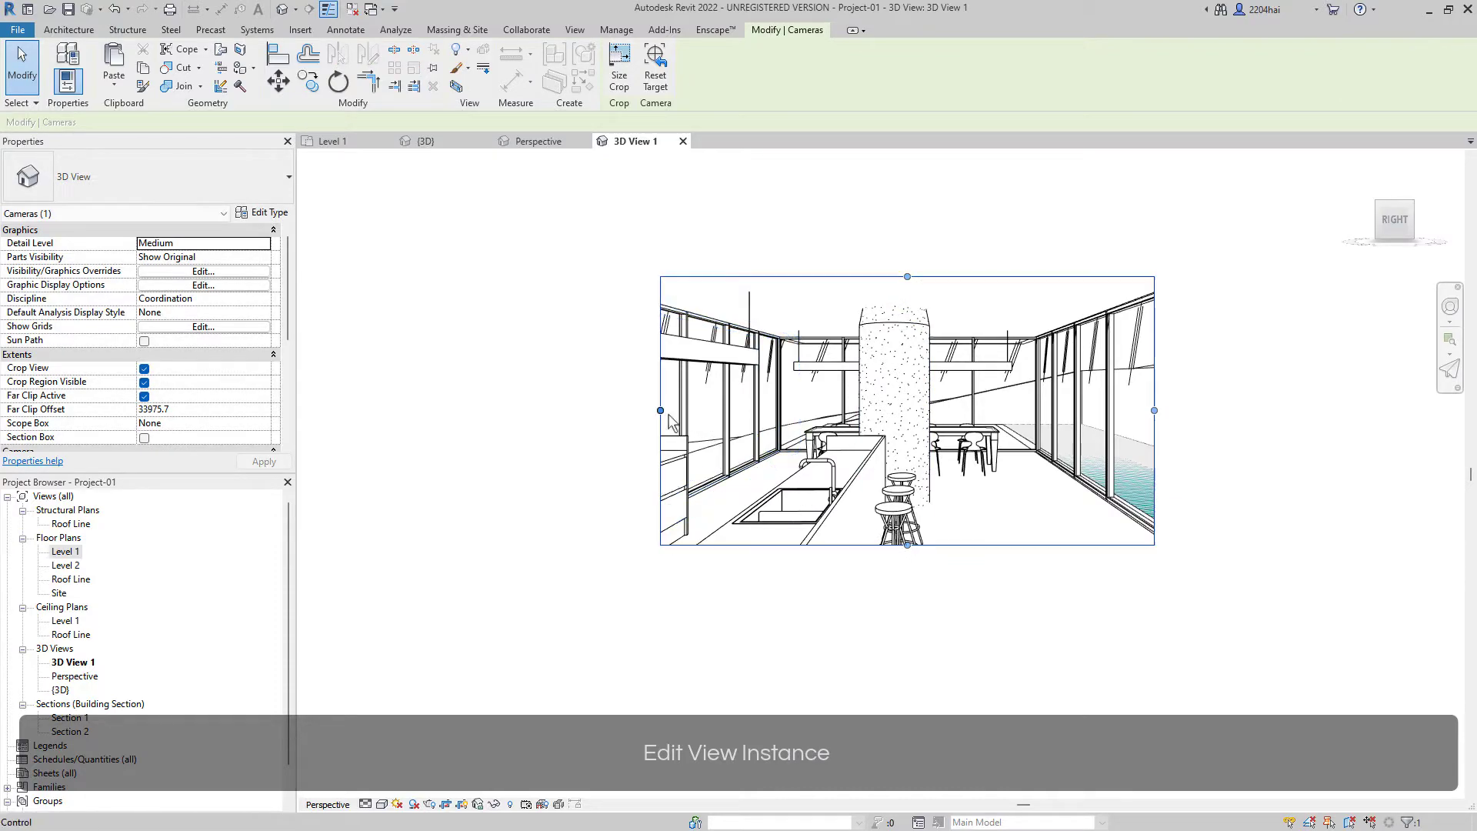
left_click_drag(660, 411, 646, 414)
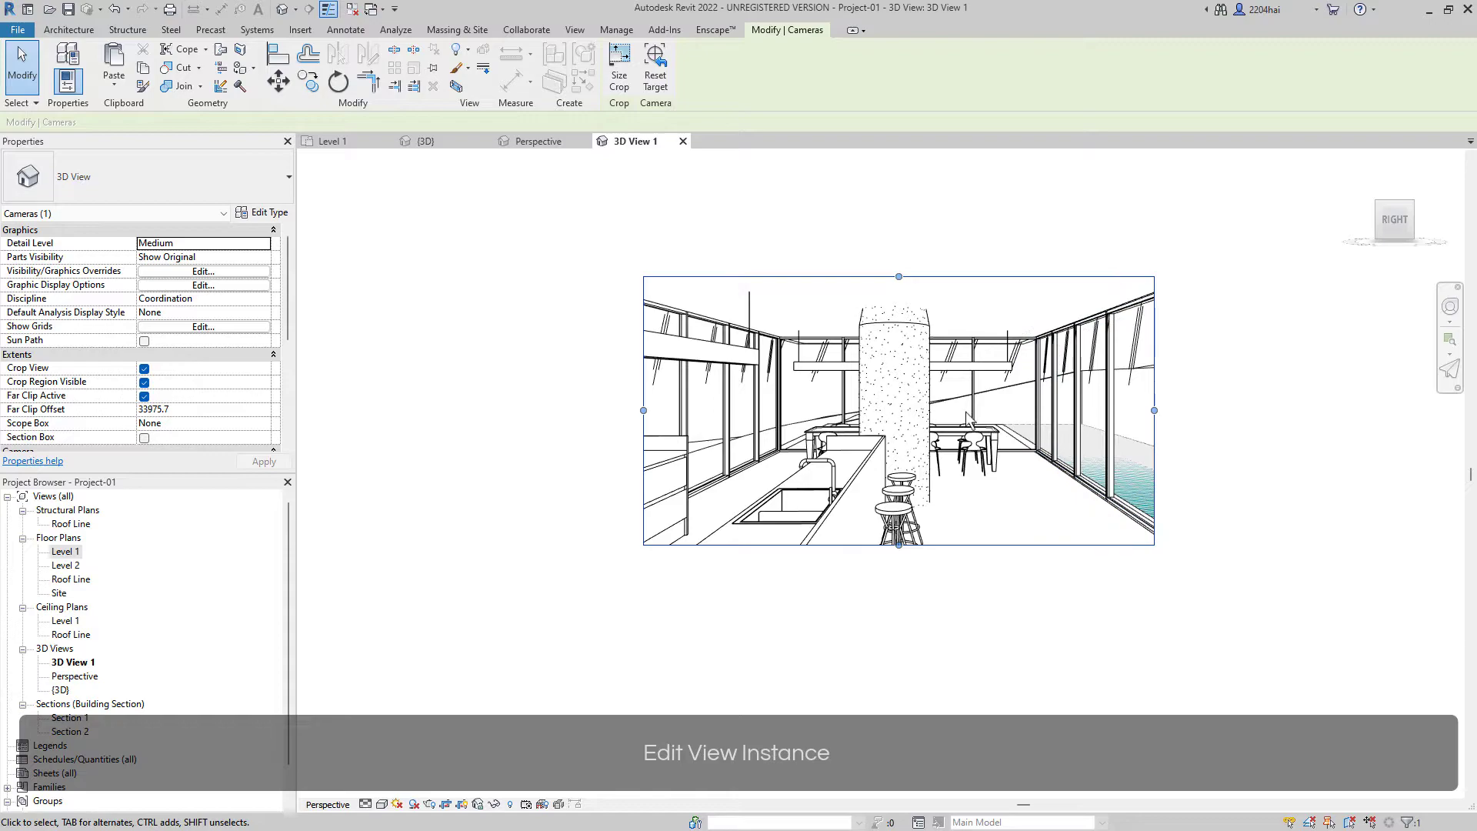
left_click_drag(1154, 411, 1152, 410)
double_click(1235, 432)
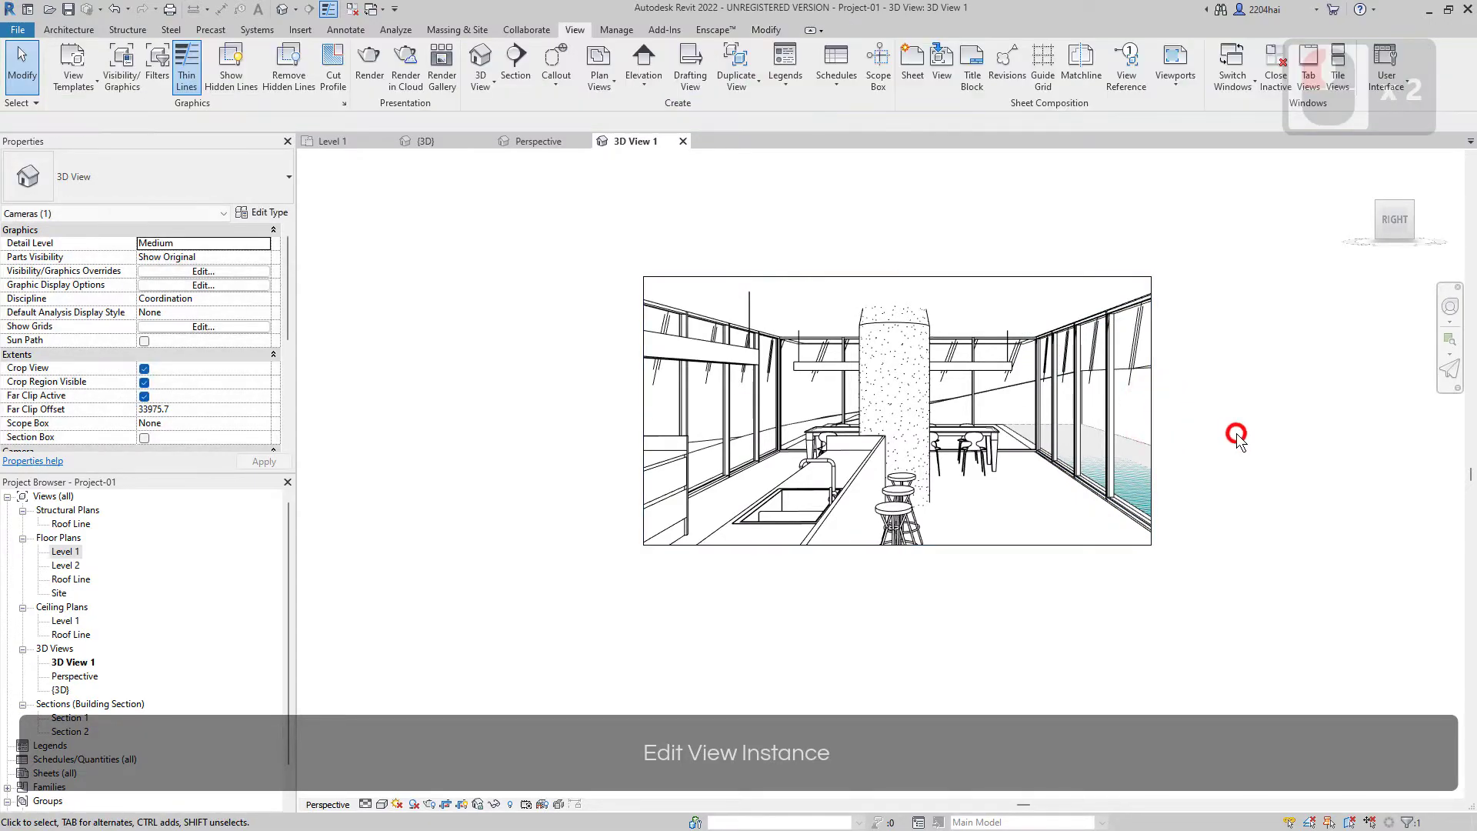
Step: Set the interior view's visual style to Realistic and enable cast shadows and ambient shadows in its graphic display options
left_click(382, 805)
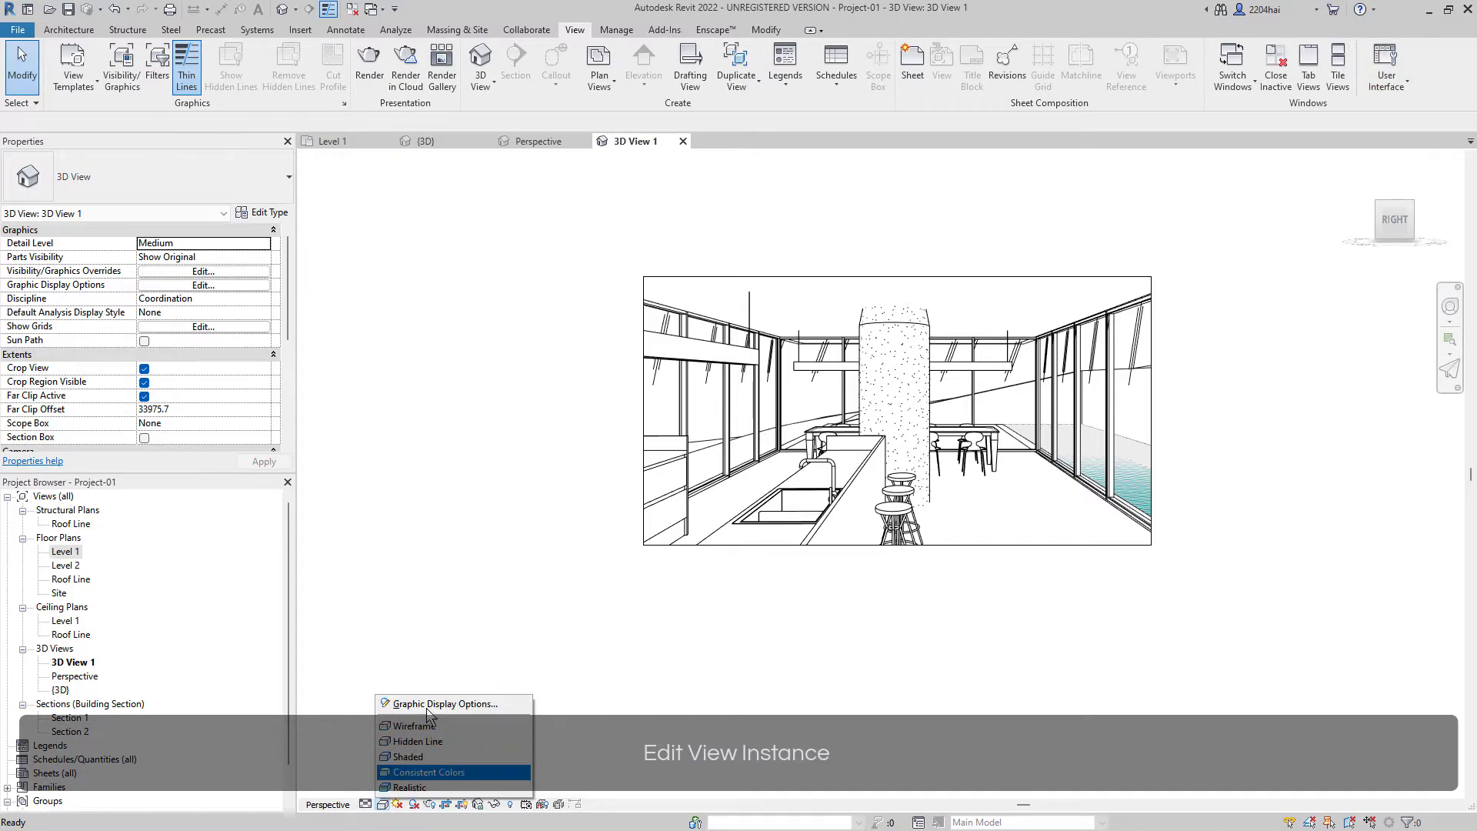
left_click(428, 787)
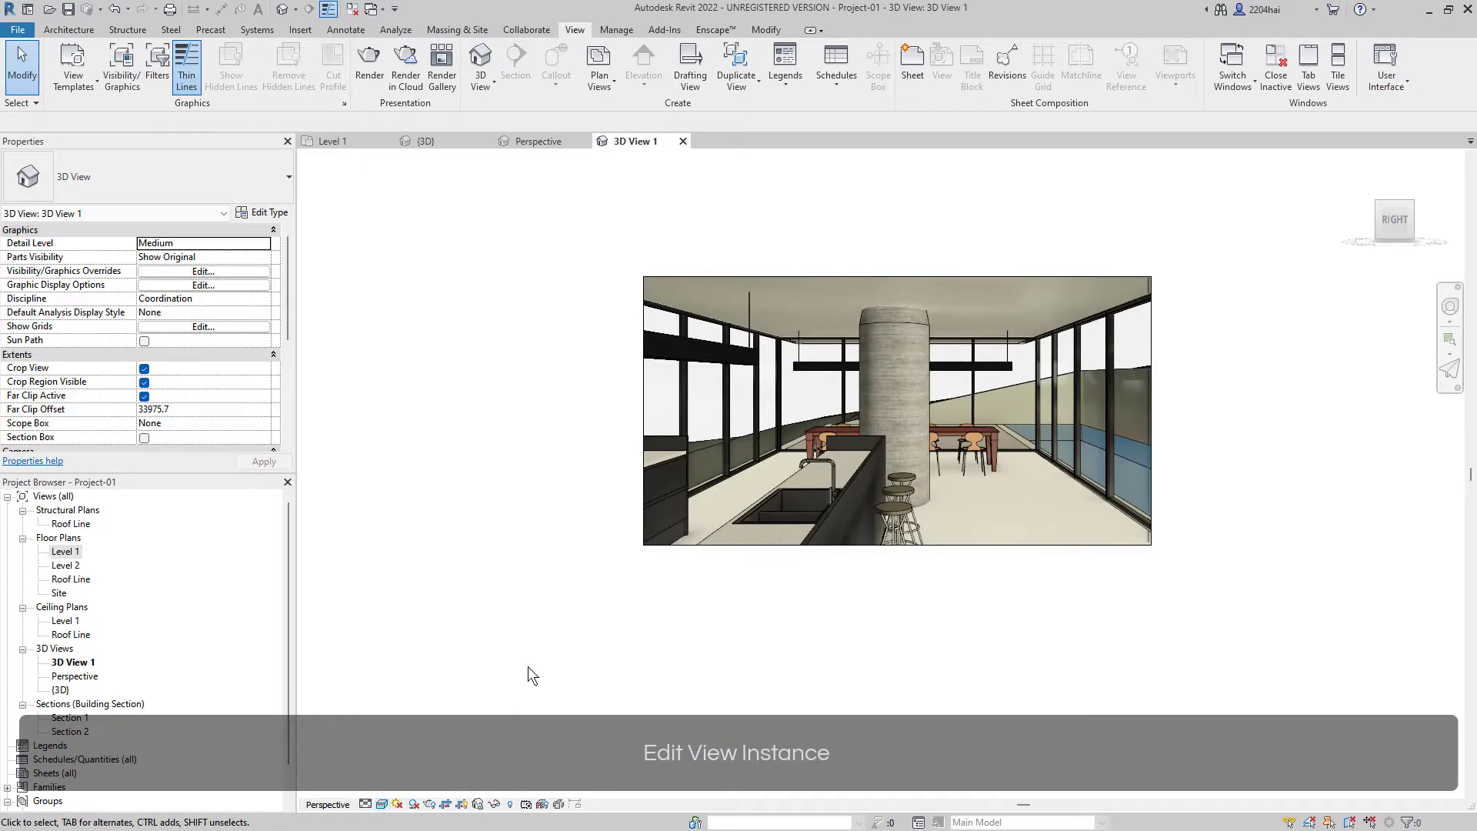
left_click(382, 804)
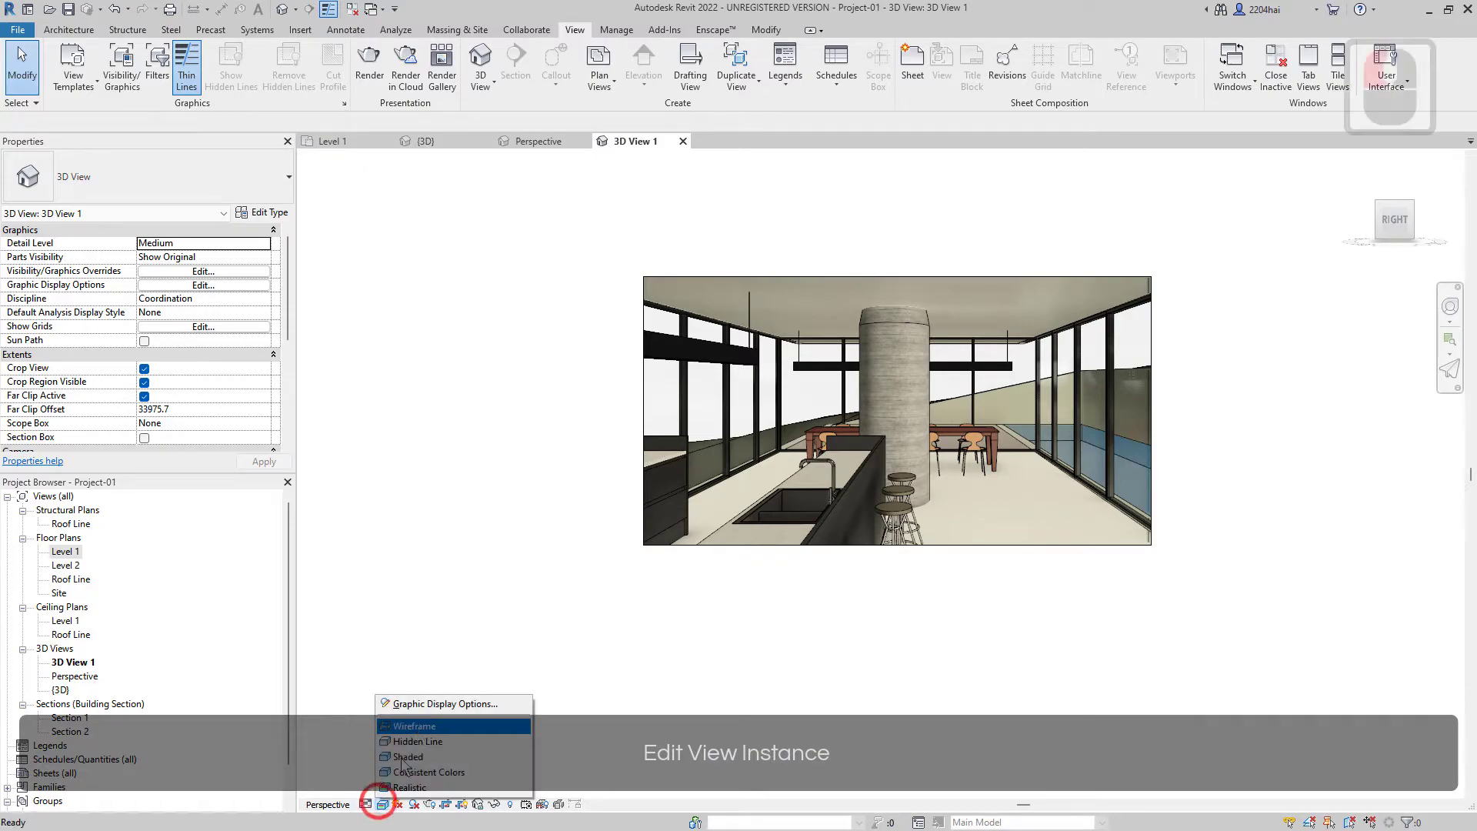
left_click(428, 702)
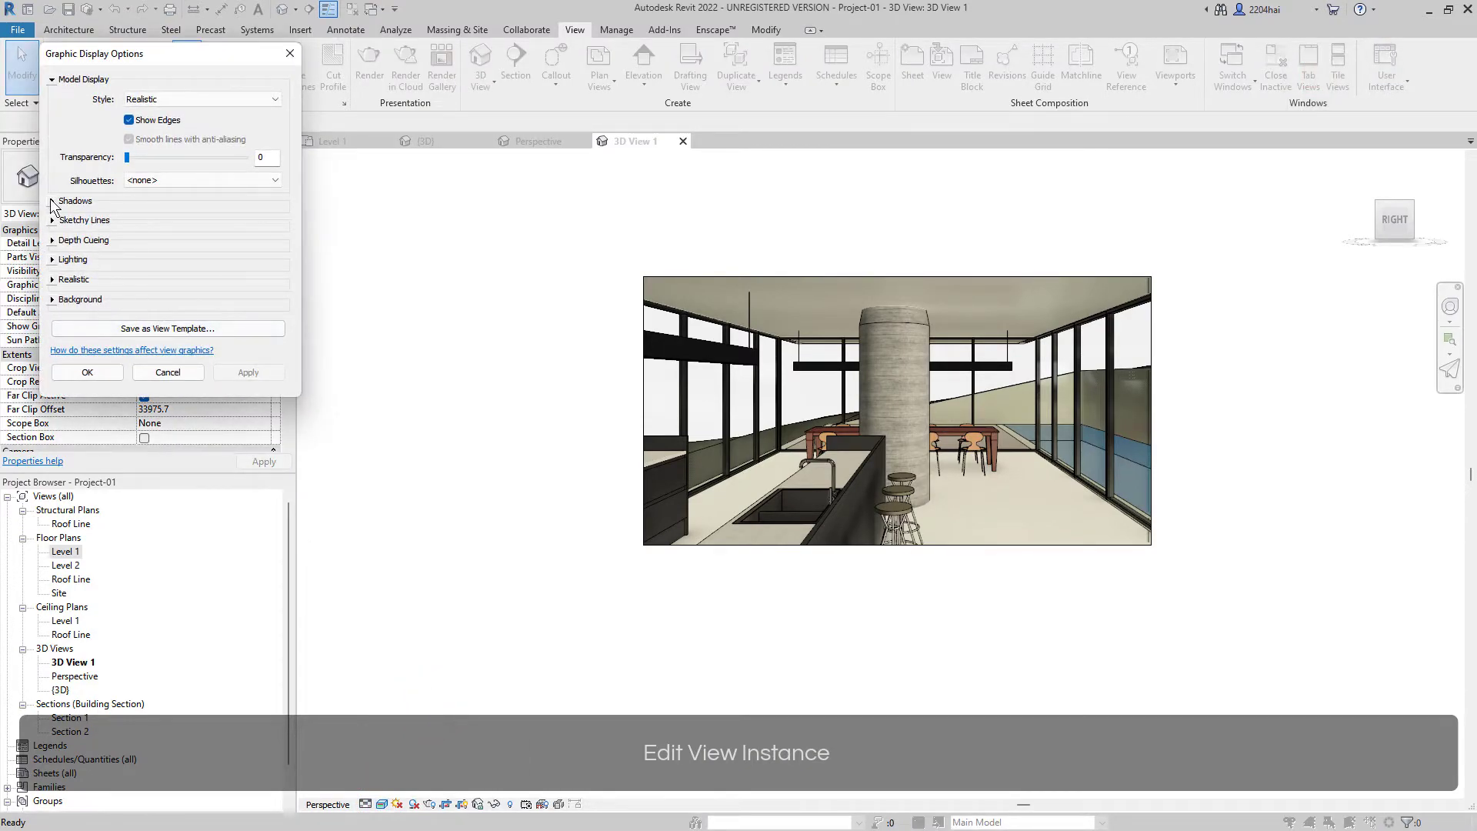
left_click(52, 201)
left_click(129, 213)
left_click(130, 231)
Step: Enable sketchy lines with jitter 1 and extension 1, keep the Exterior: Sun only lighting scheme, and apply the display options
left_click(53, 247)
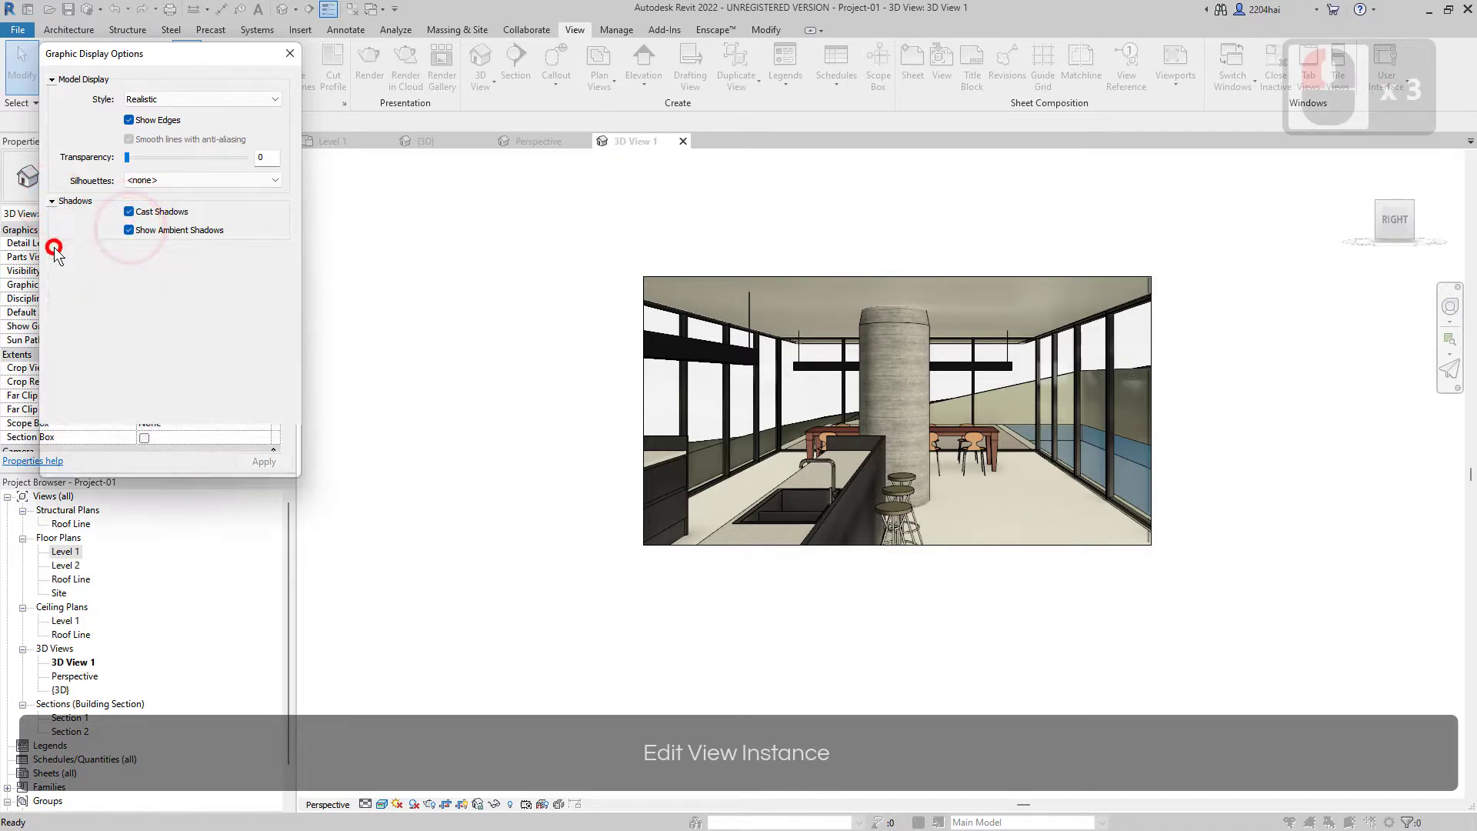
left_click(129, 265)
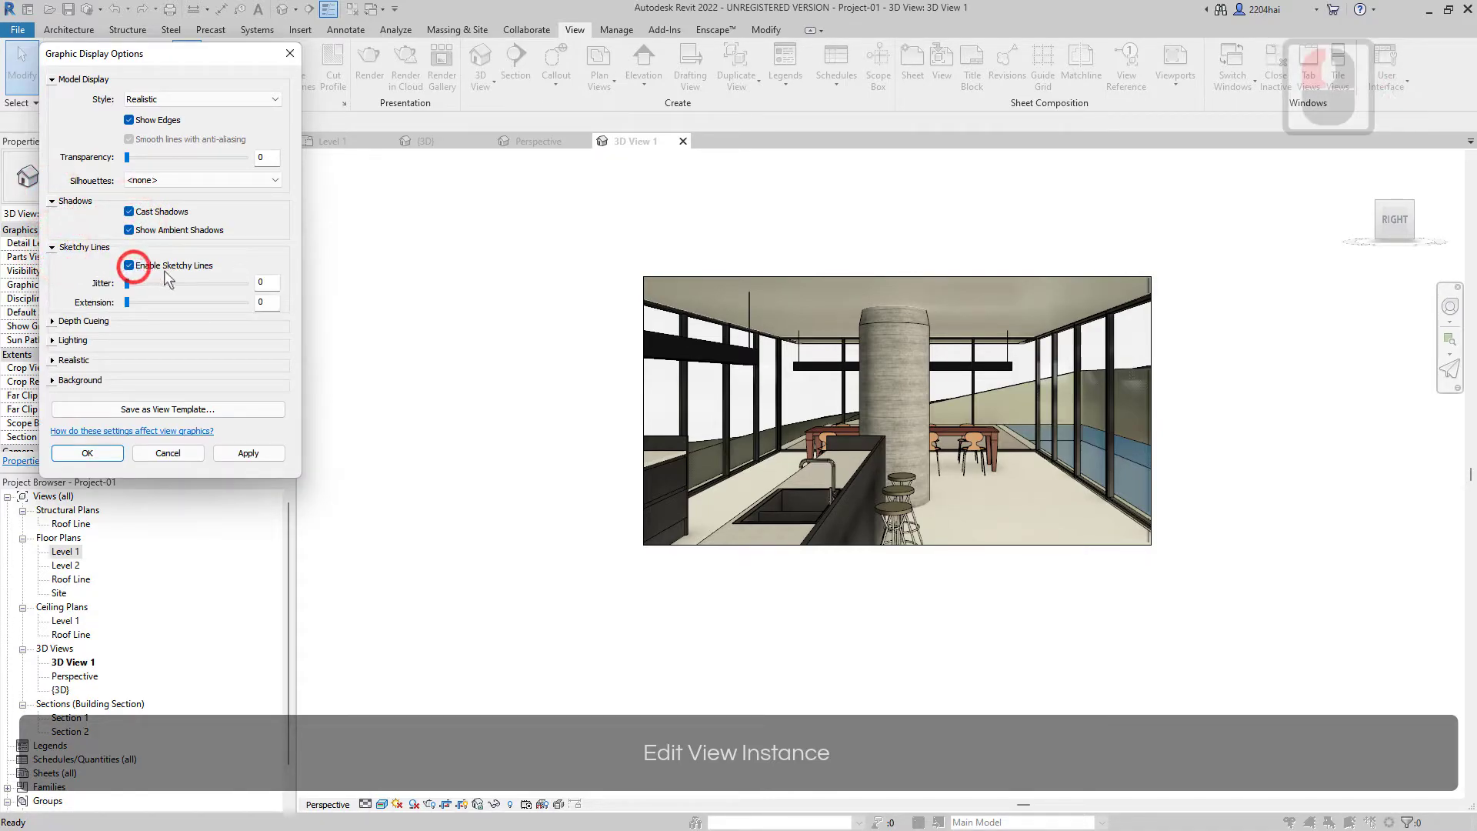
double_click(260, 282)
type("1")
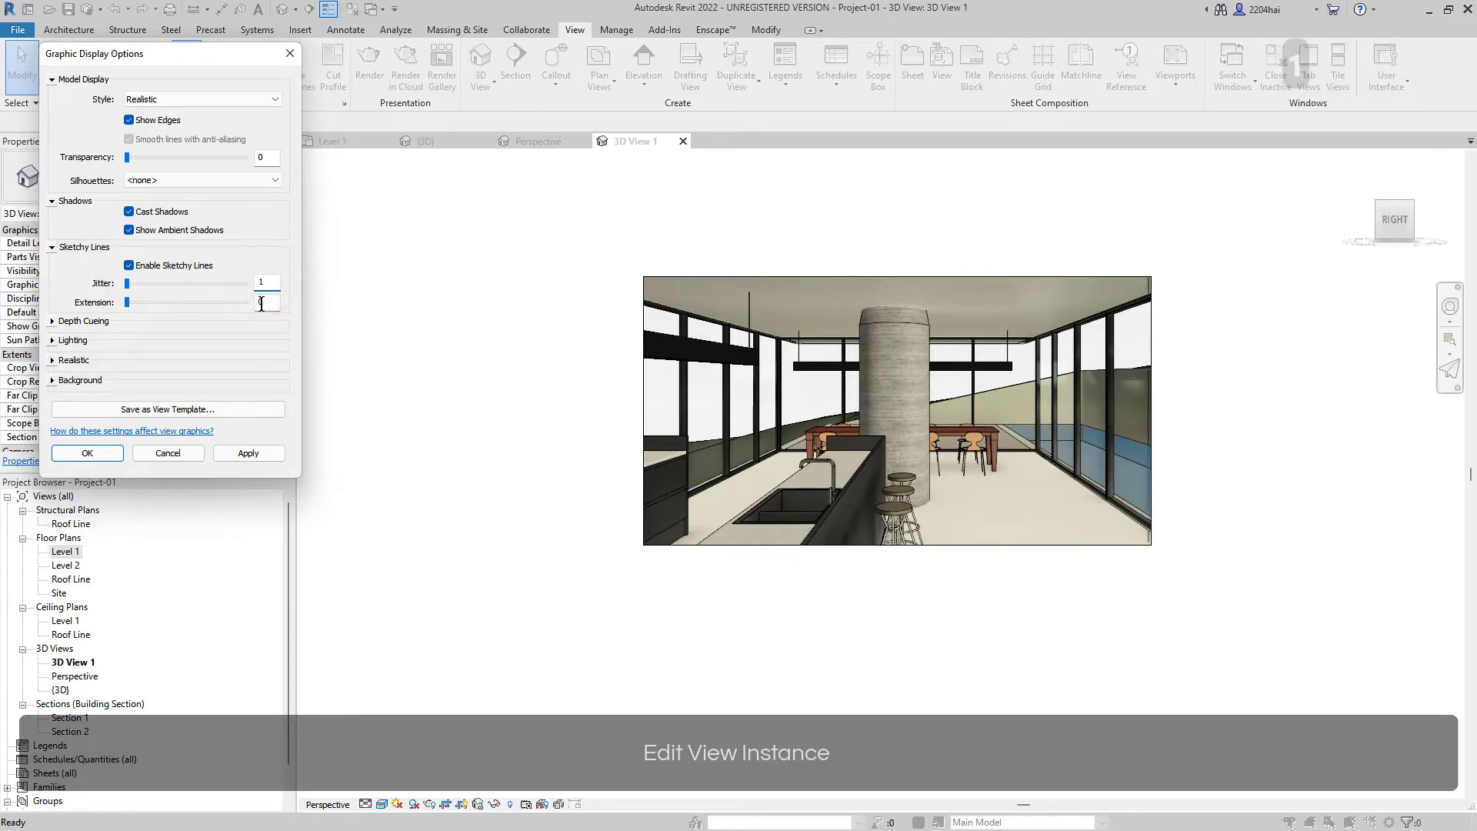
double_click(261, 303)
type("1")
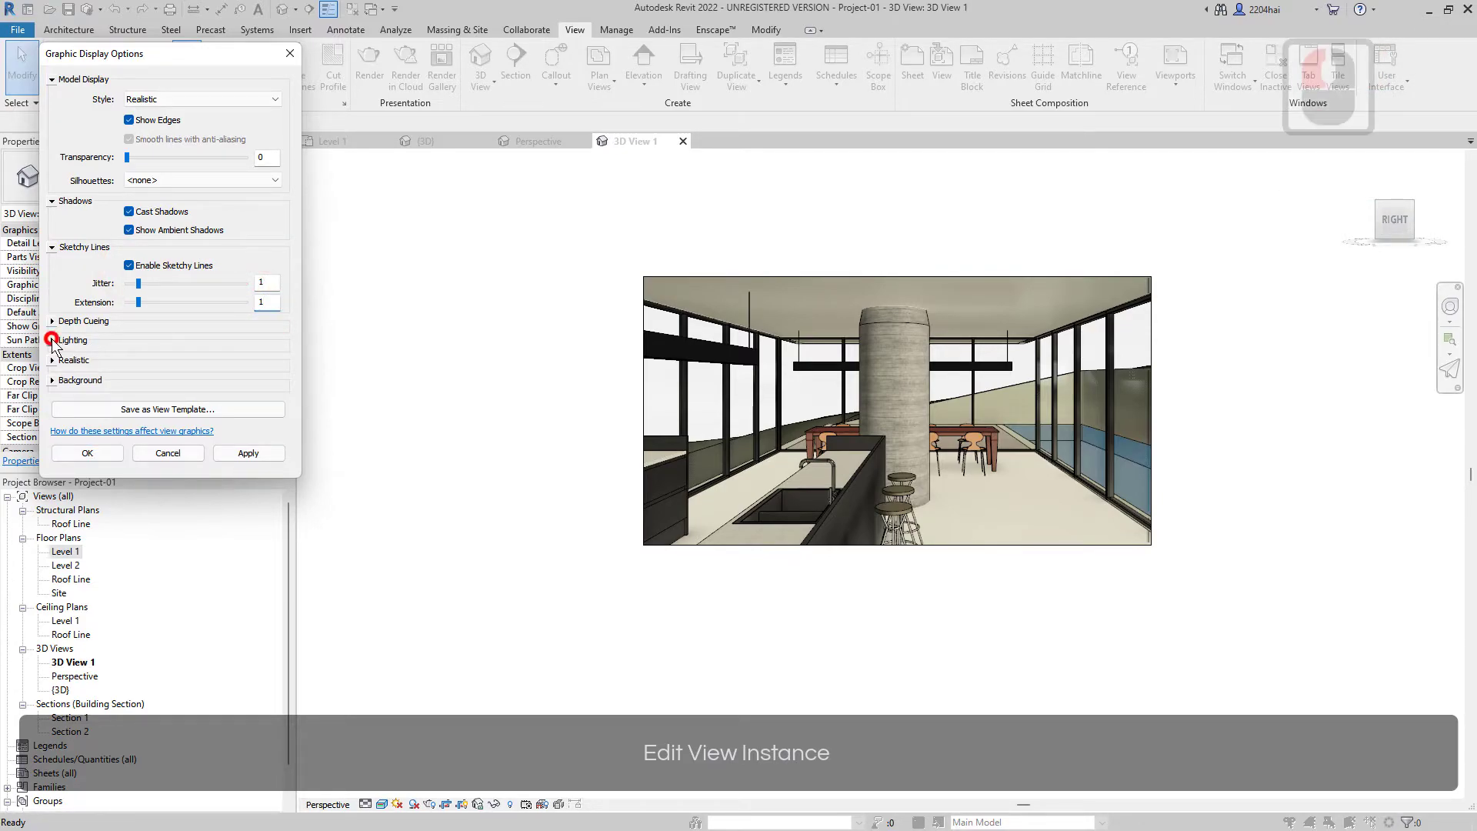
left_click(53, 340)
left_click(150, 358)
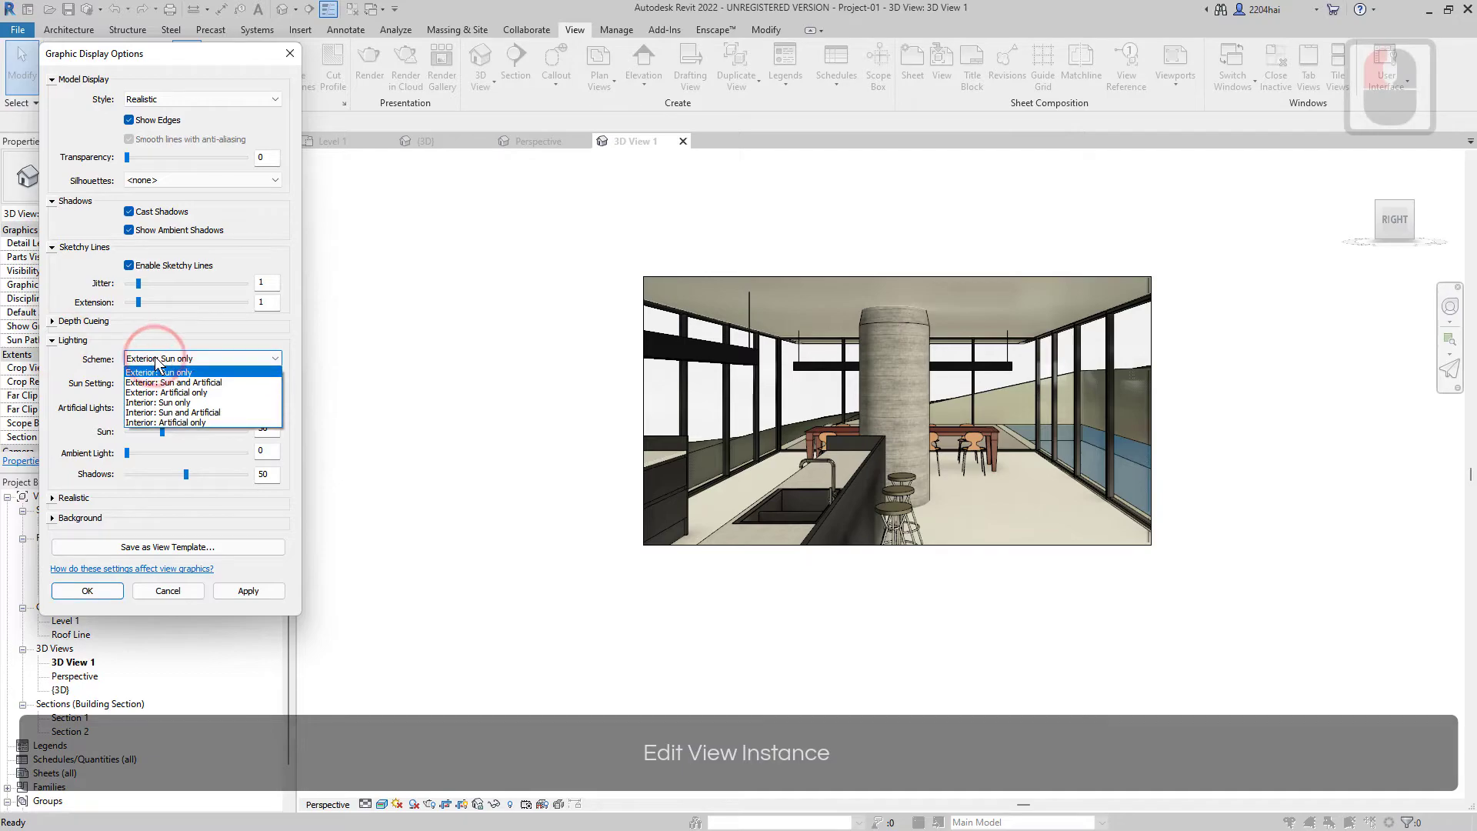
left_click(154, 358)
left_click(237, 588)
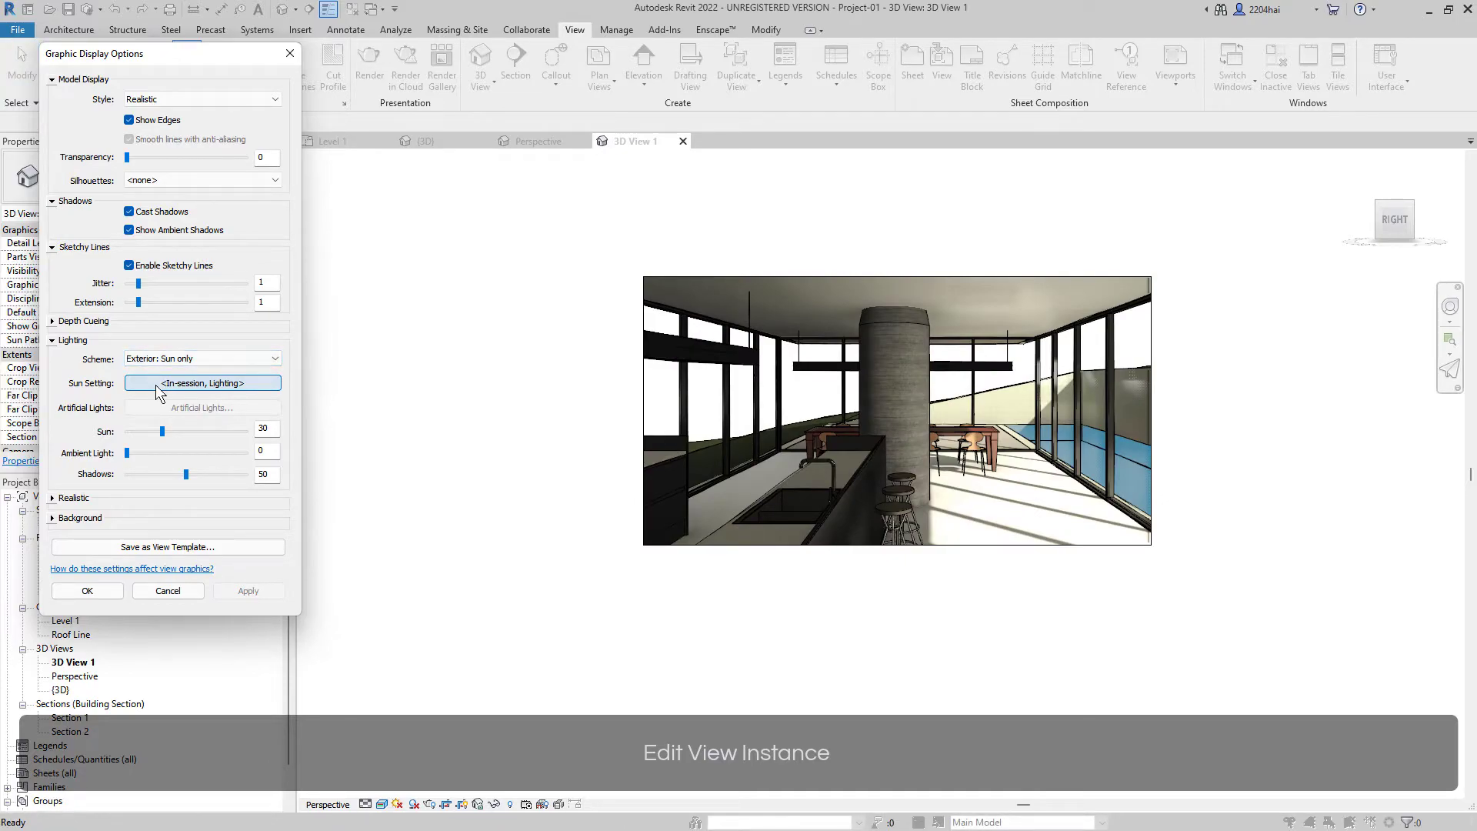
Step: Set the interior view's background to Sky and apply it
left_click(52, 518)
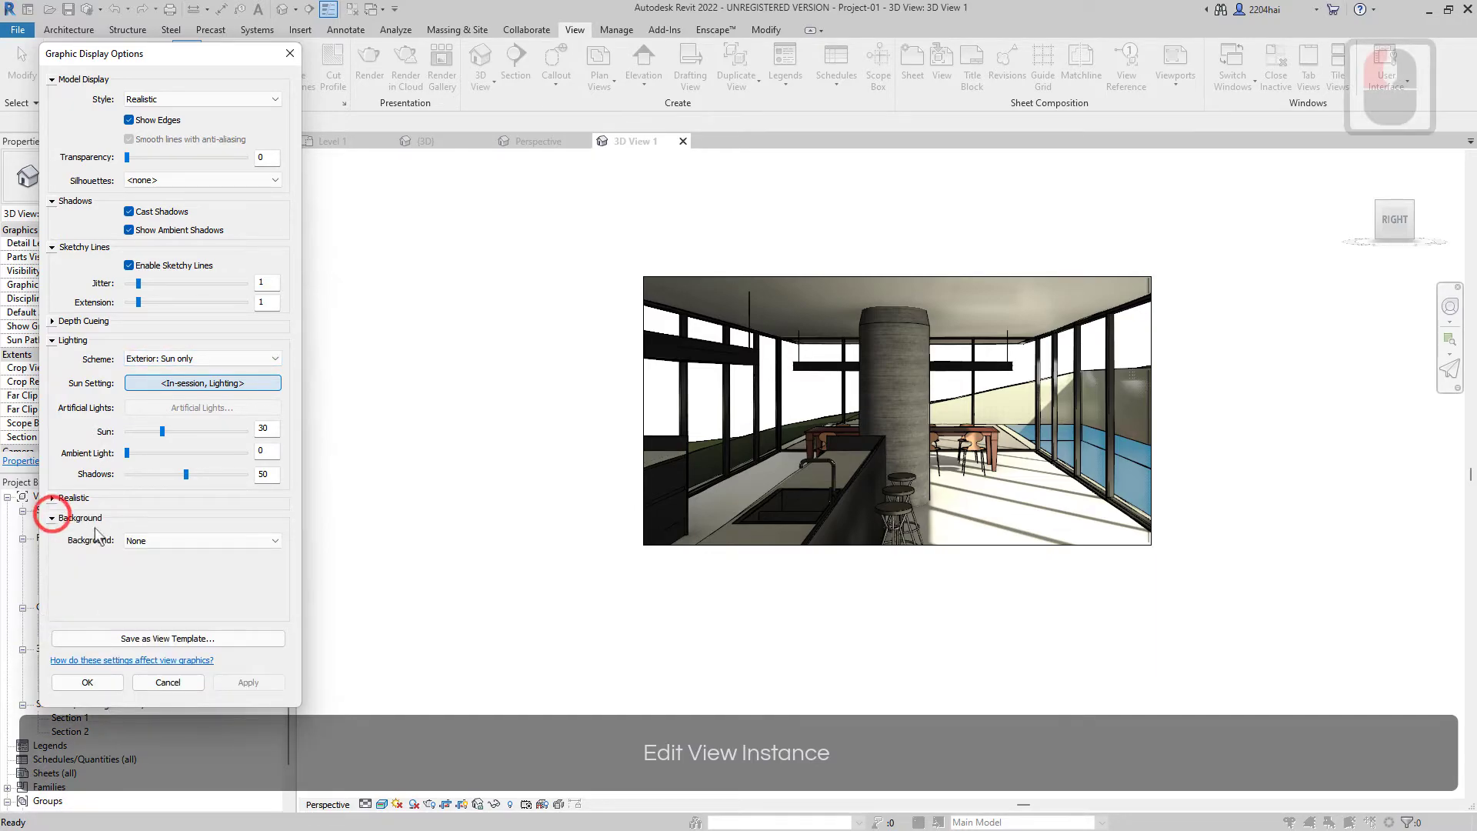
left_click(126, 541)
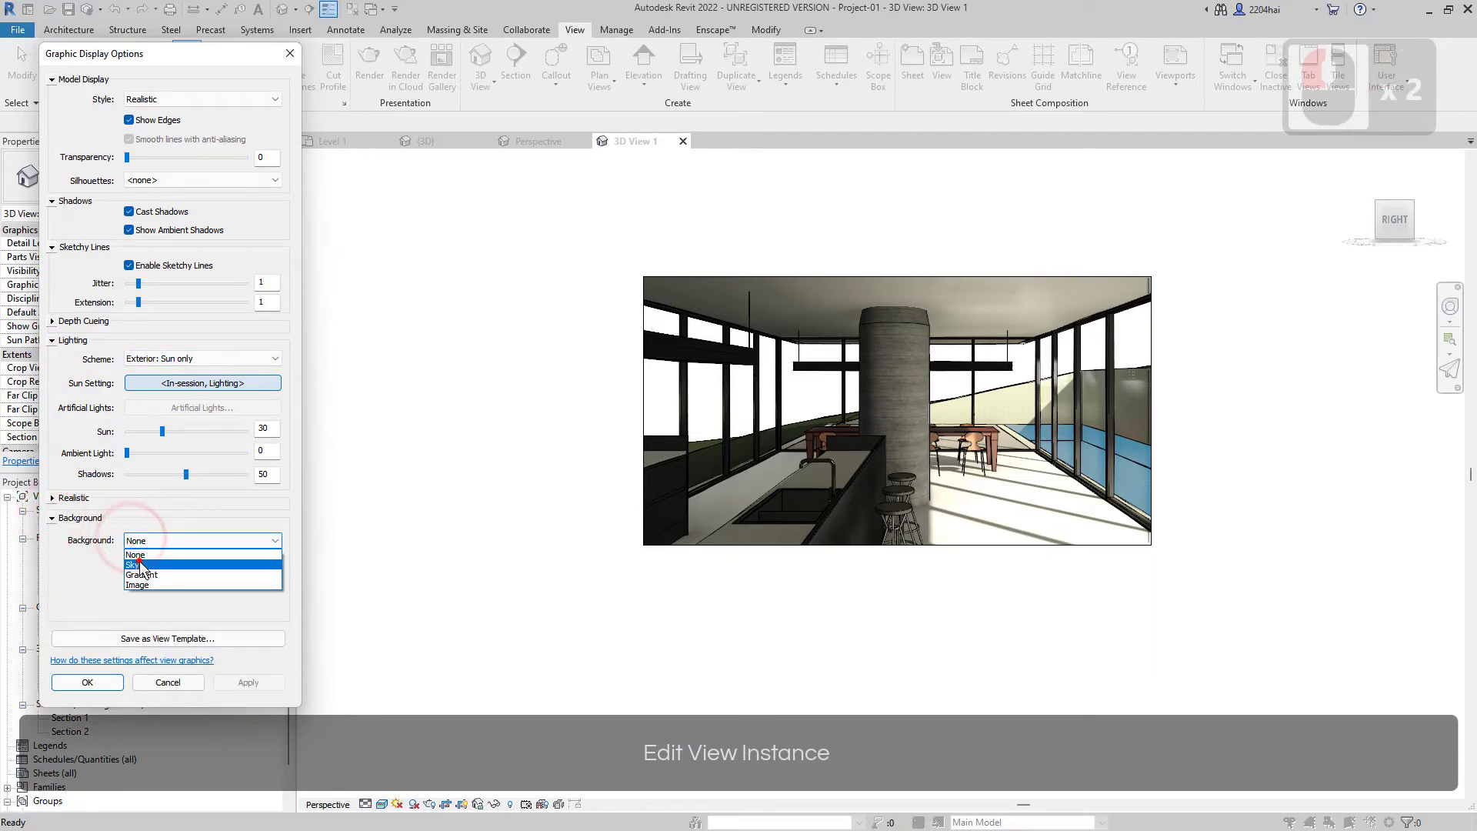
left_click(139, 563)
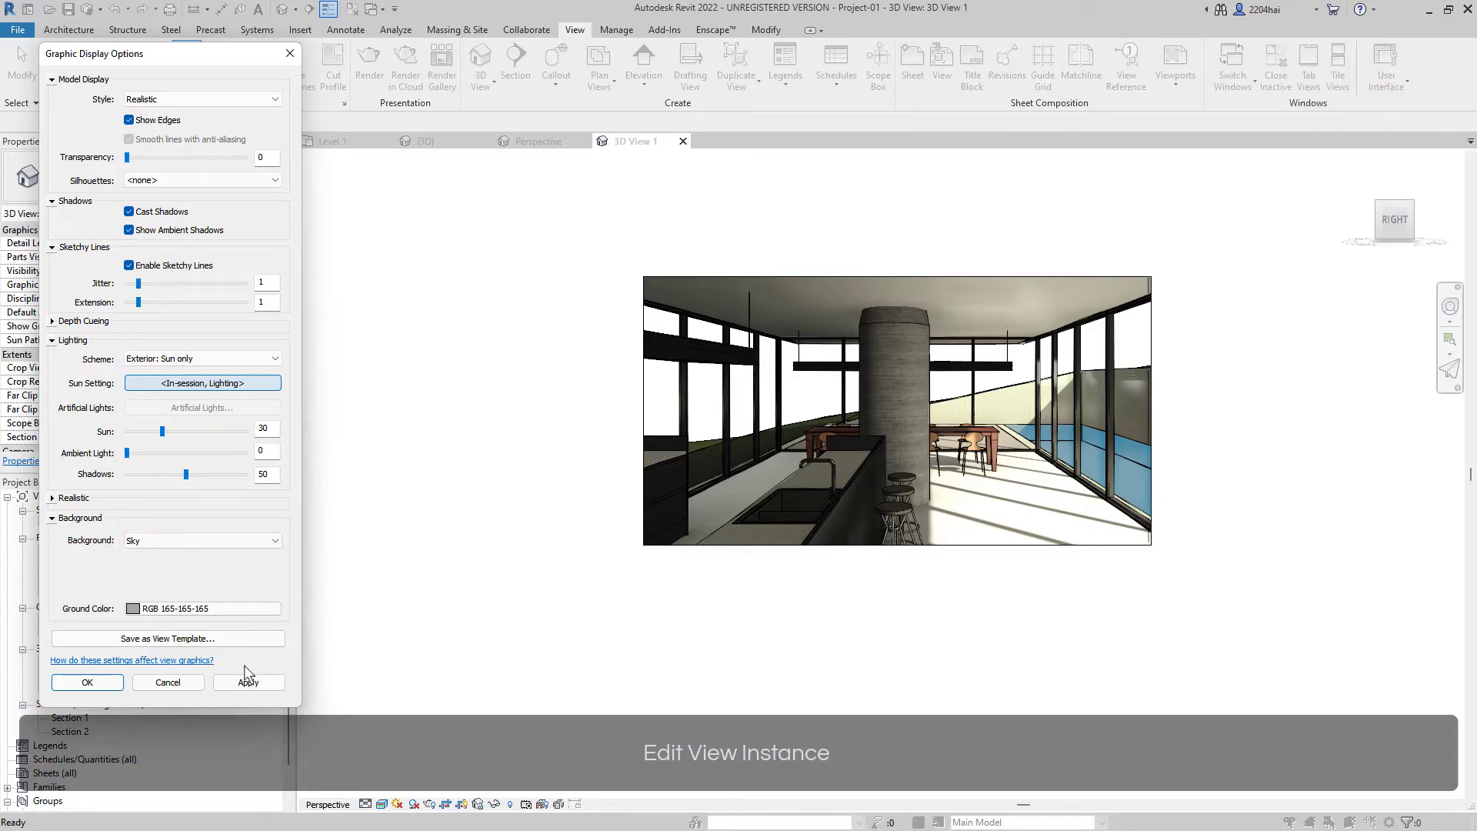
left_click(257, 681)
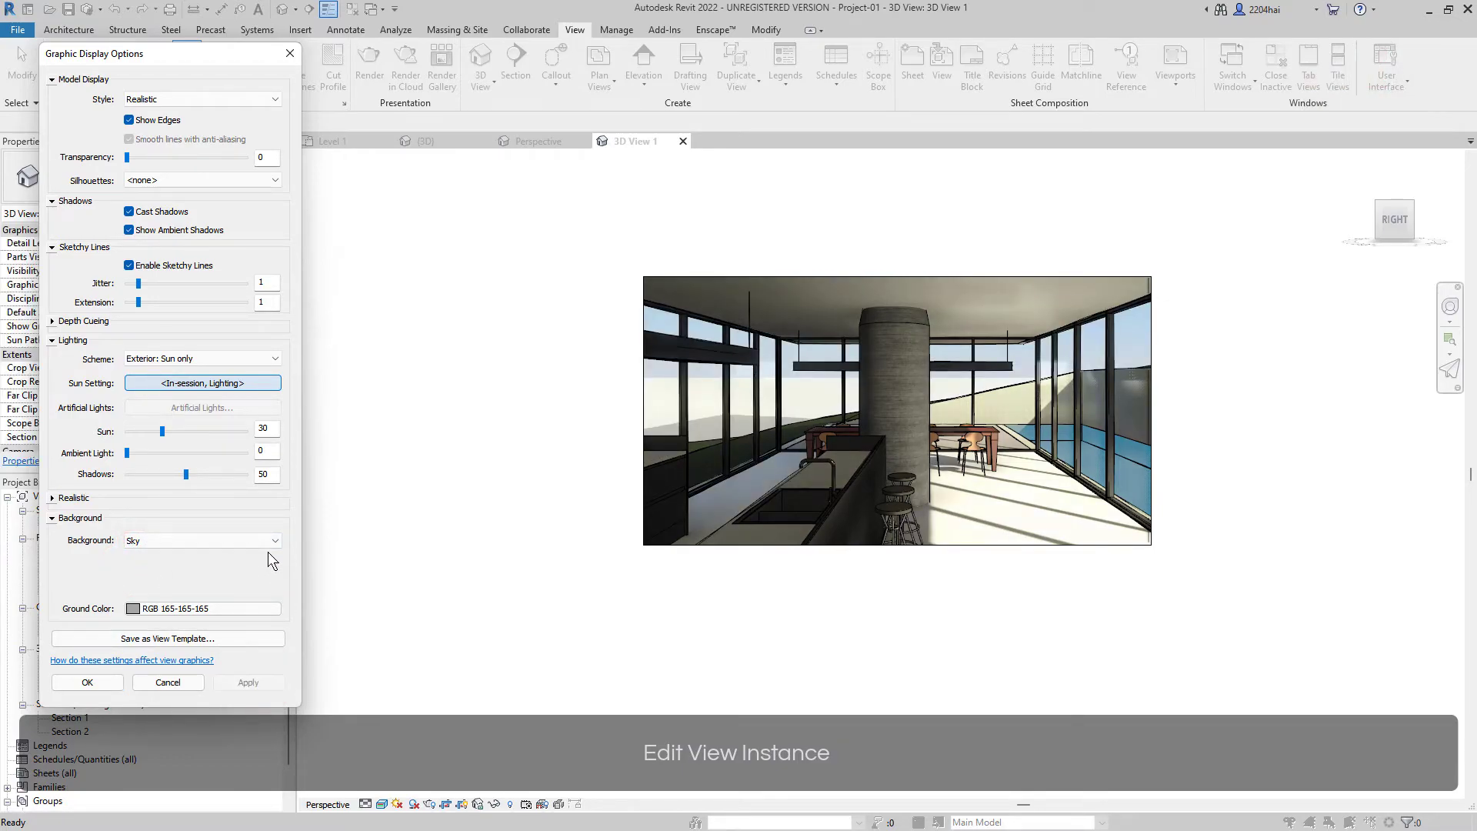
Step: Try the Interior: Sun only lighting scheme on the interior view and apply it
left_click(254, 359)
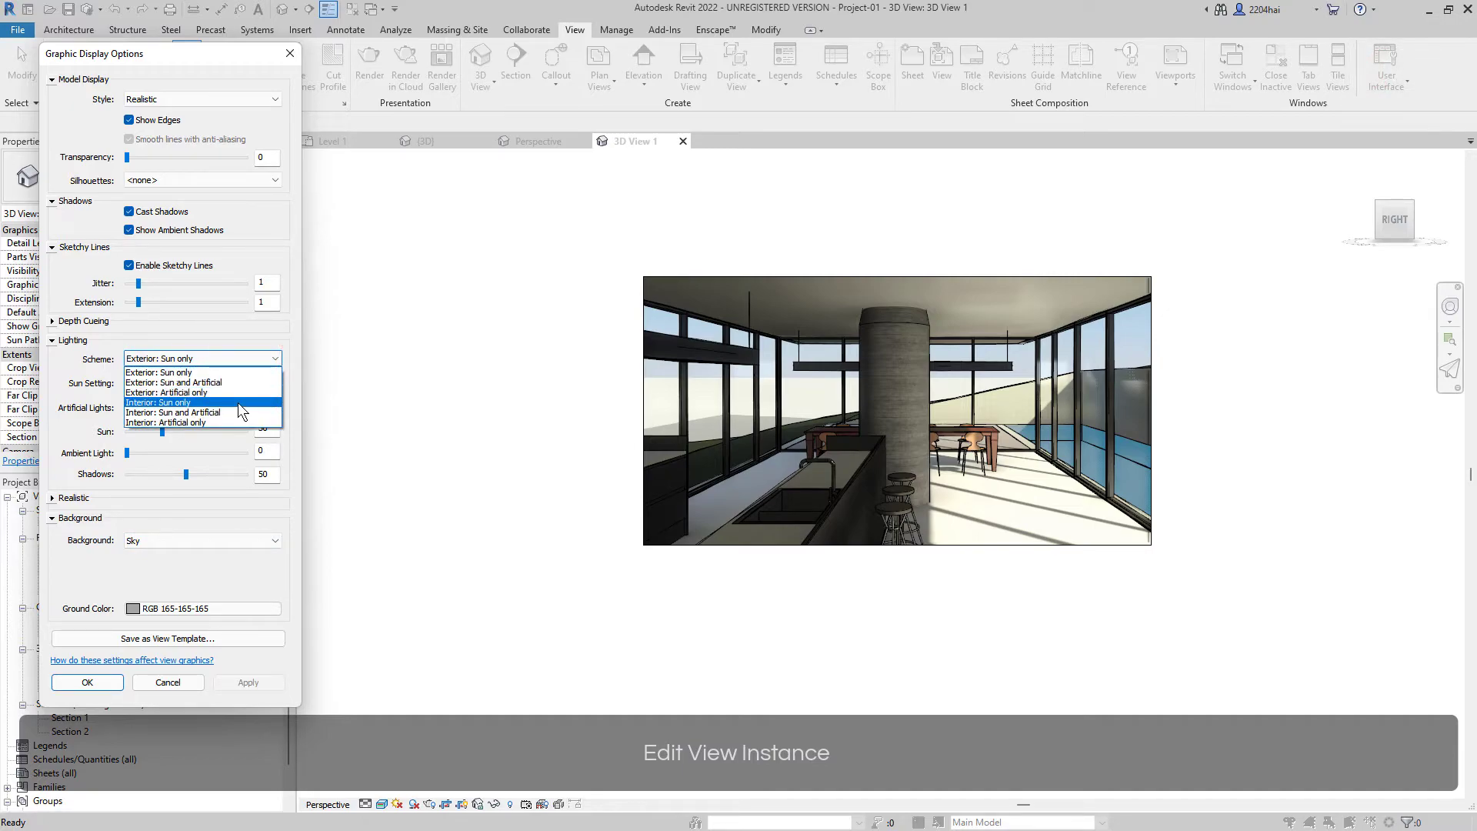
left_click(238, 404)
left_click(245, 682)
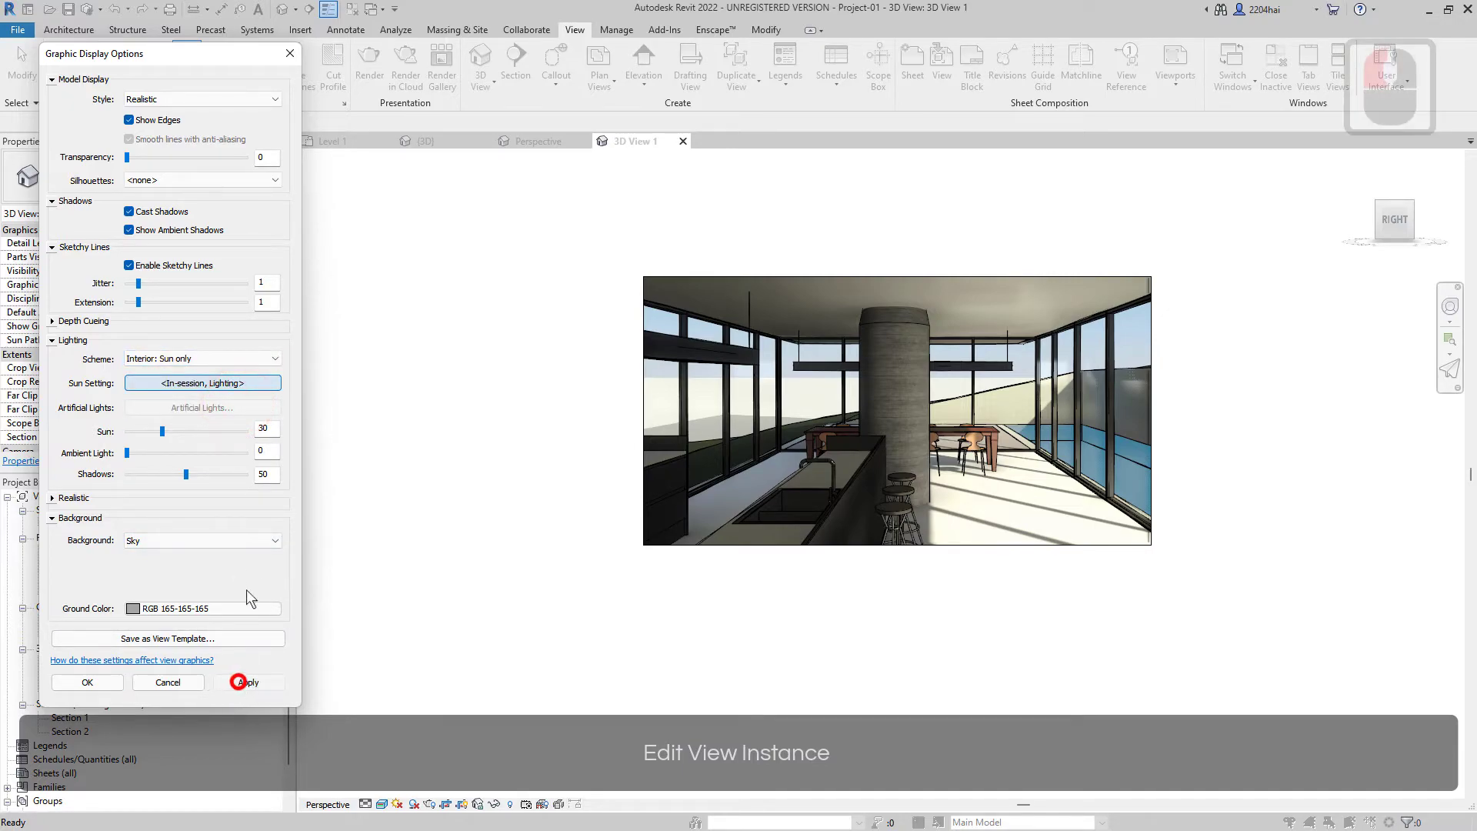
Step: Change the interior view's lighting scheme to Interior: Sun and Artificial and apply it
left_click(274, 359)
left_click(241, 413)
left_click(251, 683)
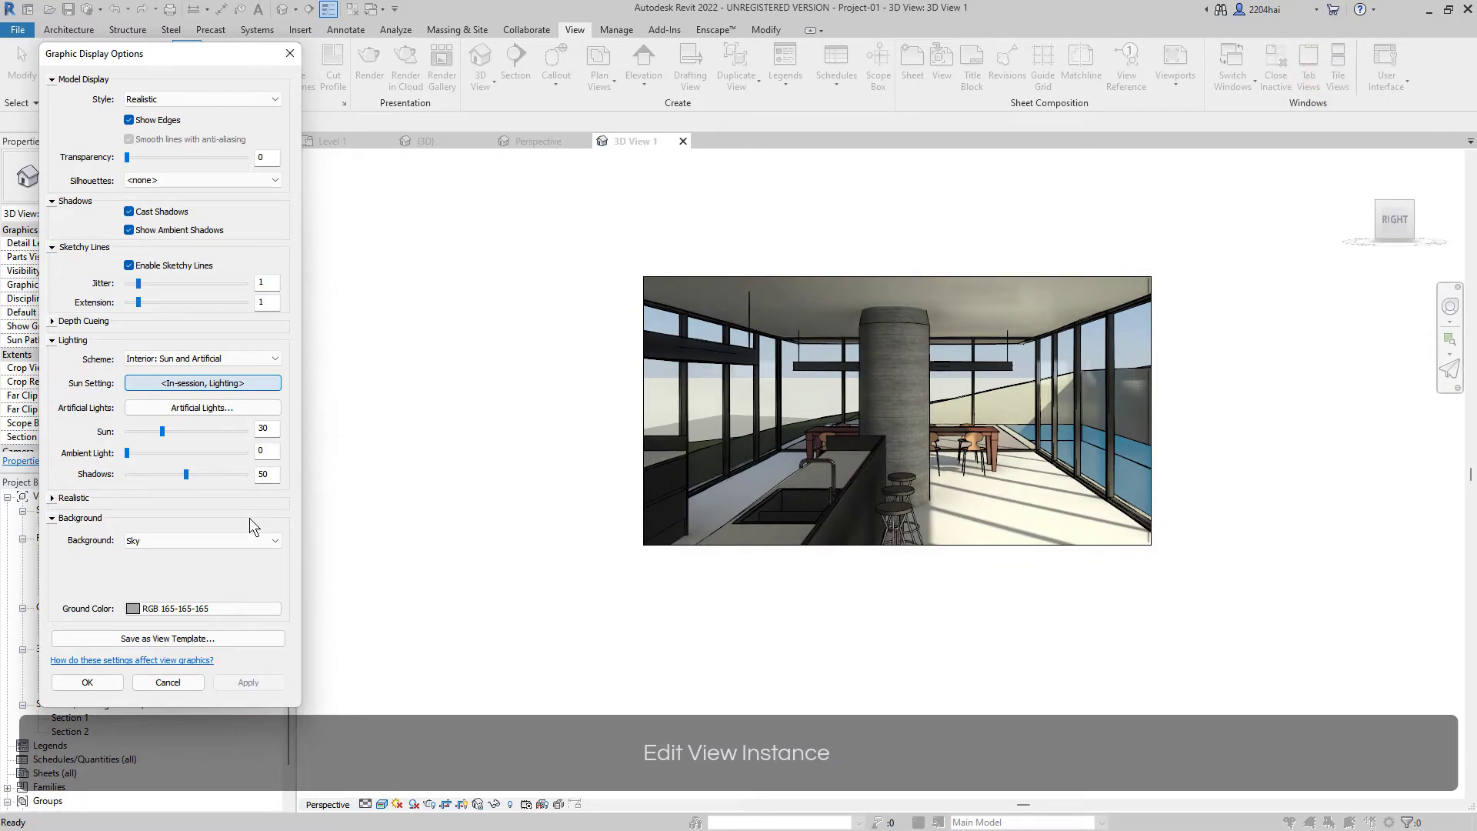
Step: Switch the solar study in the interior view's sun settings from Lighting to Still and apply it
left_click(236, 384)
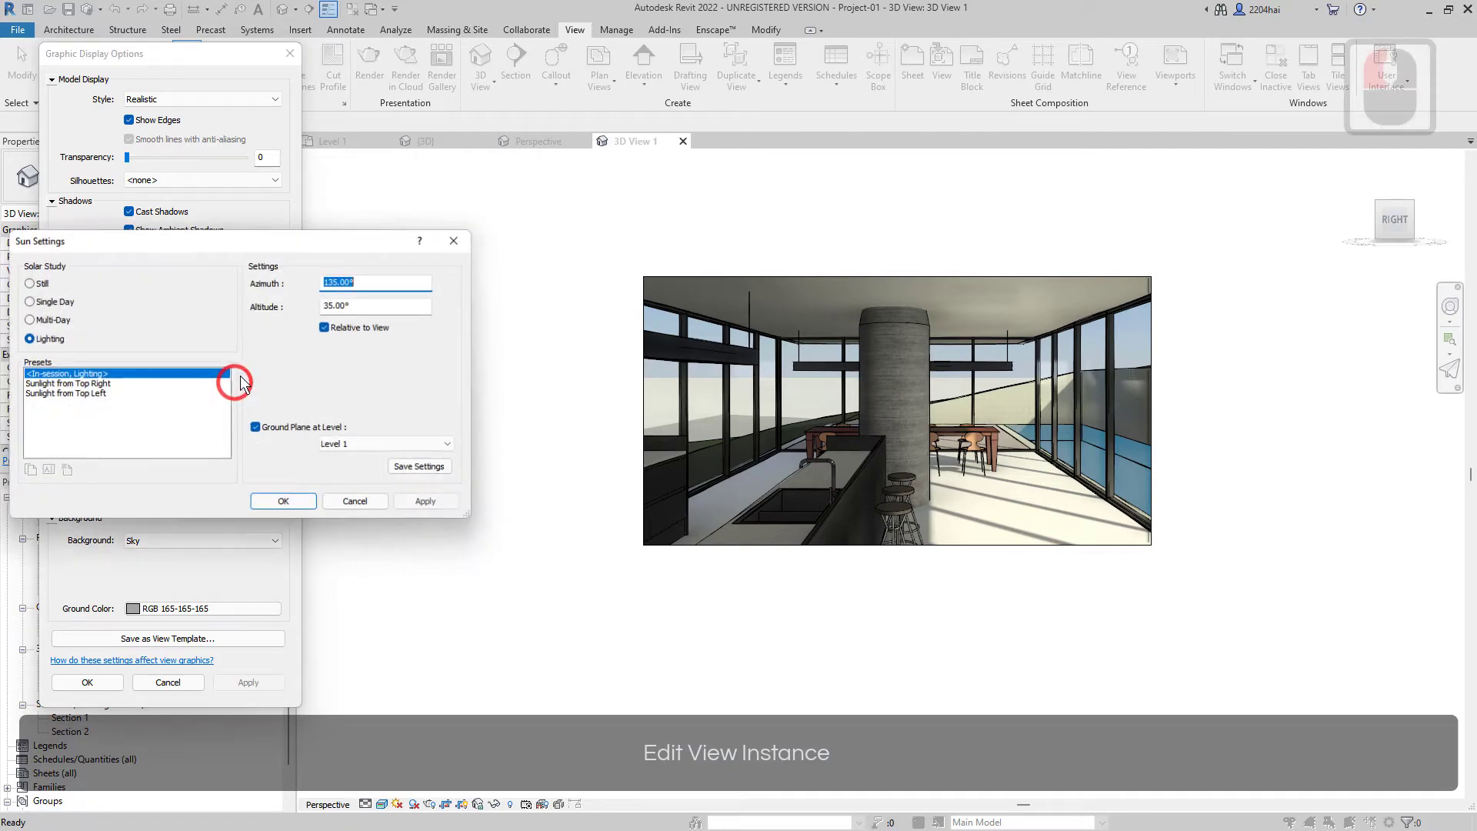
left_click_drag(348, 237, 396, 237)
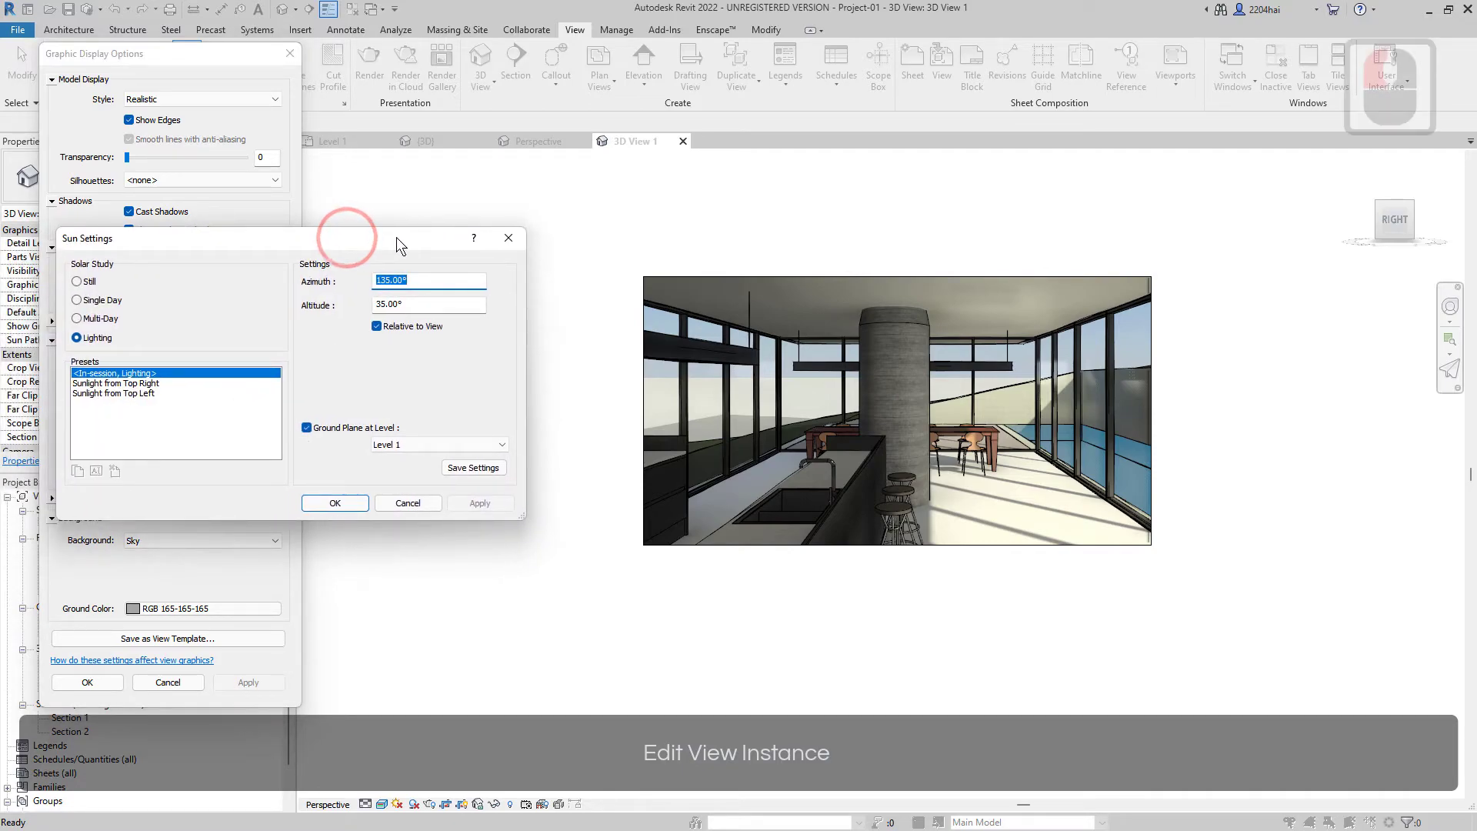
left_click(77, 281)
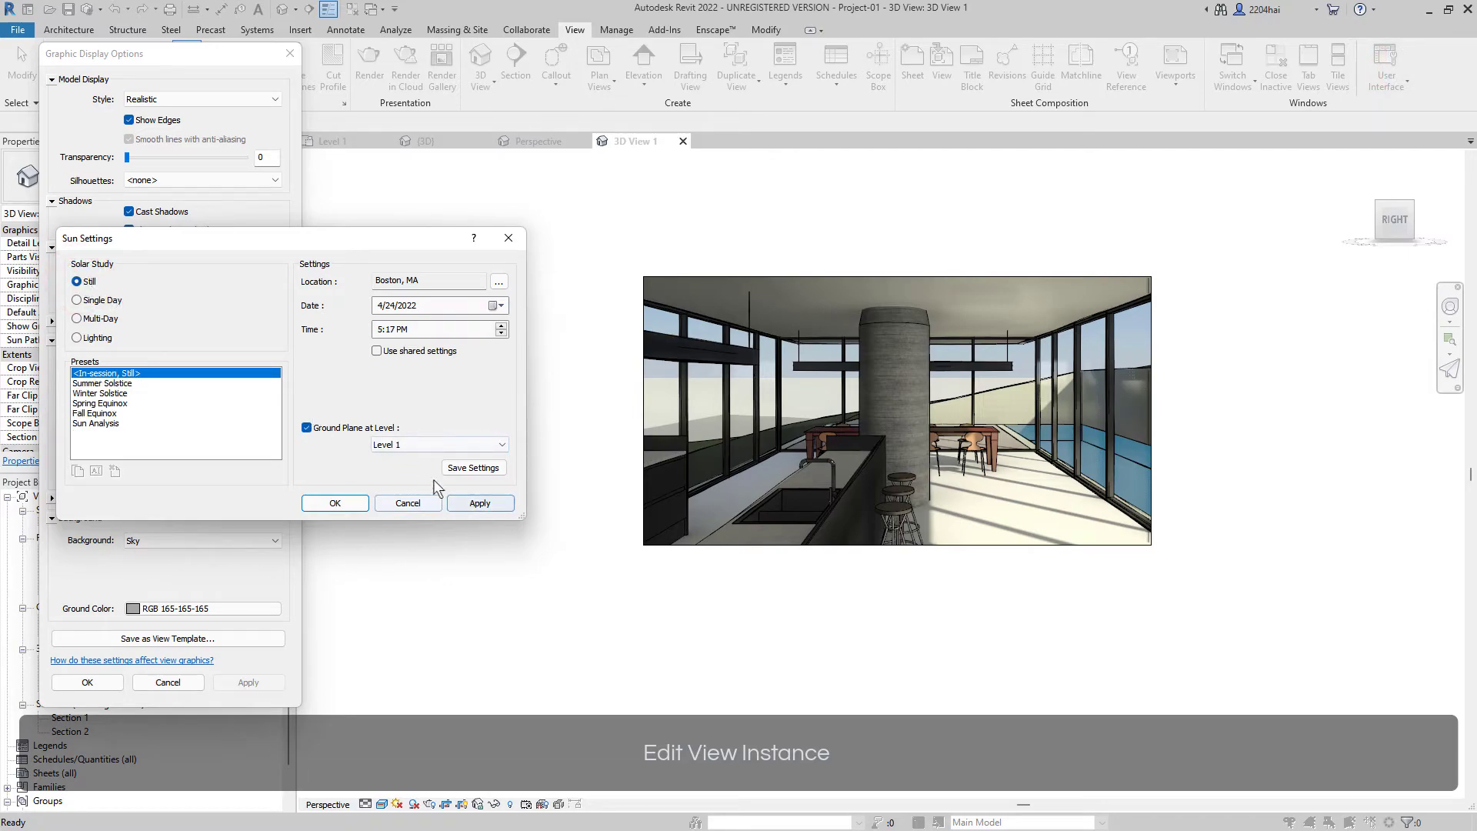
left_click(477, 502)
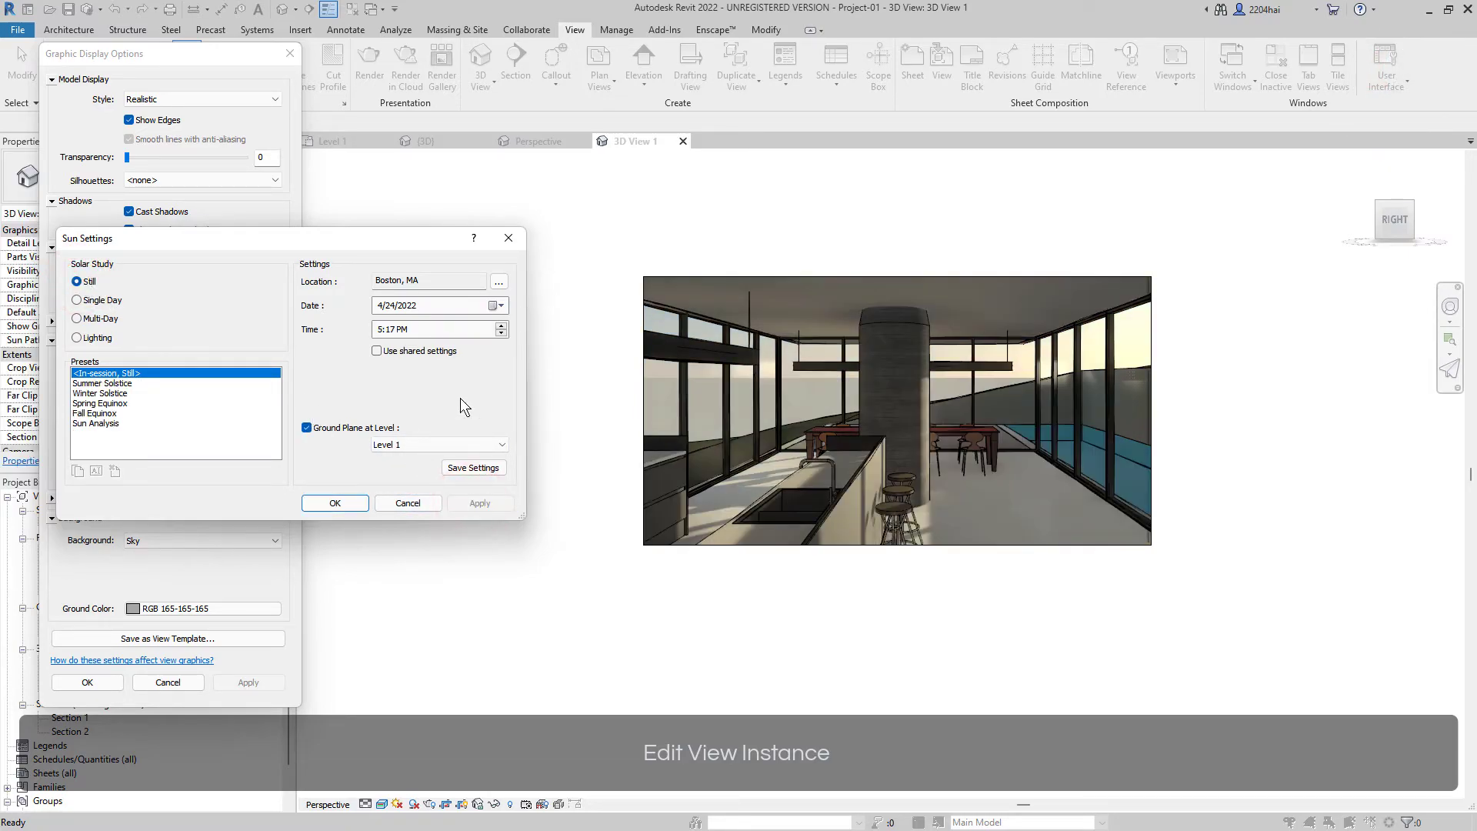
left_click(343, 502)
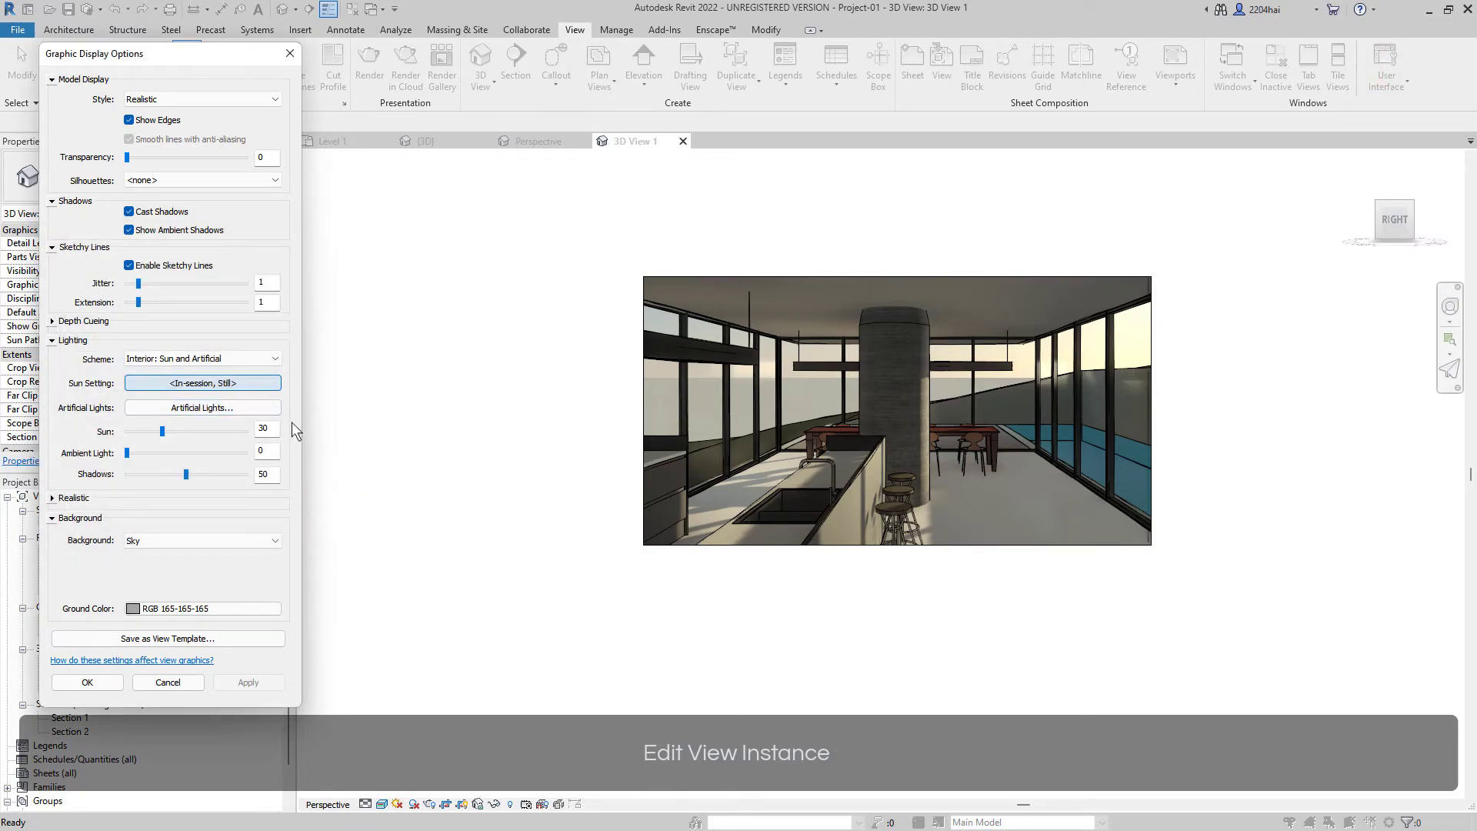
Step: Try the Interior: Artificial only lighting scheme on the interior view and apply it
left_click(253, 362)
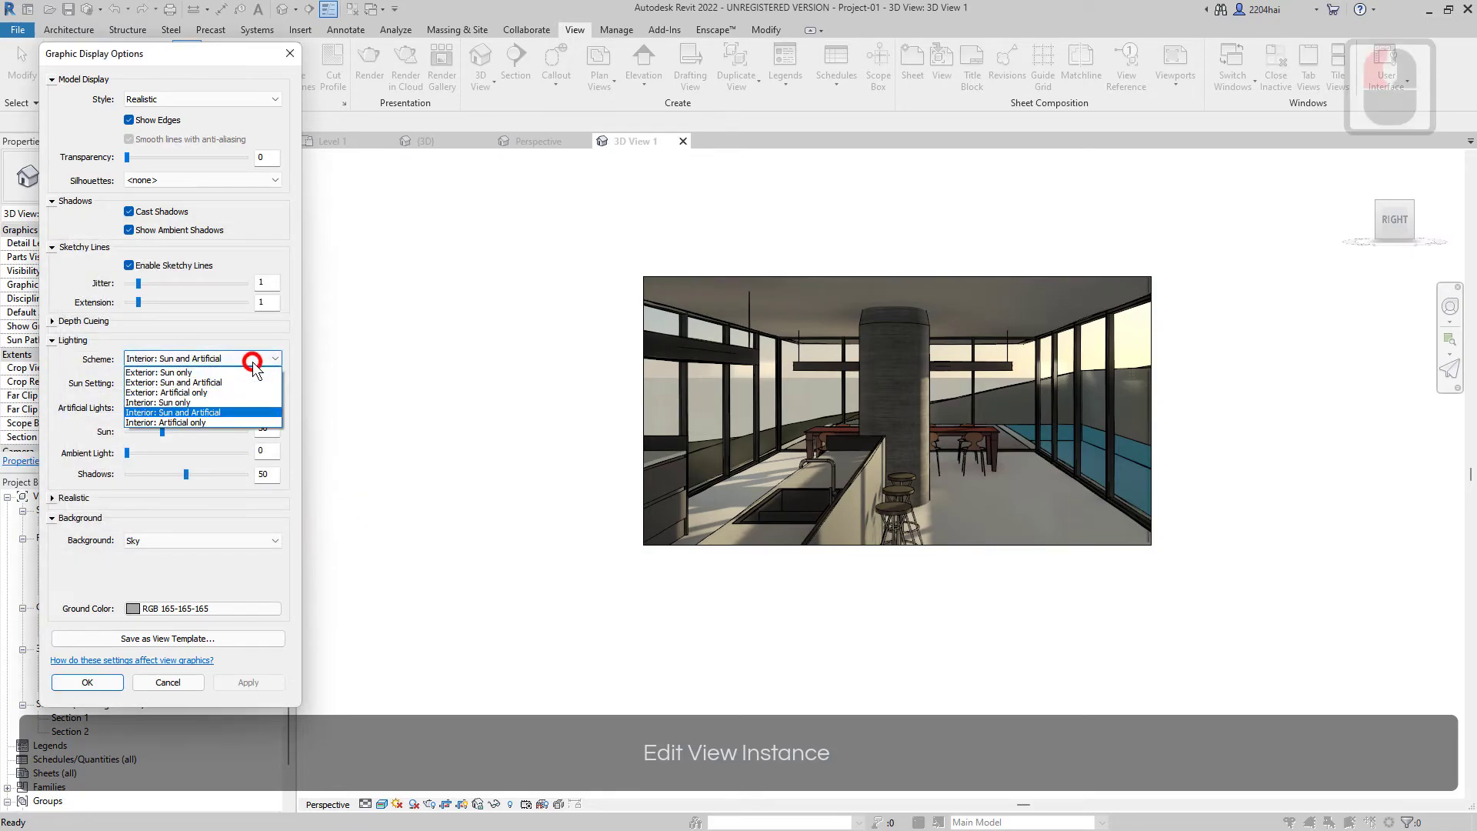
left_click(235, 423)
left_click(244, 682)
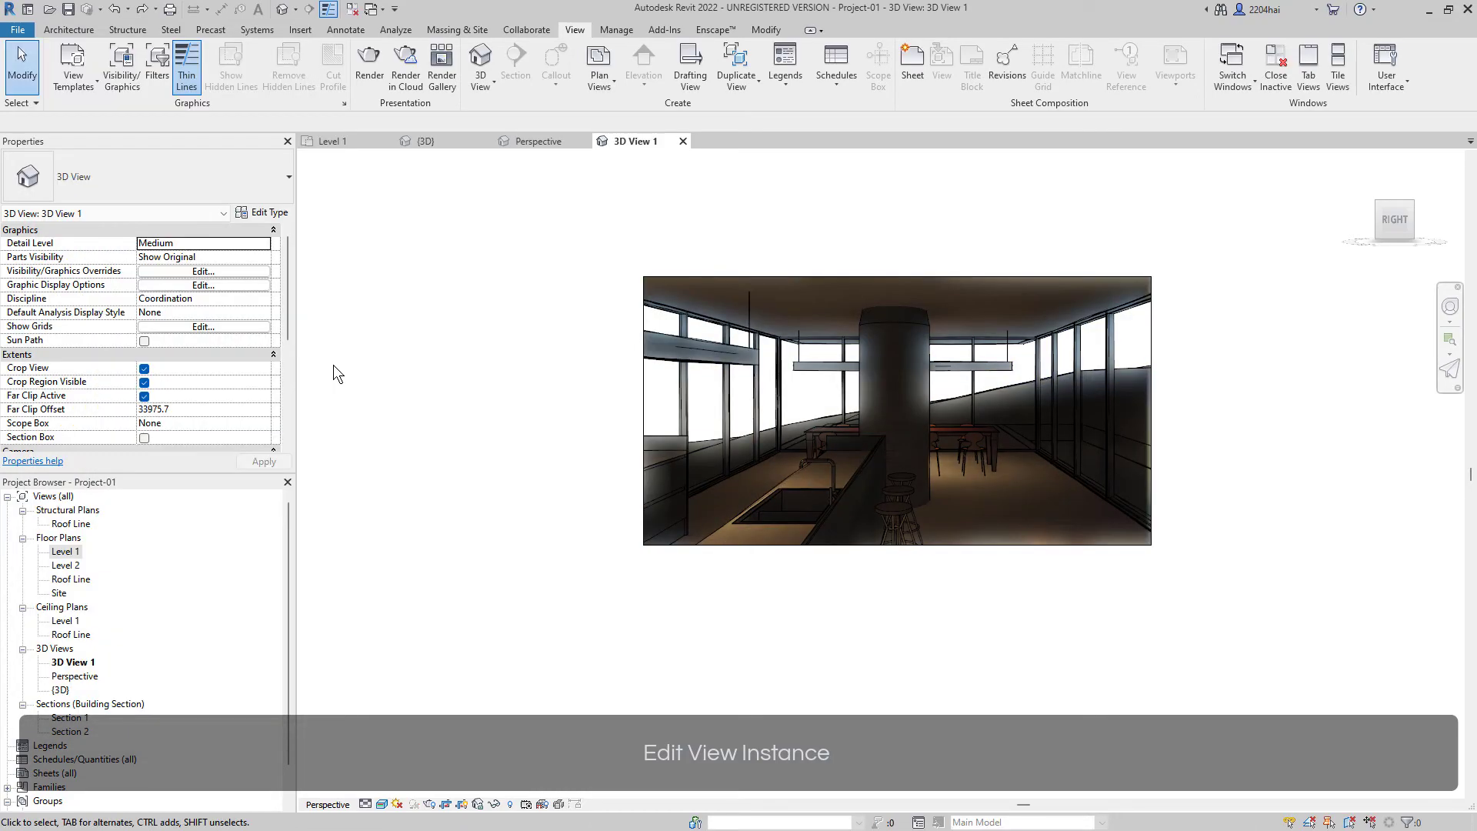
Step: Undo the interior view's artificial-only lighting scheme and Still solar study changes
key("ctrl+z")
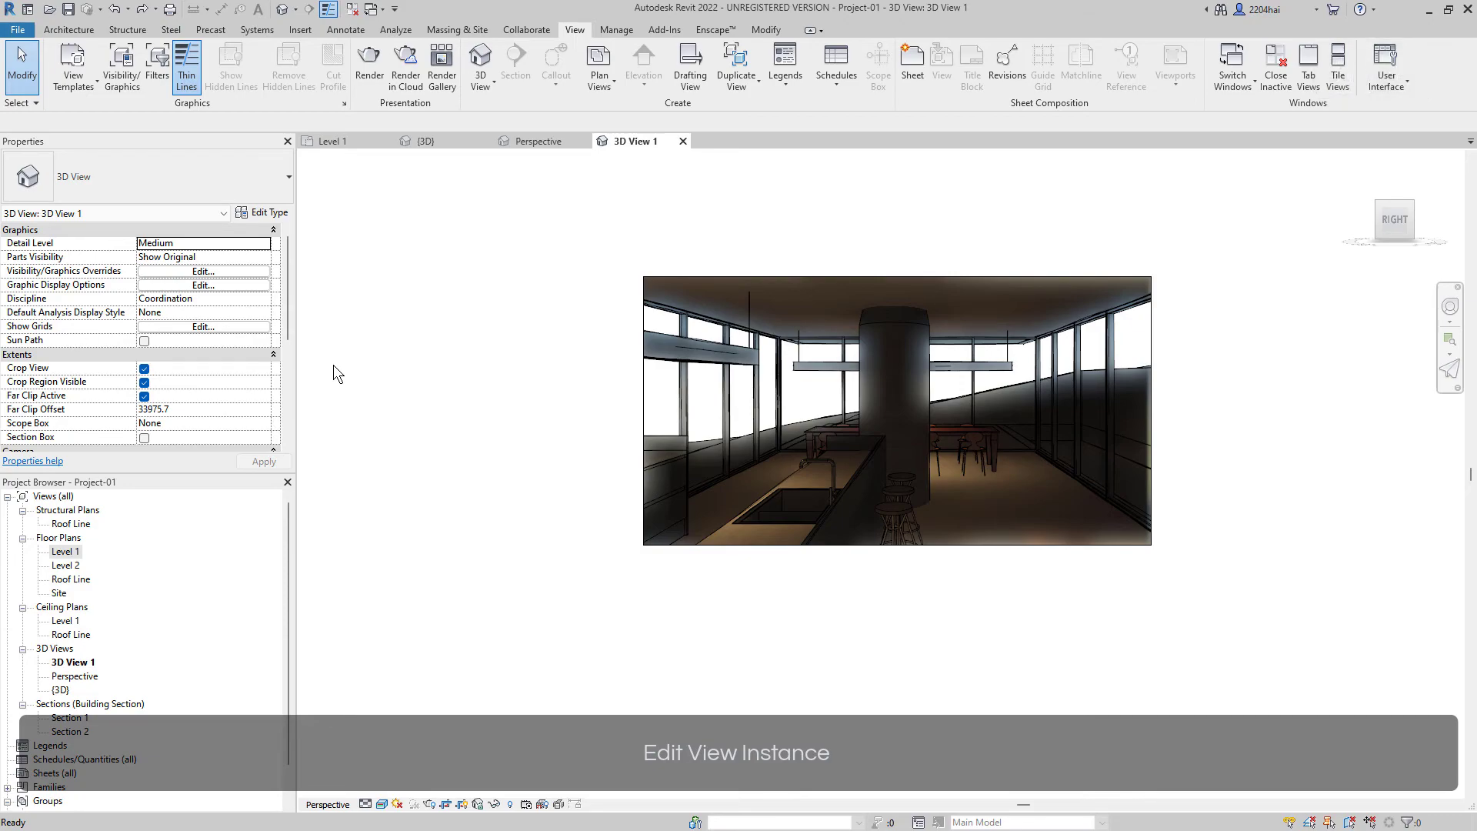
left_click(334, 364)
left_click(334, 365)
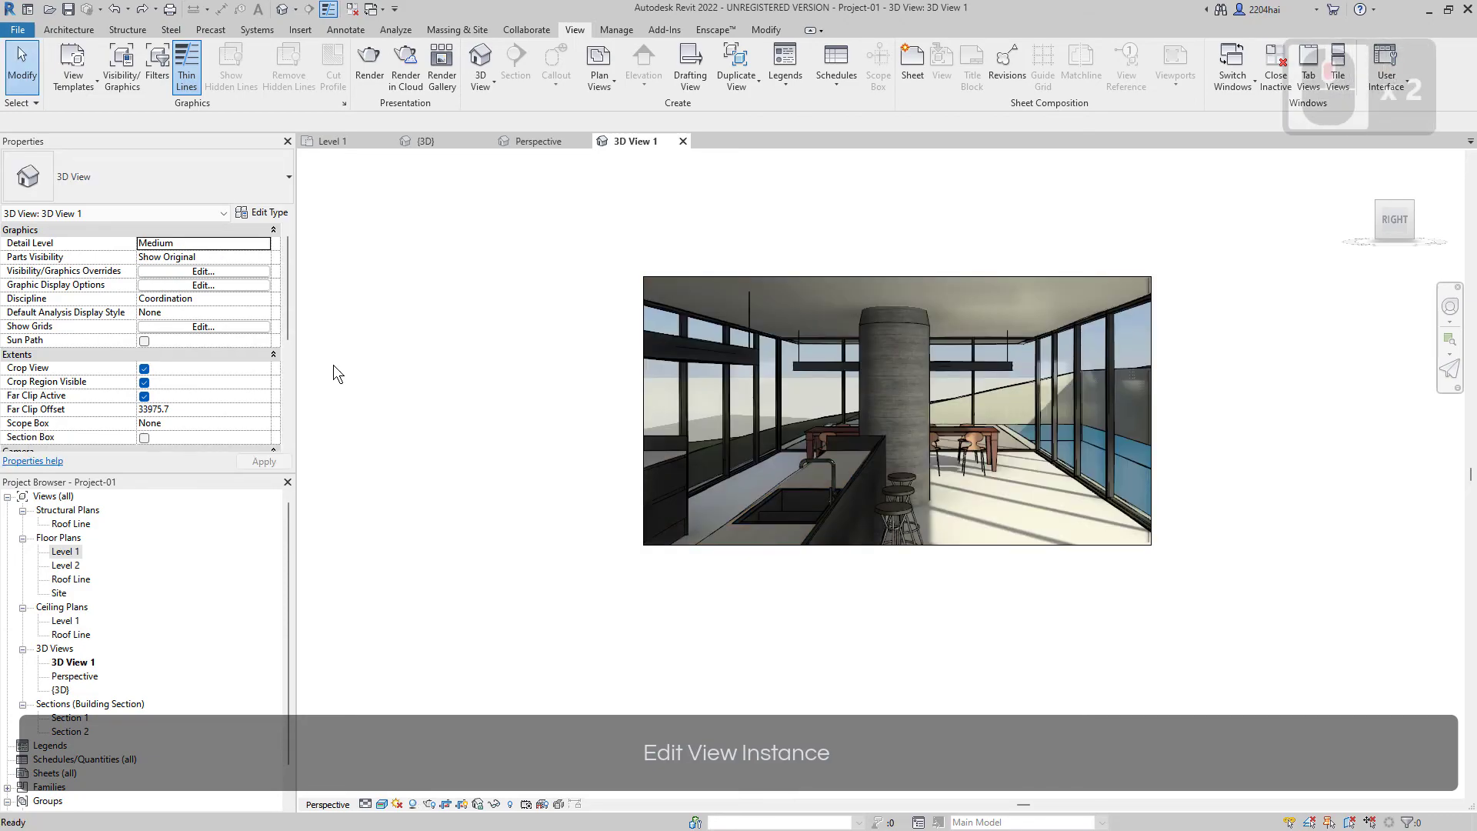